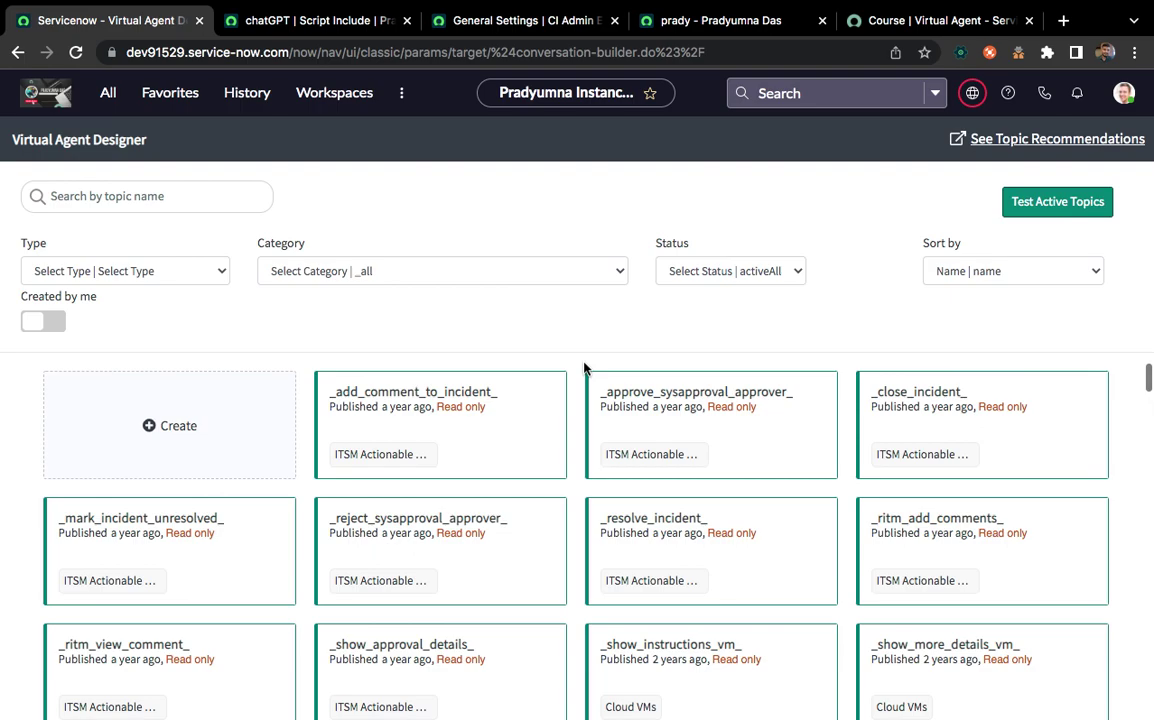
# View the topic suggestions offered by the support chat on the portal page, and return to Virtual Agent Designer
pyautogui.click(713, 26)
pyautogui.click(1072, 668)
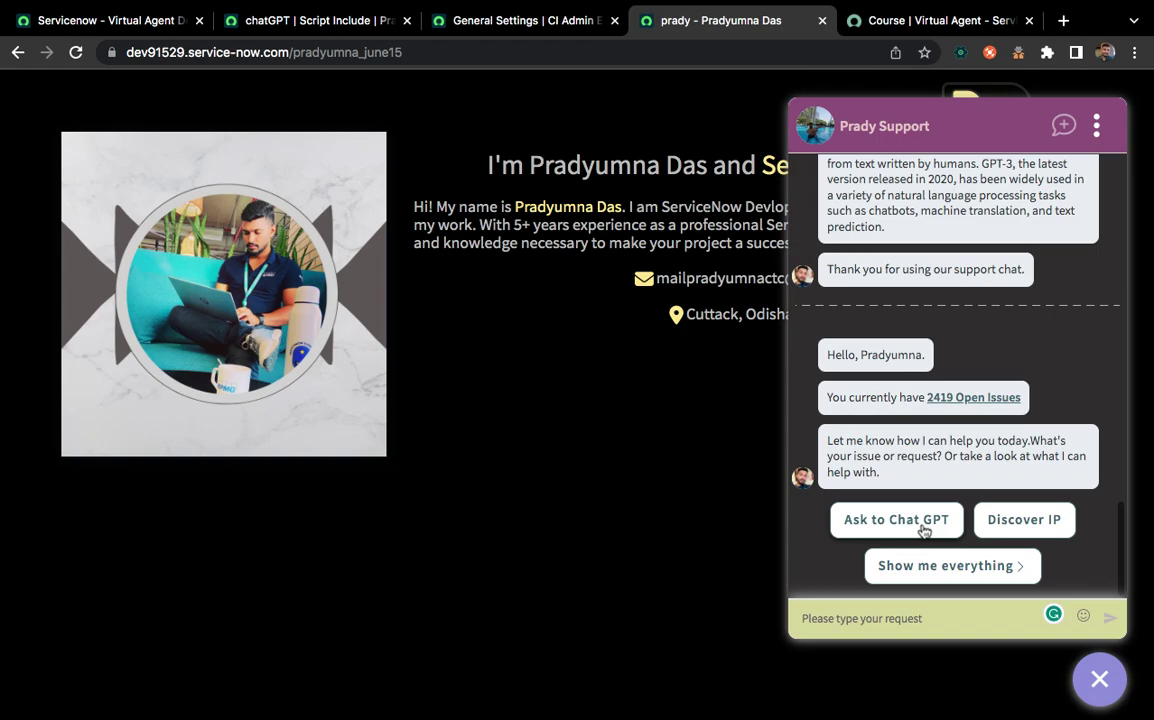
pyautogui.click(76, 20)
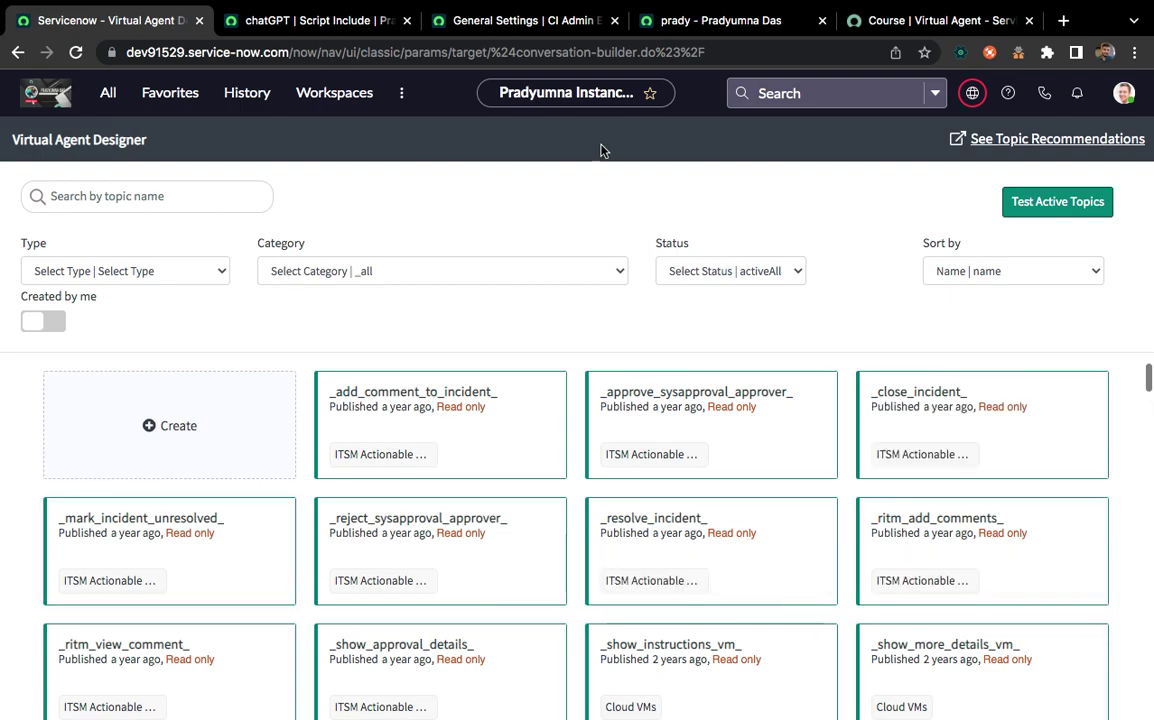
# Search the application navigator for "virtual age" to show the Virtual Agent modules, and dismiss the results
pyautogui.click(108, 92)
pyautogui.write('virtual age')
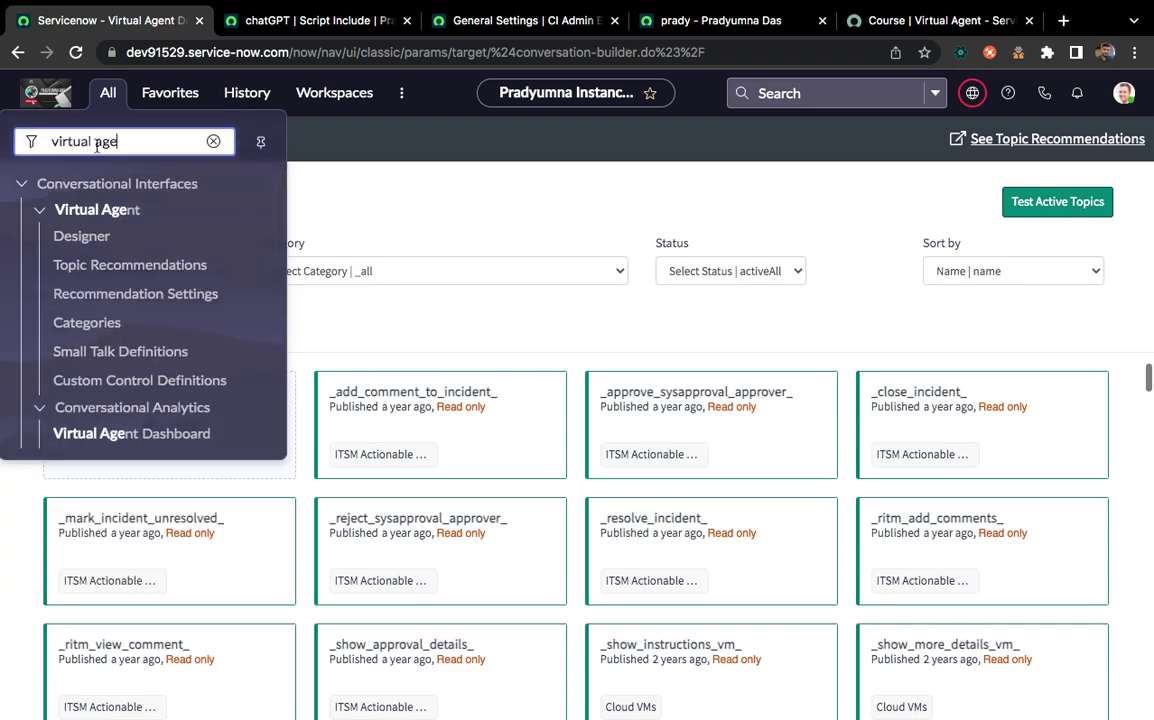
pyautogui.click(510, 180)
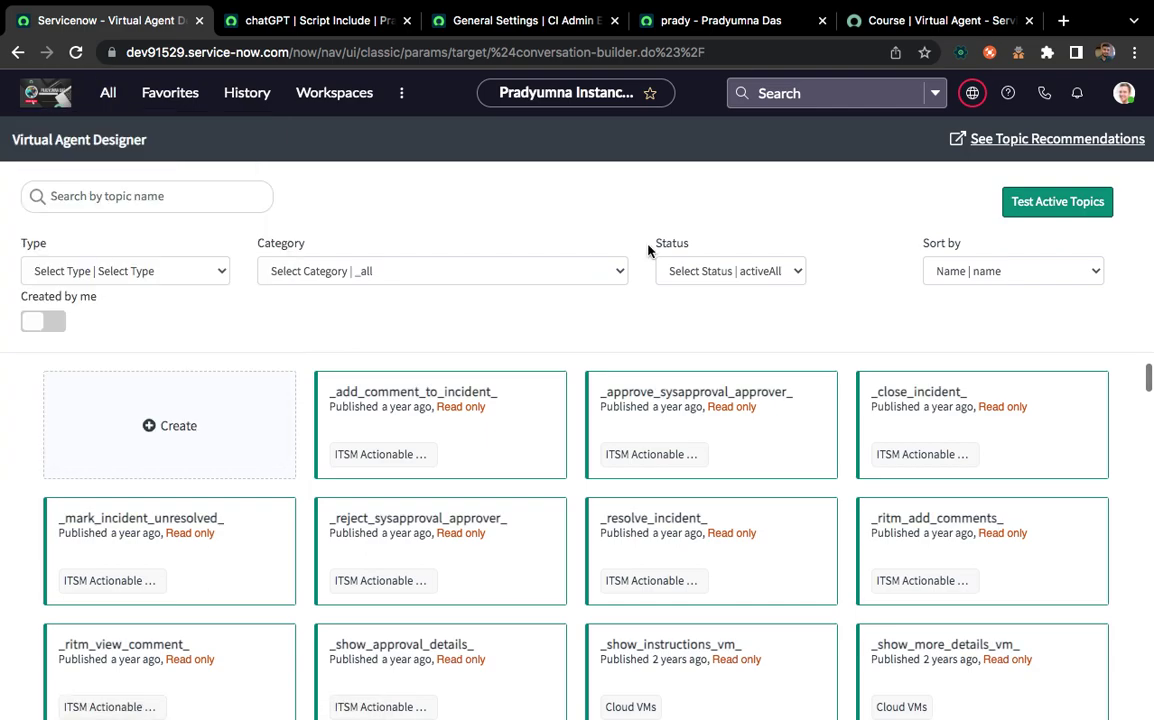
# Fill in a new topic form with Chat GPT as the name, description and keyword
pyautogui.click(186, 432)
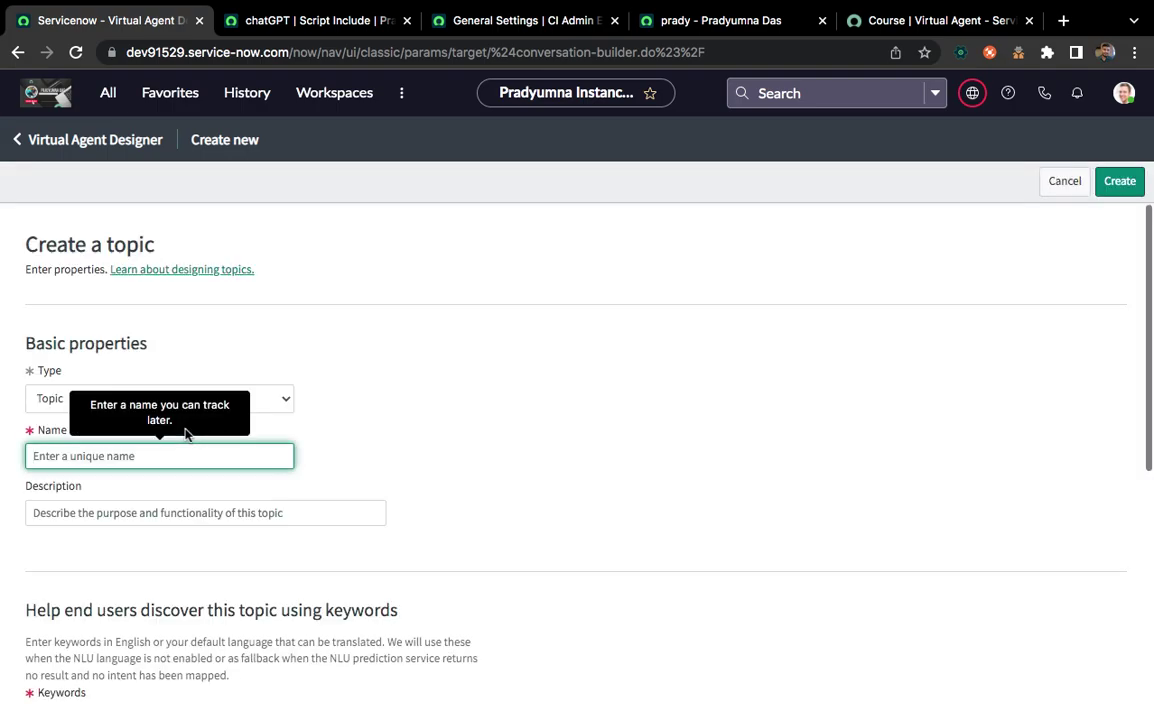
pyautogui.click(445, 459)
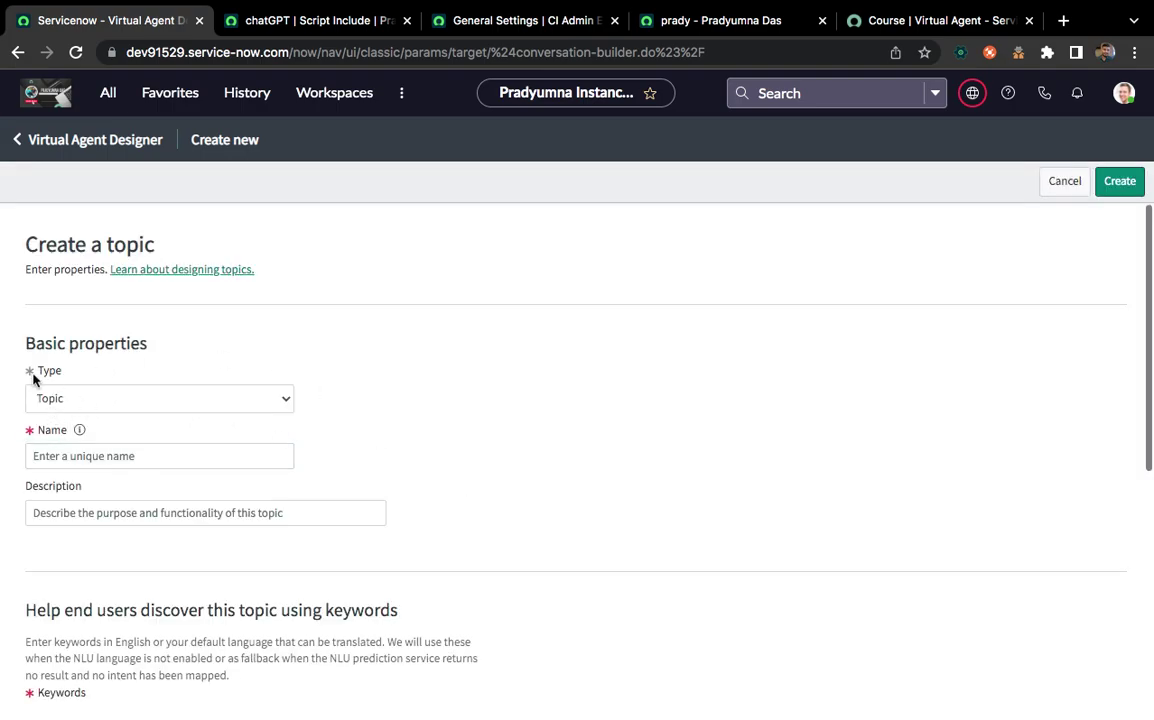
pyautogui.click(78, 460)
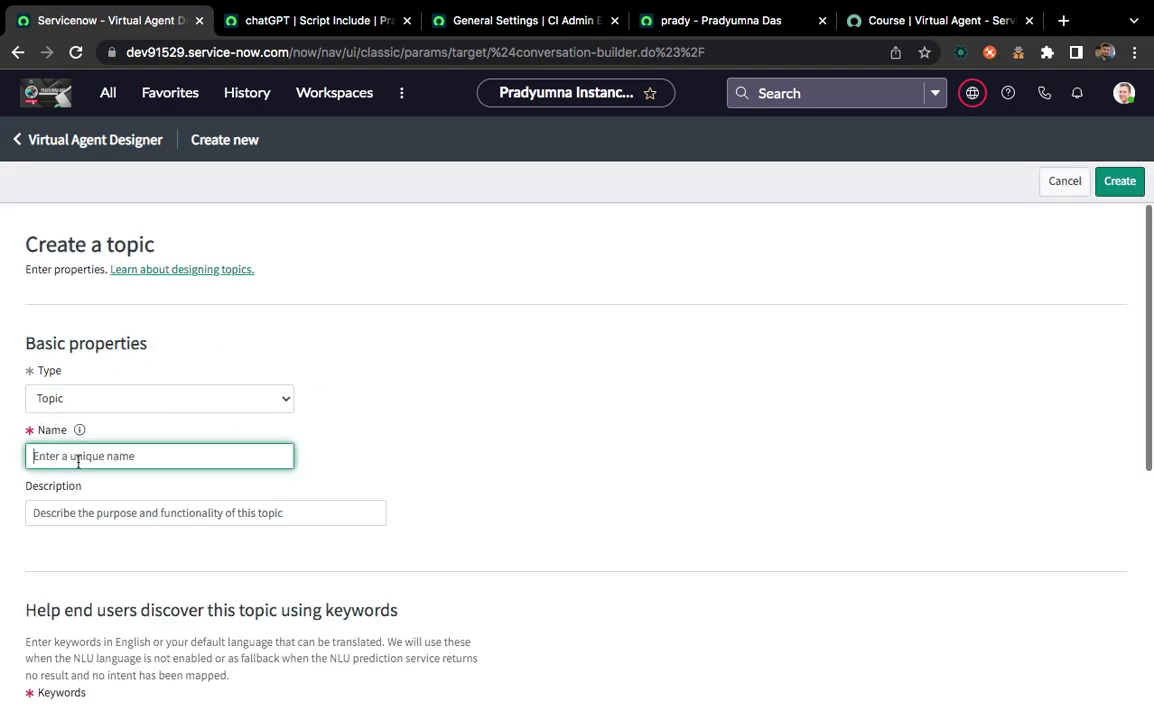
pyautogui.write('Chat GP')
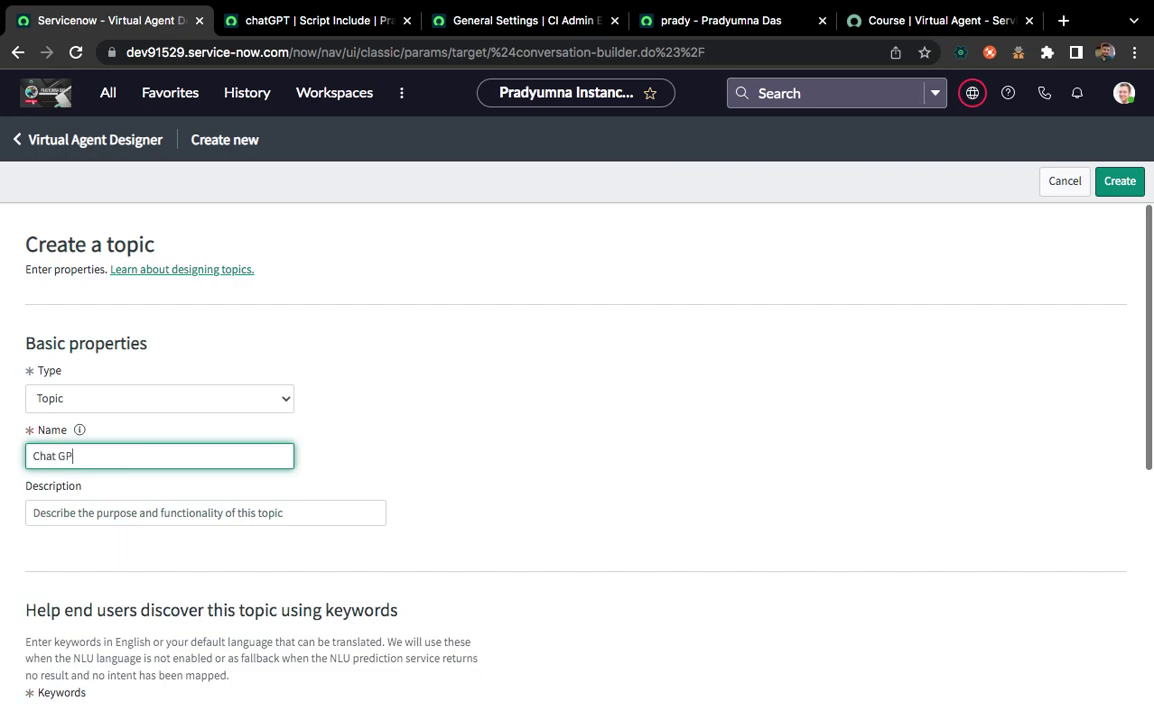
pyautogui.write('T')
pyautogui.click(124, 512)
pyautogui.write('Chat H')
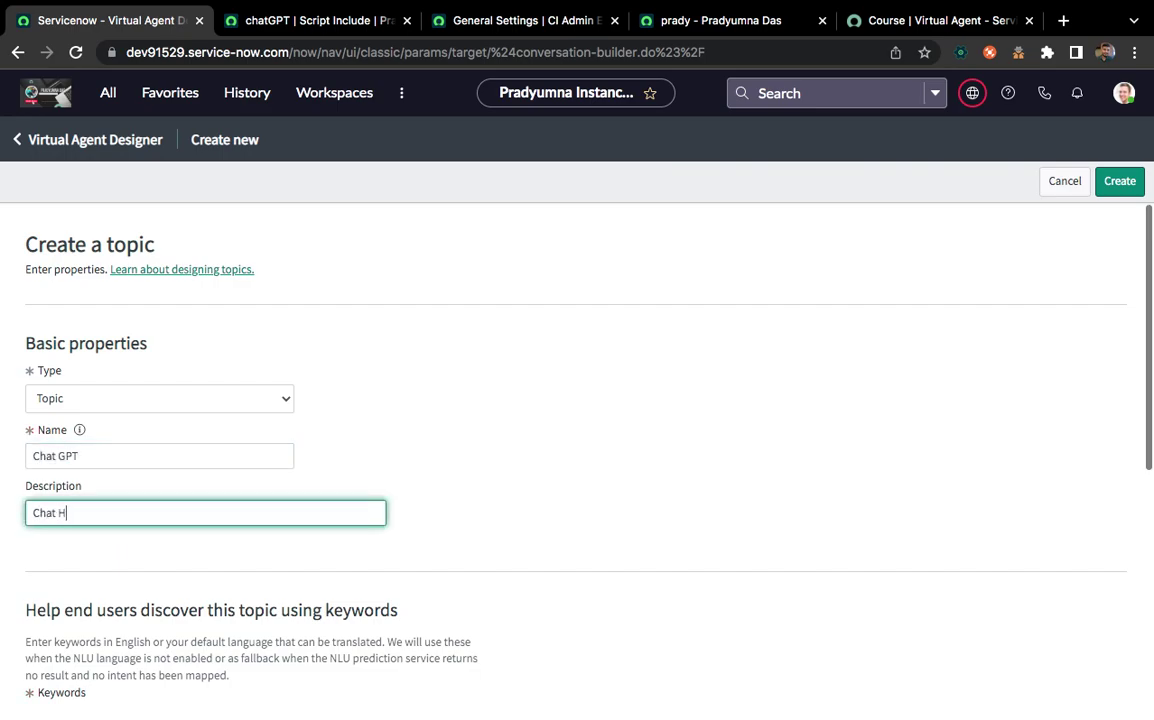
pyautogui.press('BackSpace')
pyautogui.scroll(-5, 118, 440)
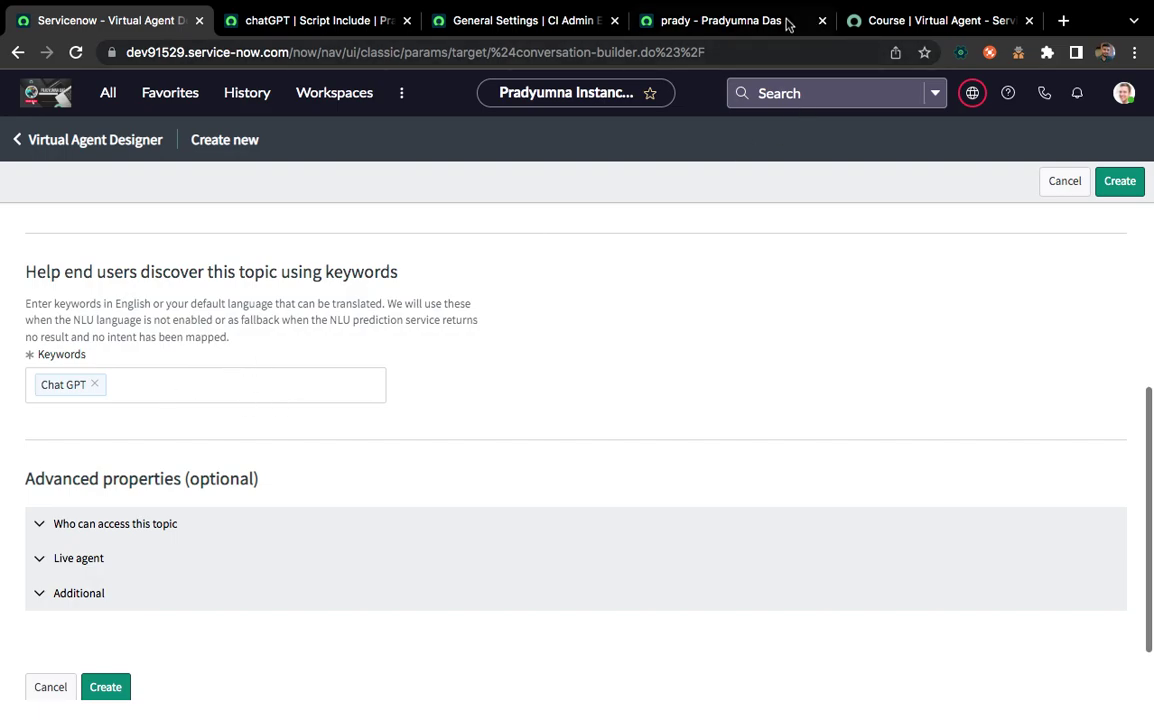
# Enter "ask to cha" in the portal's support chat to check keyword matching, and return to the new topic form
pyautogui.click(700, 20)
pyautogui.click(891, 612)
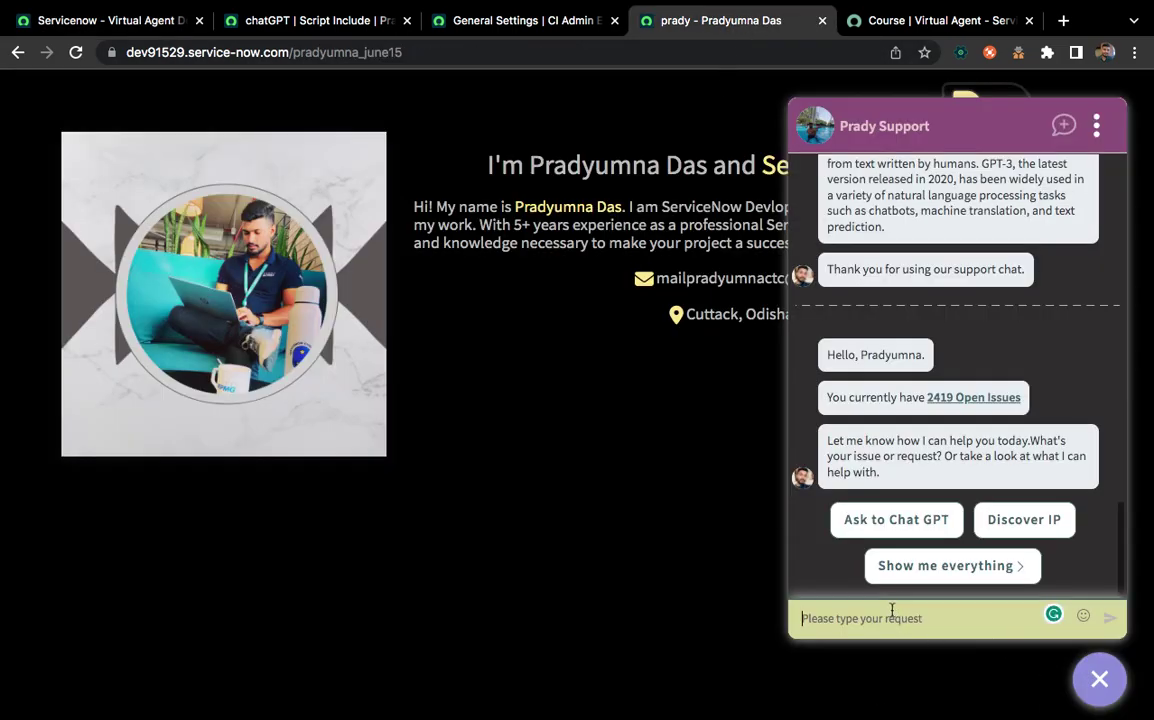
pyautogui.write('ask')
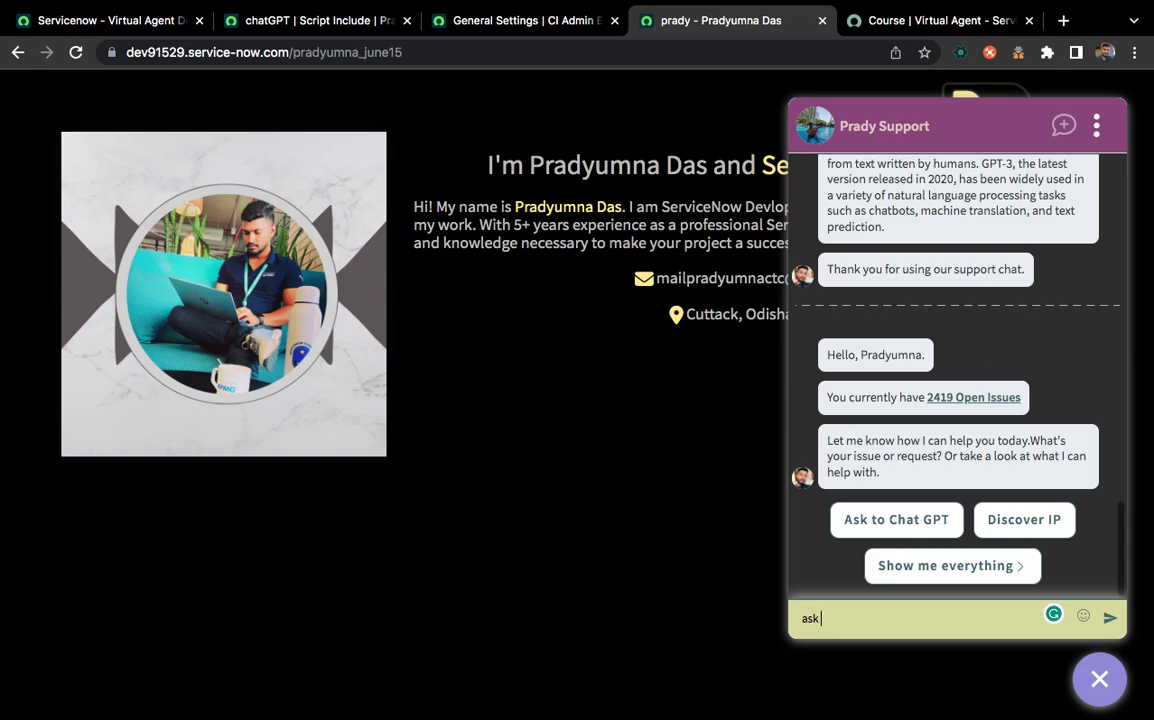
pyautogui.write(' to cha')
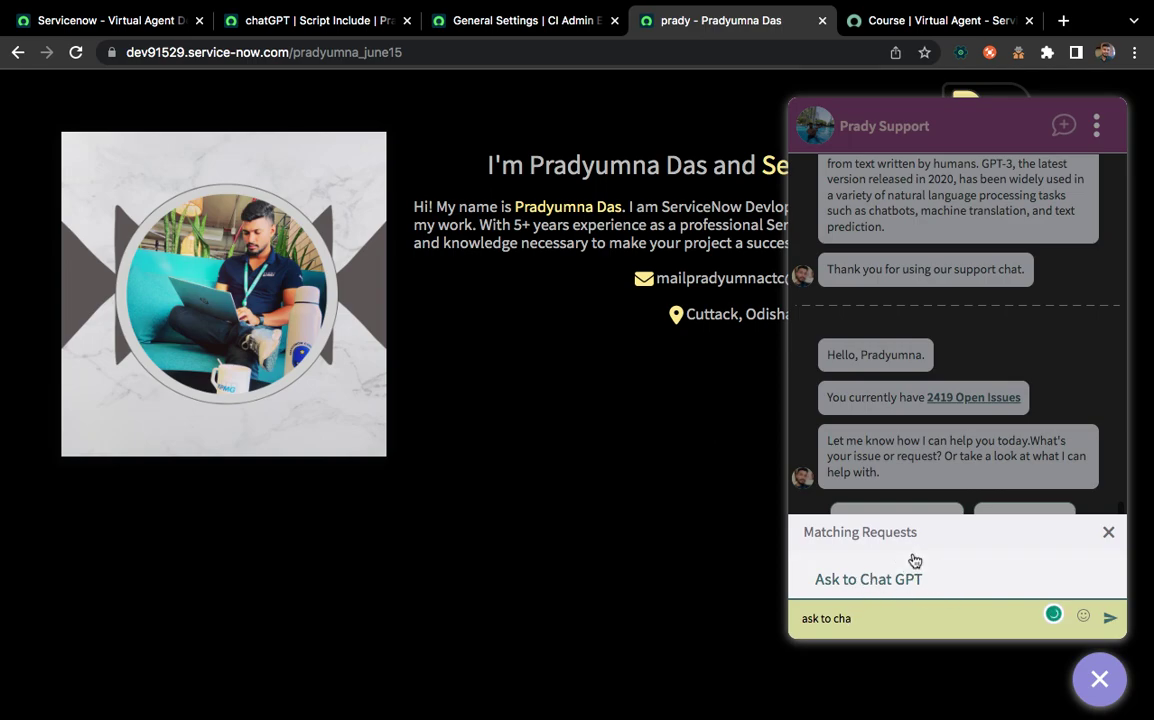
pyautogui.click(280, 20)
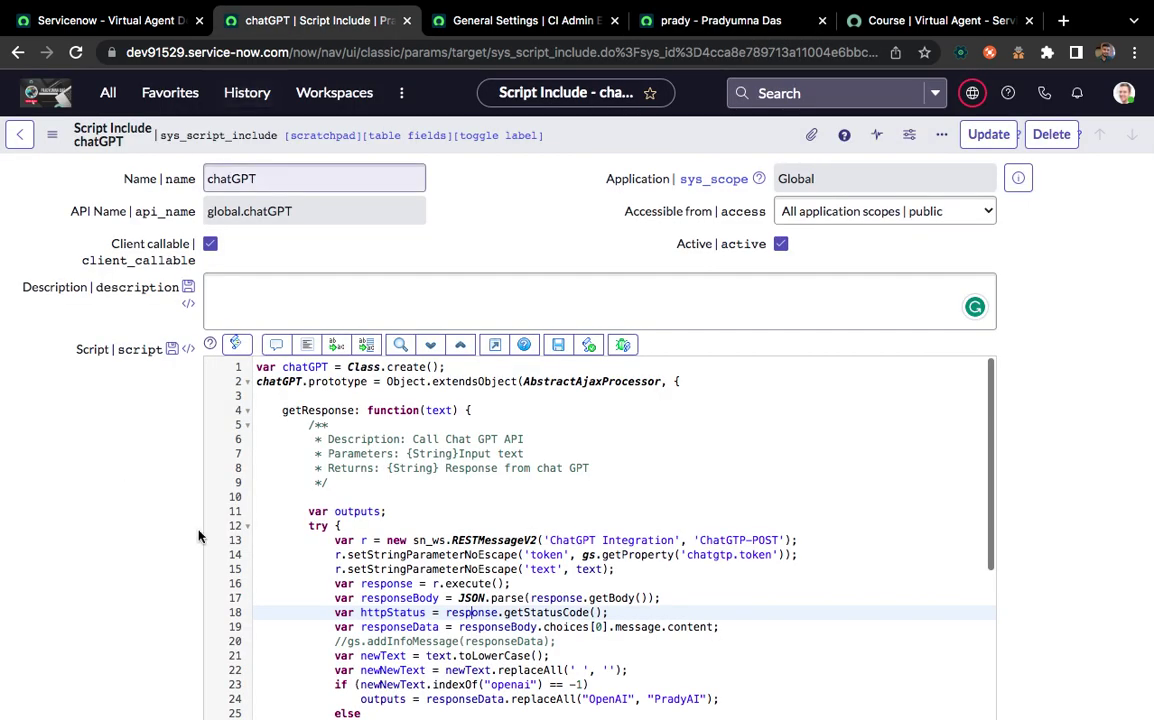
pyautogui.click(100, 20)
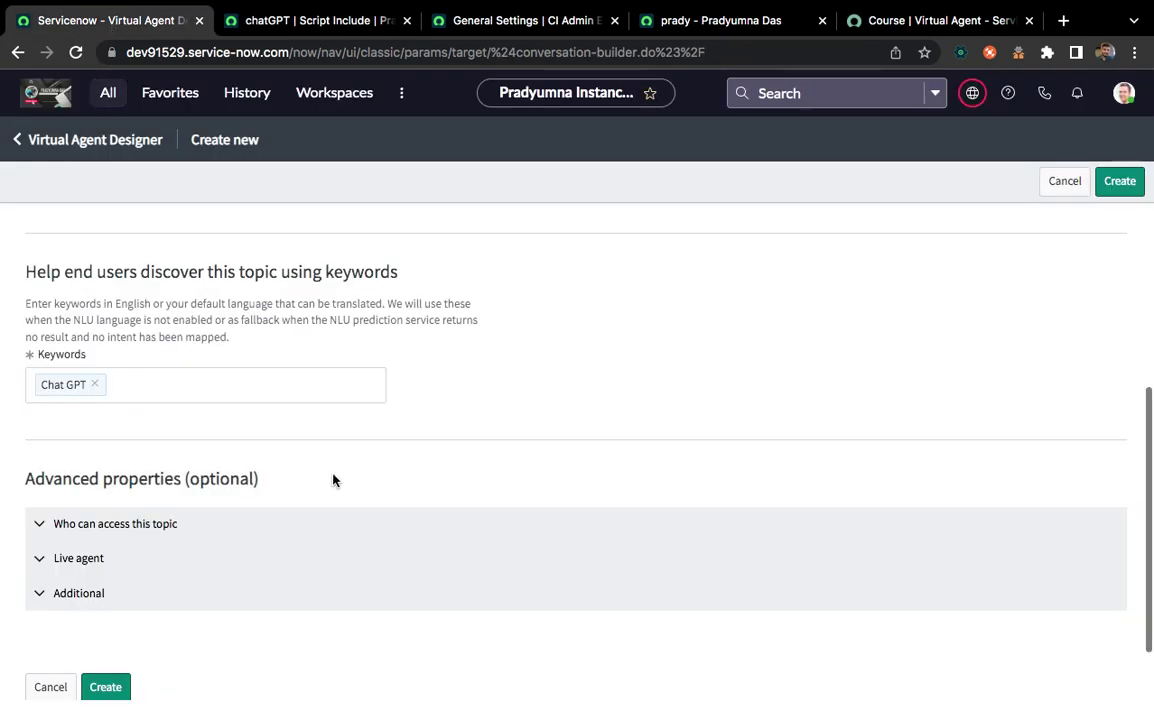
# Add GPT as a second keyword for the topic
pyautogui.click(149, 387)
pyautogui.write('GPT')
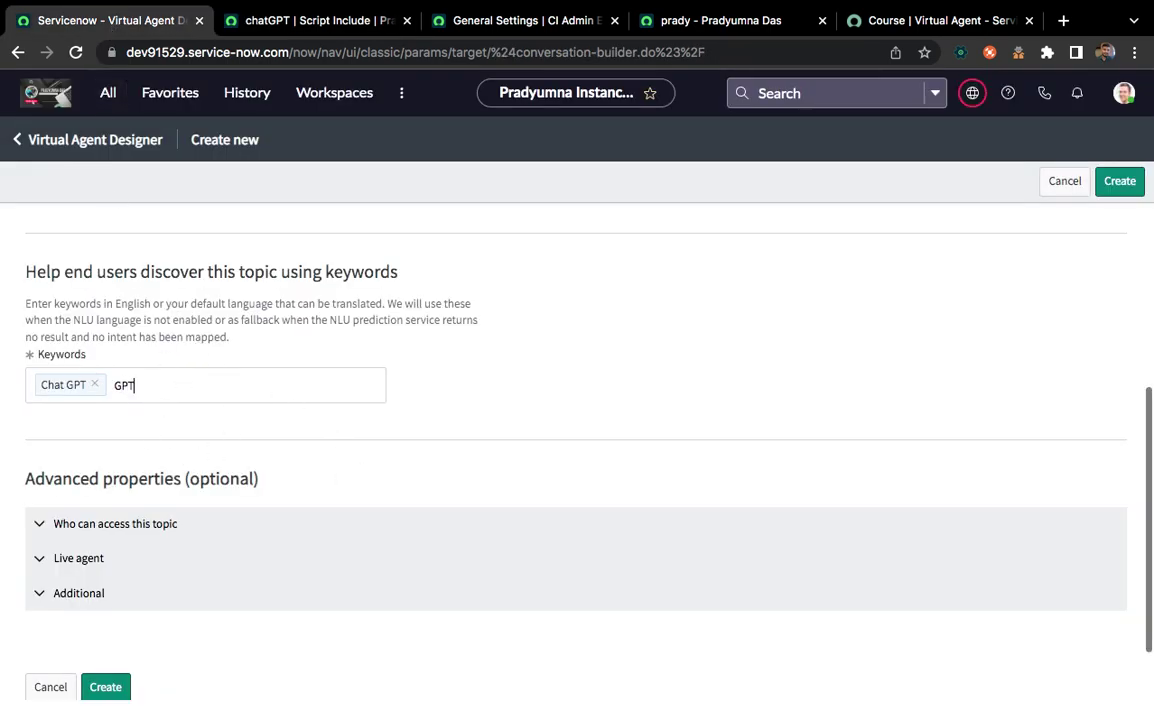
pyautogui.press('Return')
# Review the settings for who can access this topic and try to create the topic
pyautogui.scroll(-1, 485, 386)
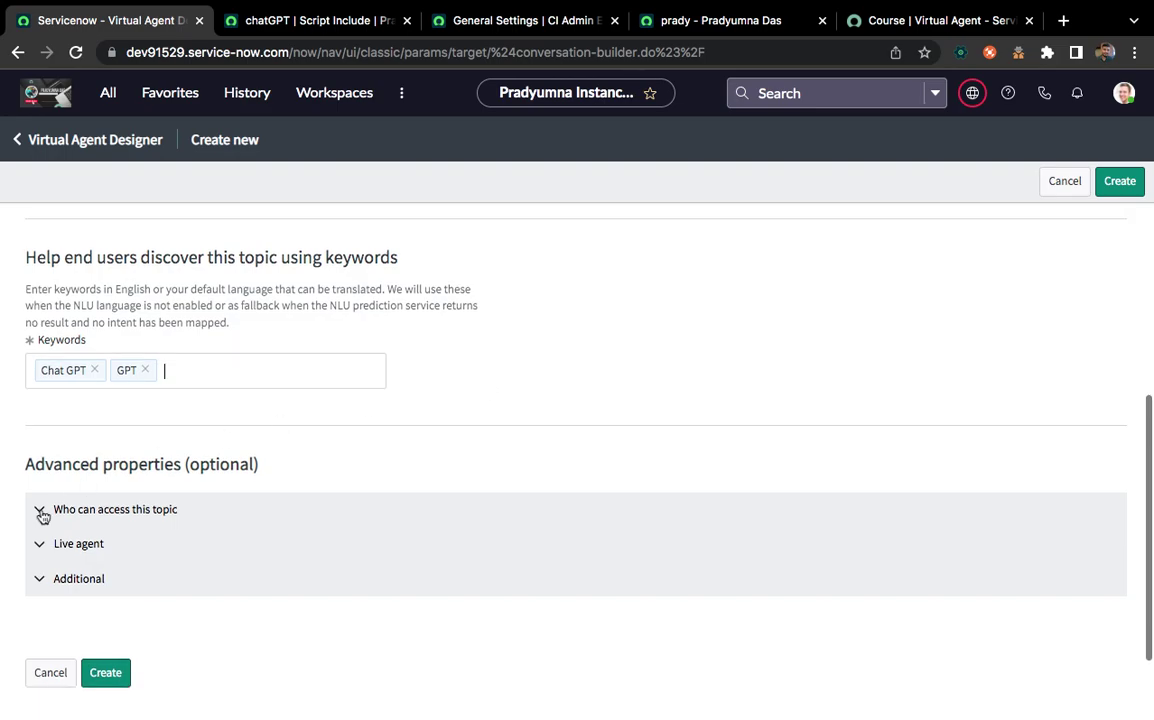
pyautogui.click(38, 509)
pyautogui.scroll(-3, 331, 553)
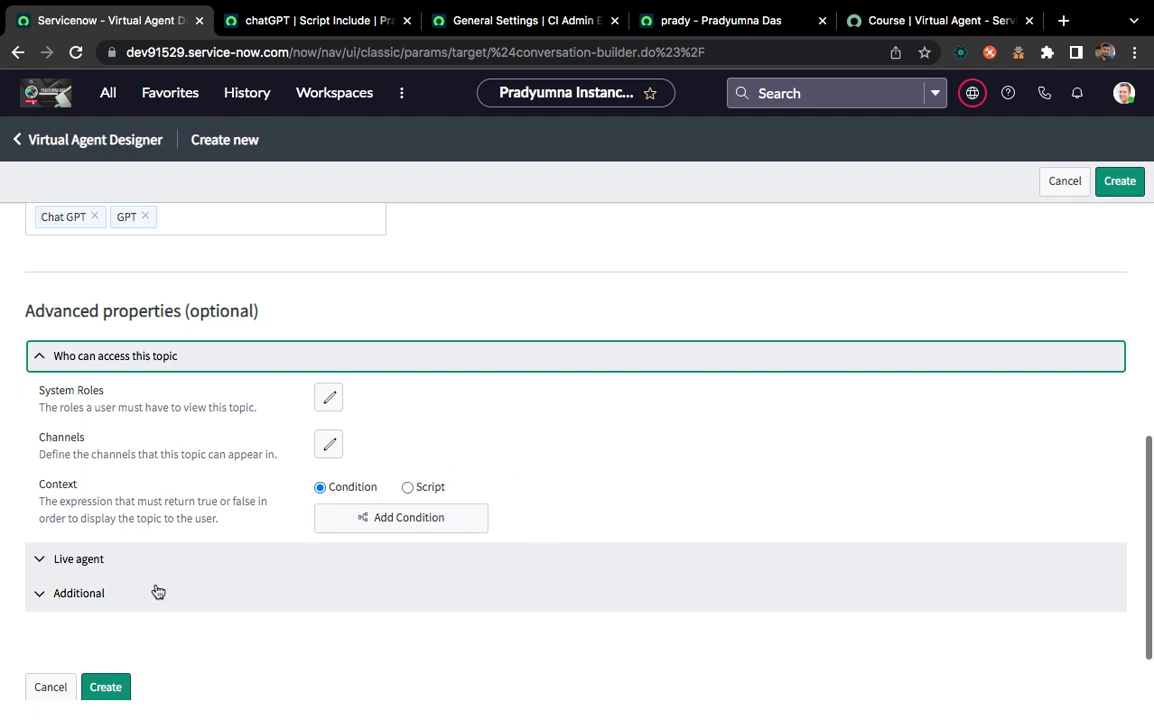
pyautogui.scroll(10, 673, 490)
pyautogui.click(1116, 184)
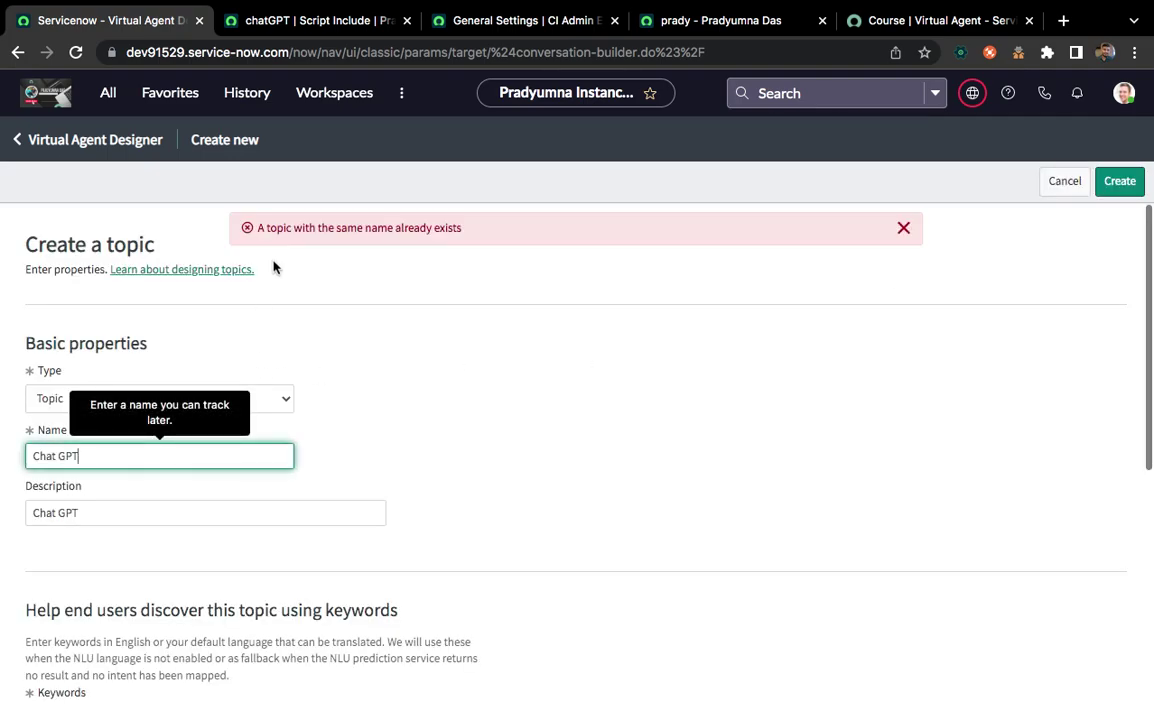
# Change the topic's name and description to Chat GPT Demo and create the topic
pyautogui.click(903, 229)
pyautogui.click(84, 463)
pyautogui.write('Demo')
pyautogui.click(119, 513)
pyautogui.write('Demo')
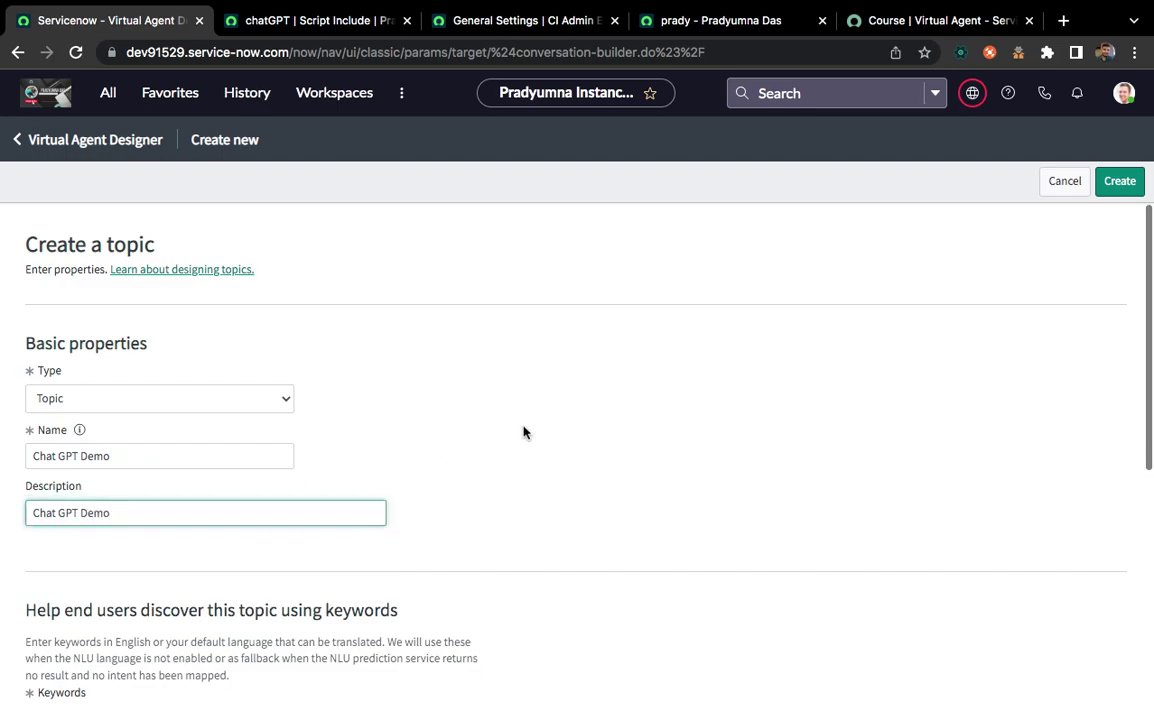
pyautogui.click(1119, 181)
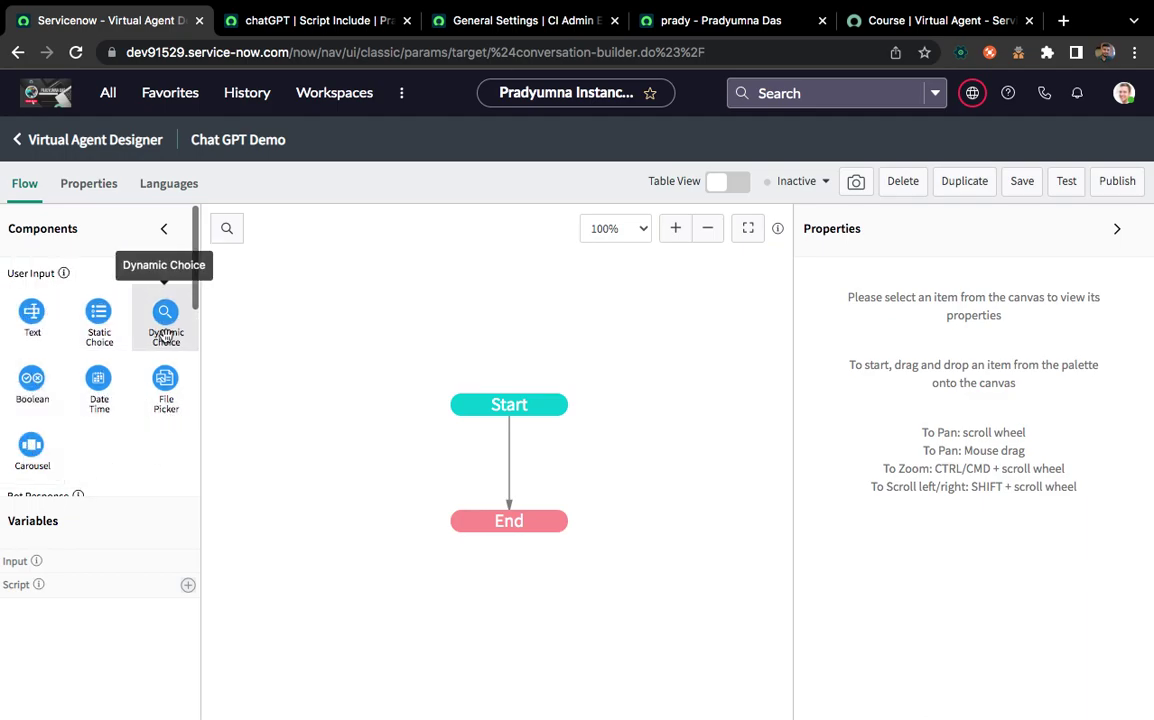
# Examine the available user input, bot response and utility components, the variables section, and the form for adding a script variable
pyautogui.scroll(-5, 104, 400)
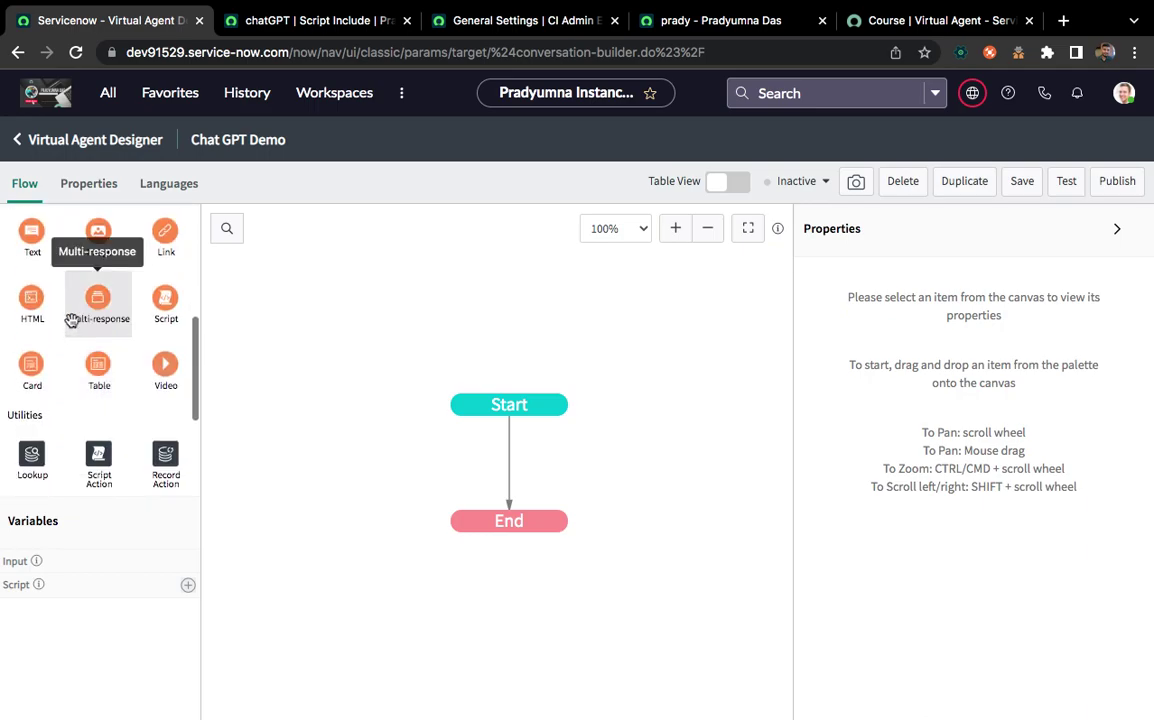
pyautogui.scroll(1, 72, 319)
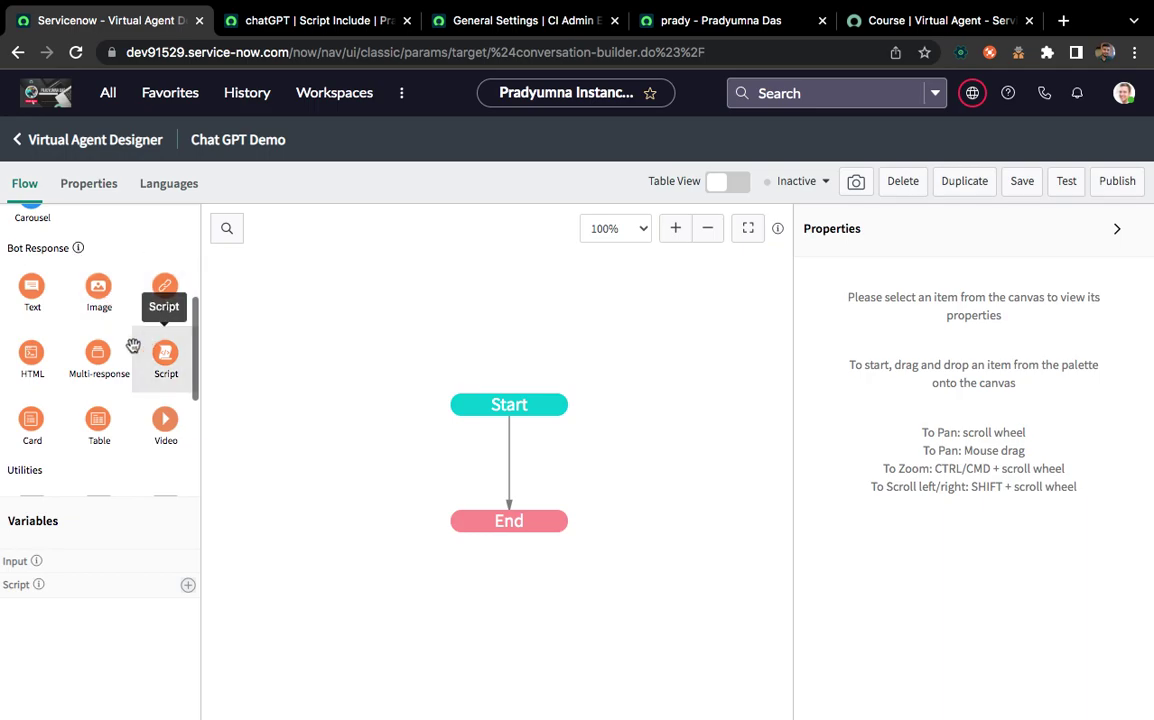
pyautogui.scroll(-3, 85, 395)
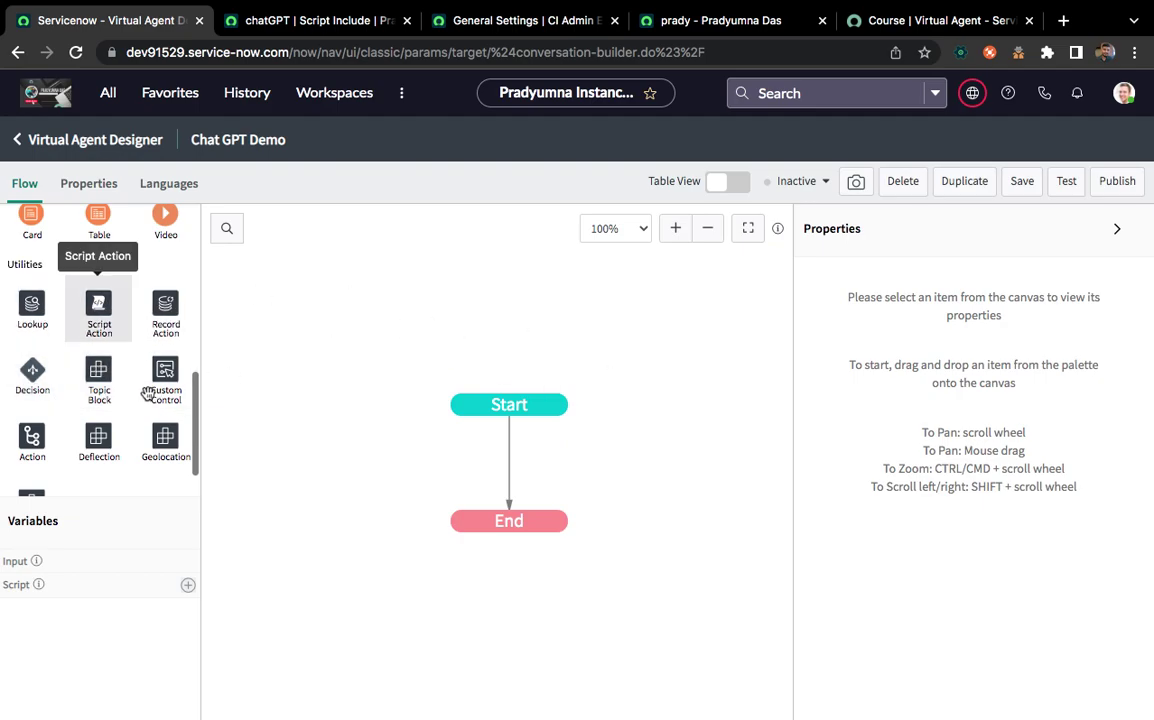
pyautogui.scroll(-1, 94, 420)
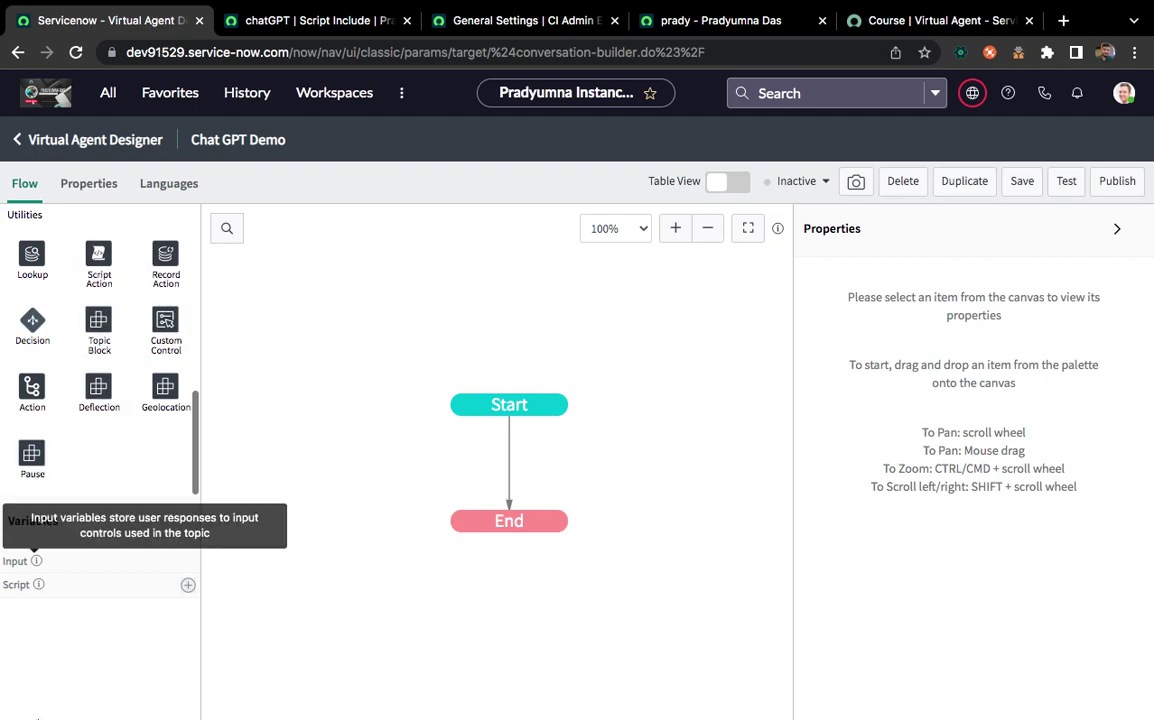
pyautogui.moveTo(36, 561)
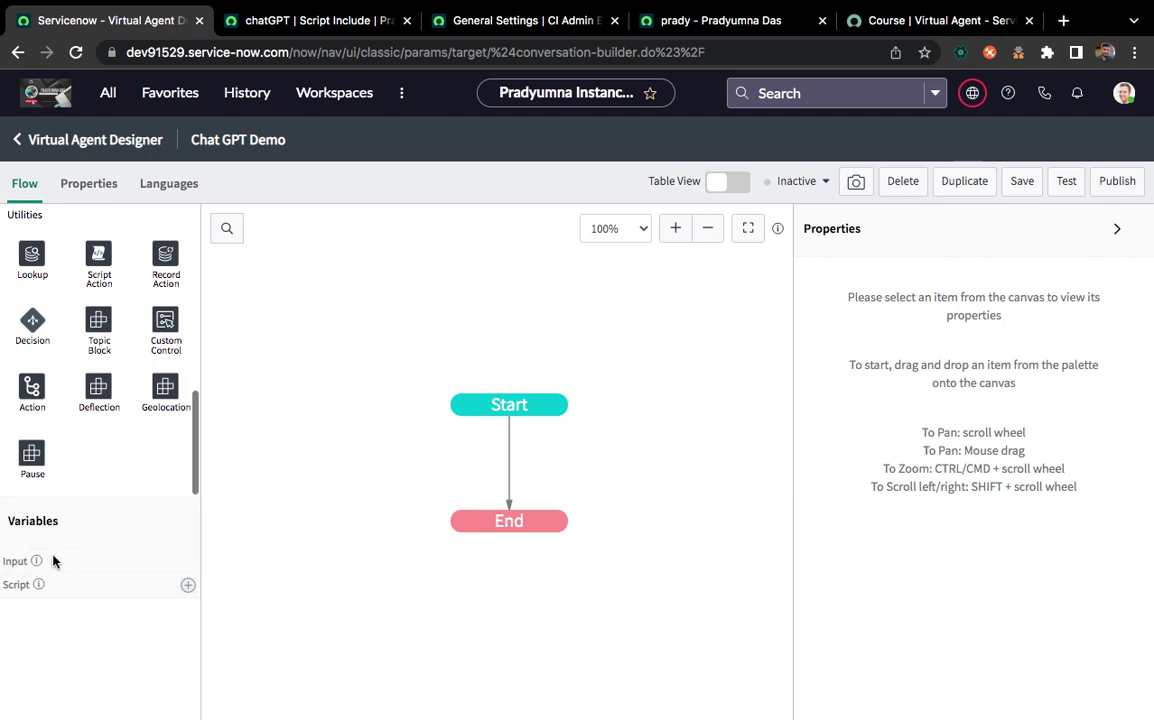
pyautogui.scroll(5, 114, 384)
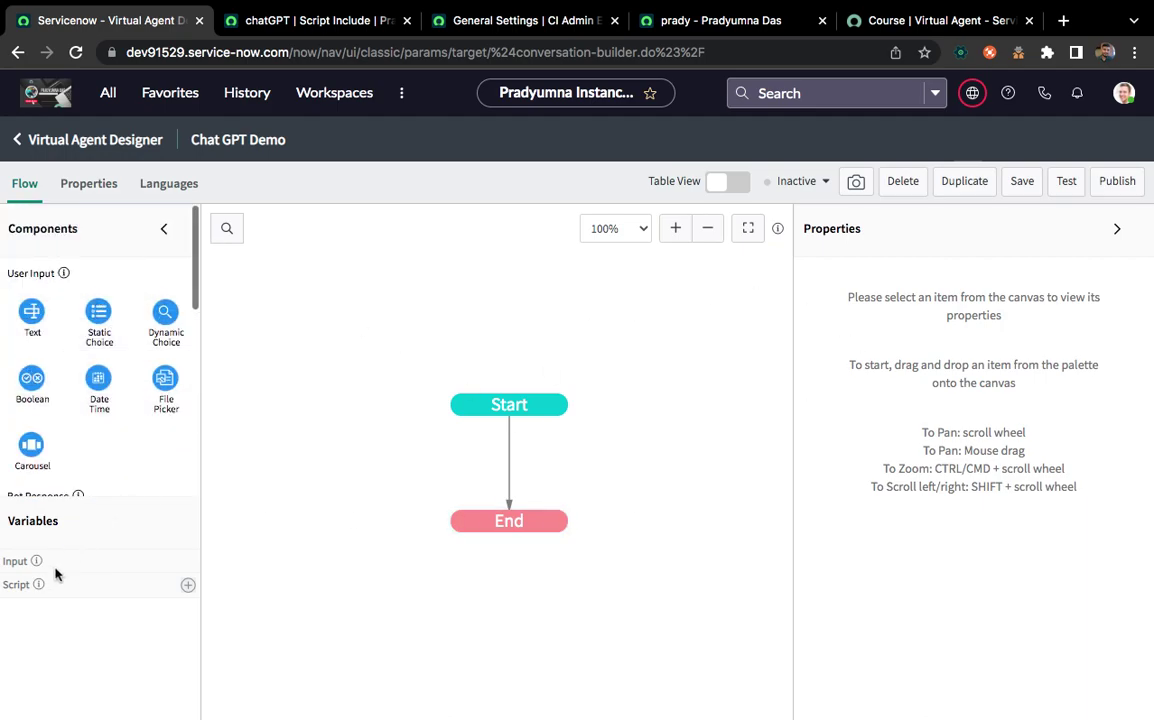
pyautogui.click(187, 585)
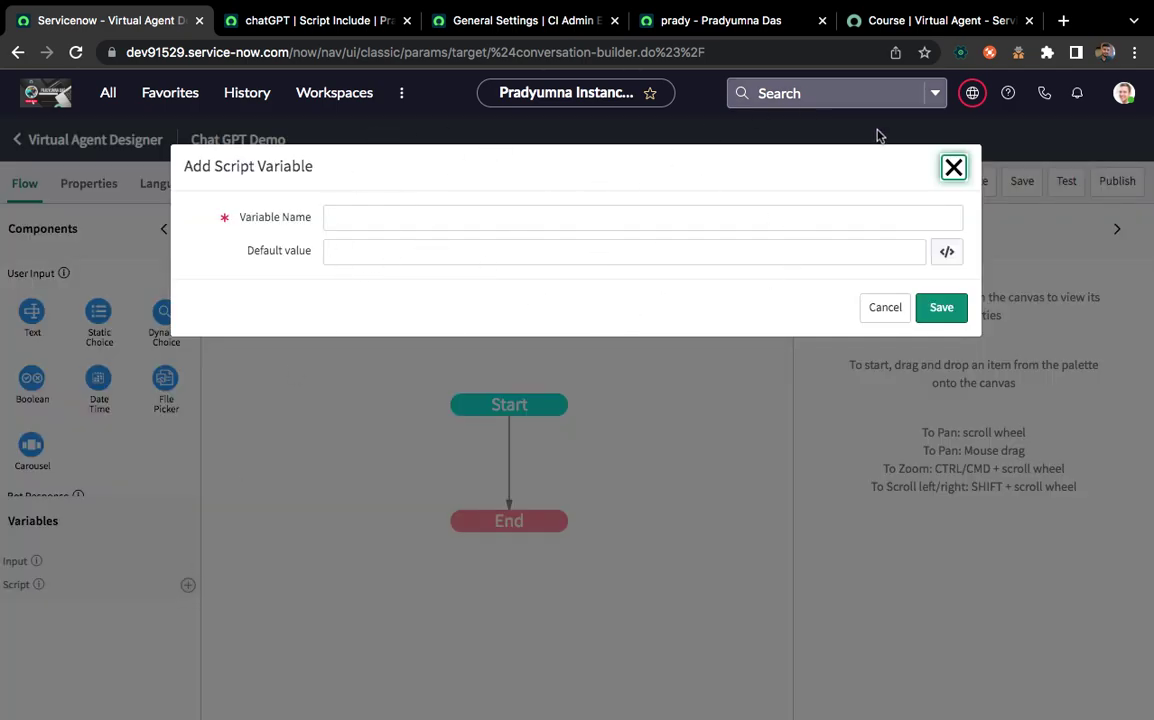
pyautogui.click(954, 167)
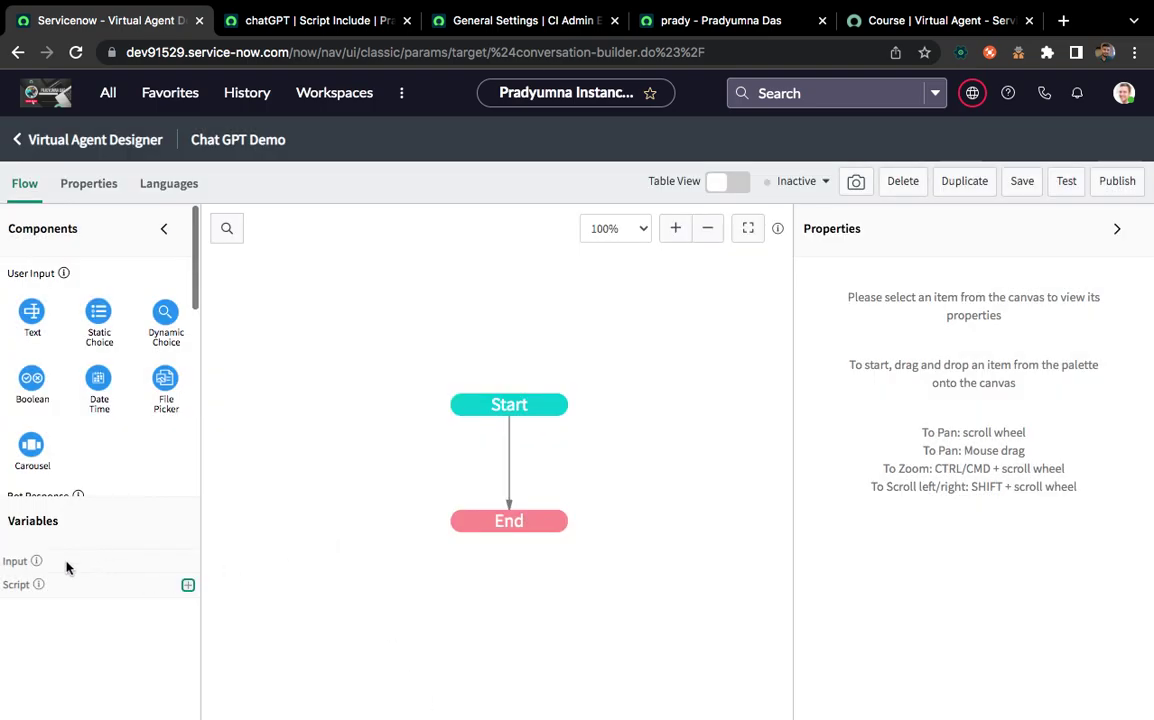
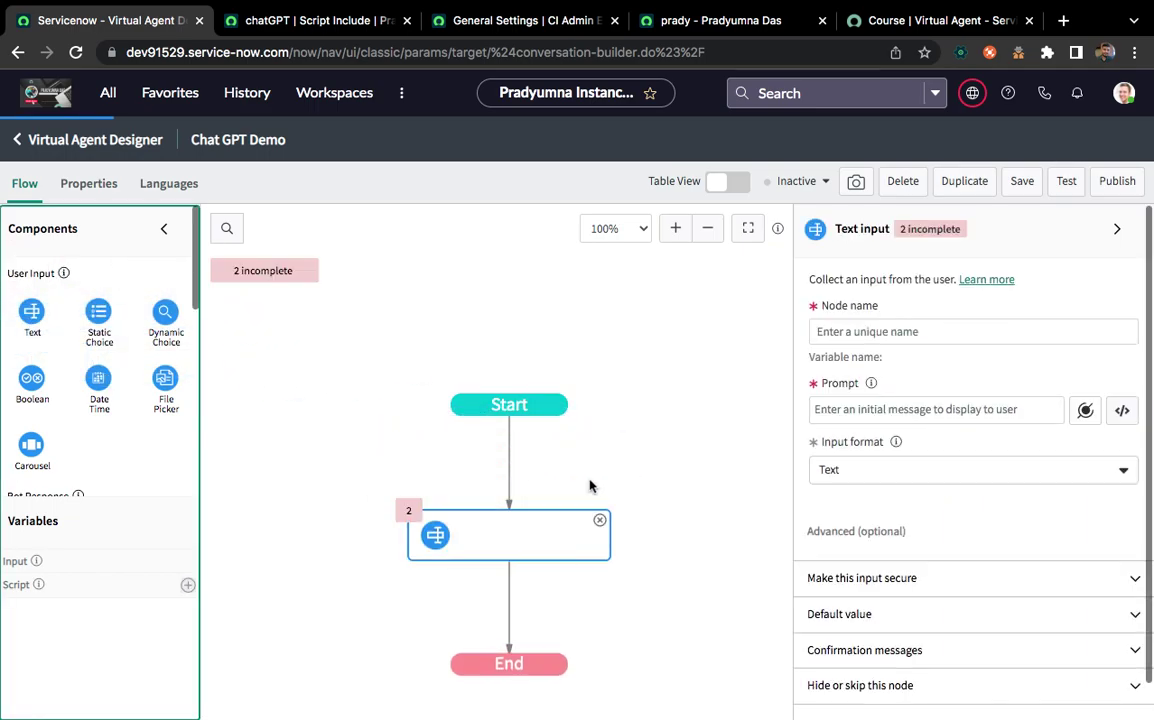
# Name the text input node user_input and set its prompt to "Hi Dear How can I help you !"
pyautogui.click(876, 334)
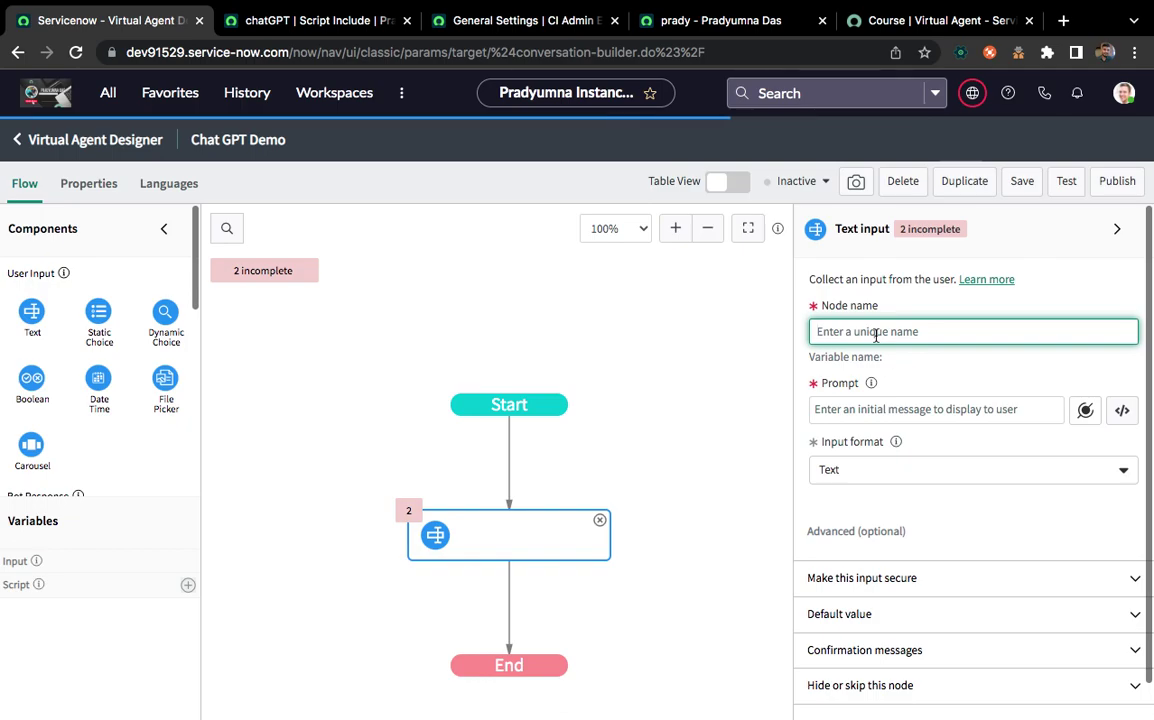
pyautogui.write('user')
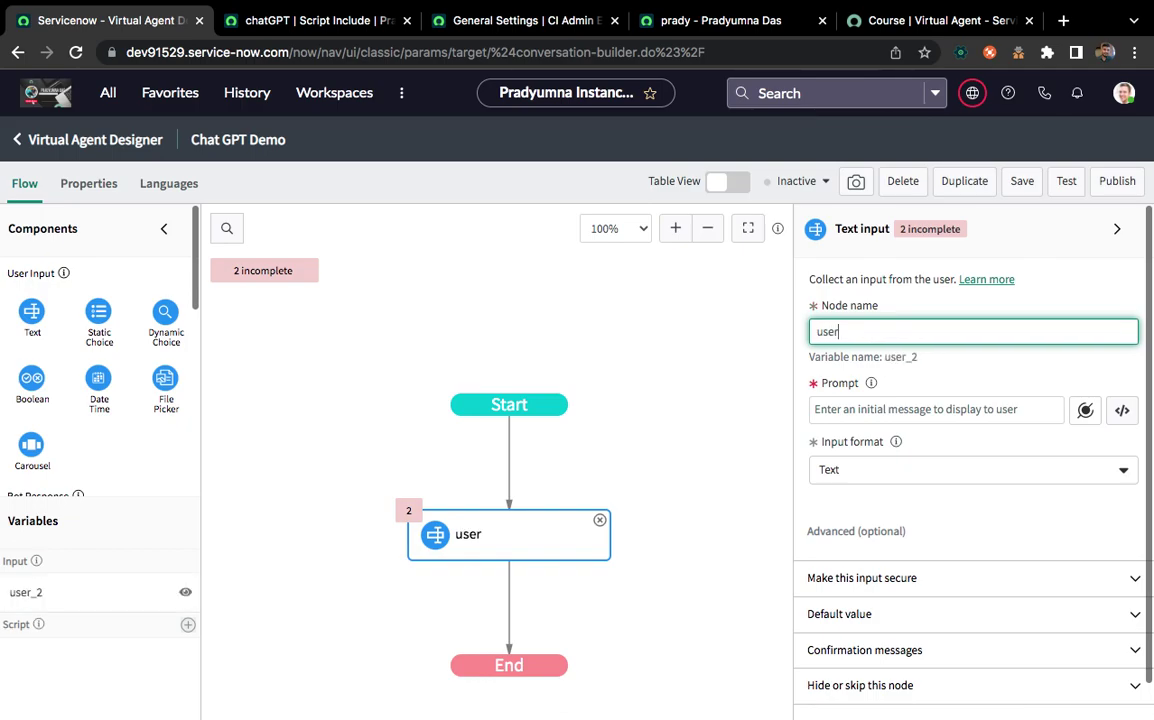
pyautogui.write('_input')
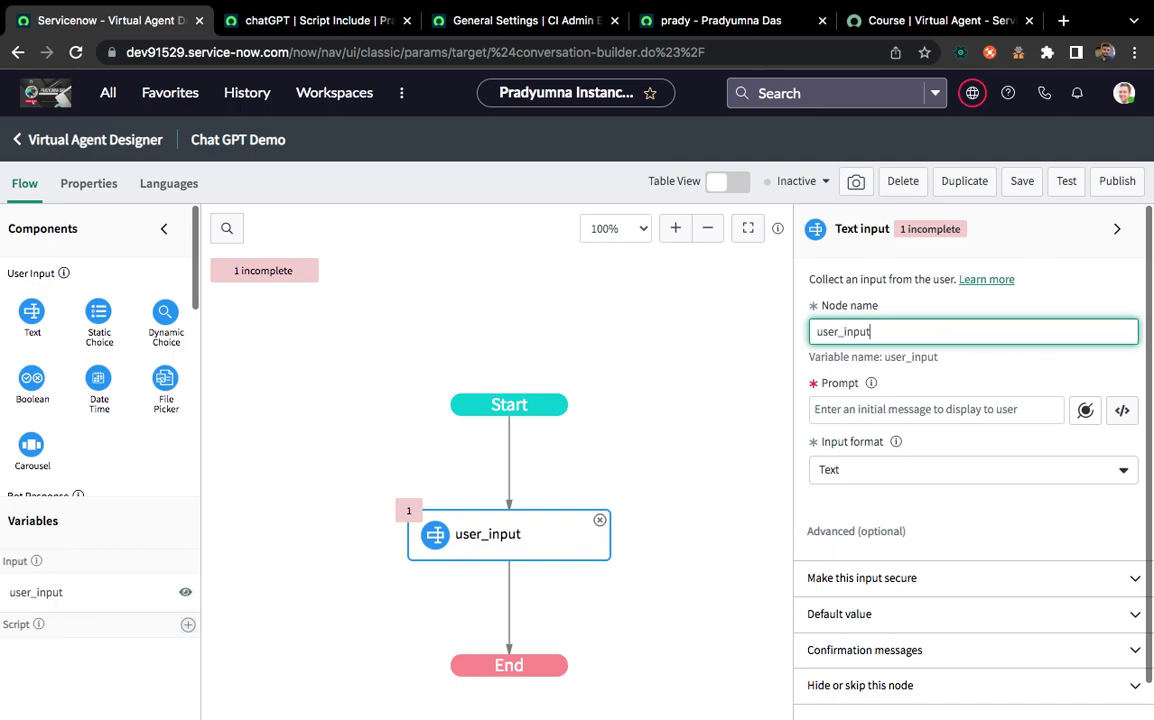
pyautogui.click(1007, 381)
pyautogui.click(842, 408)
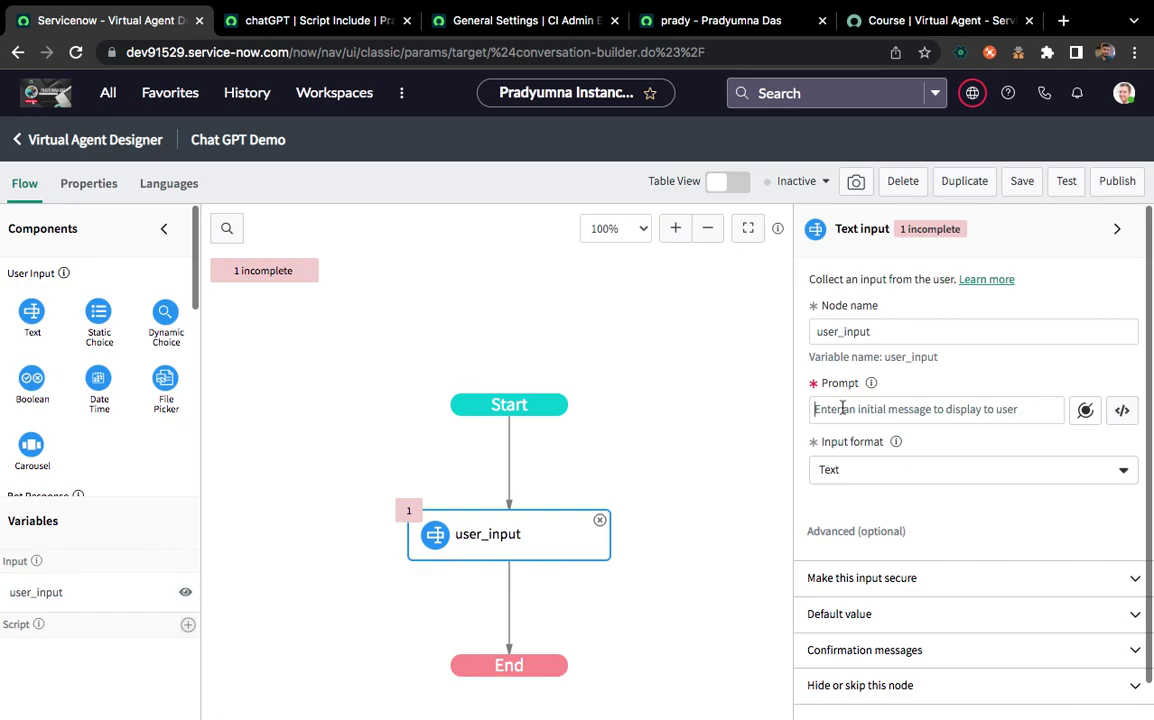
pyautogui.write('Hi Dear')
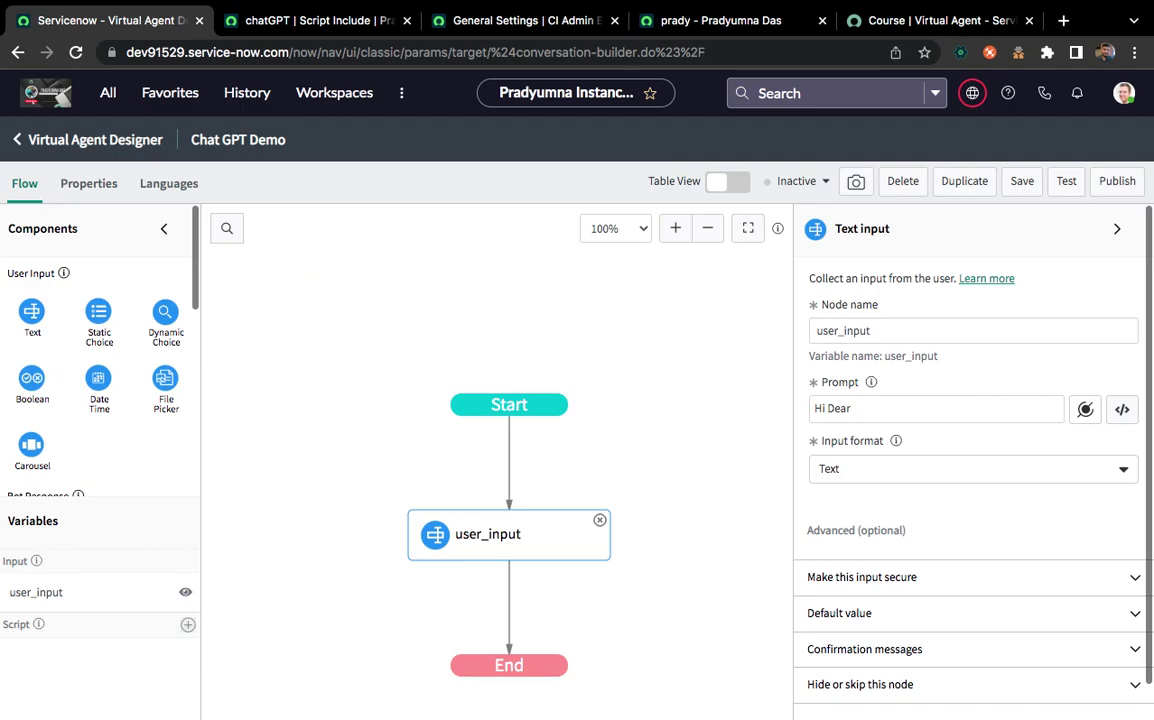
pyautogui.write(' How can I help you')
pyautogui.scroll(-1, 981, 535)
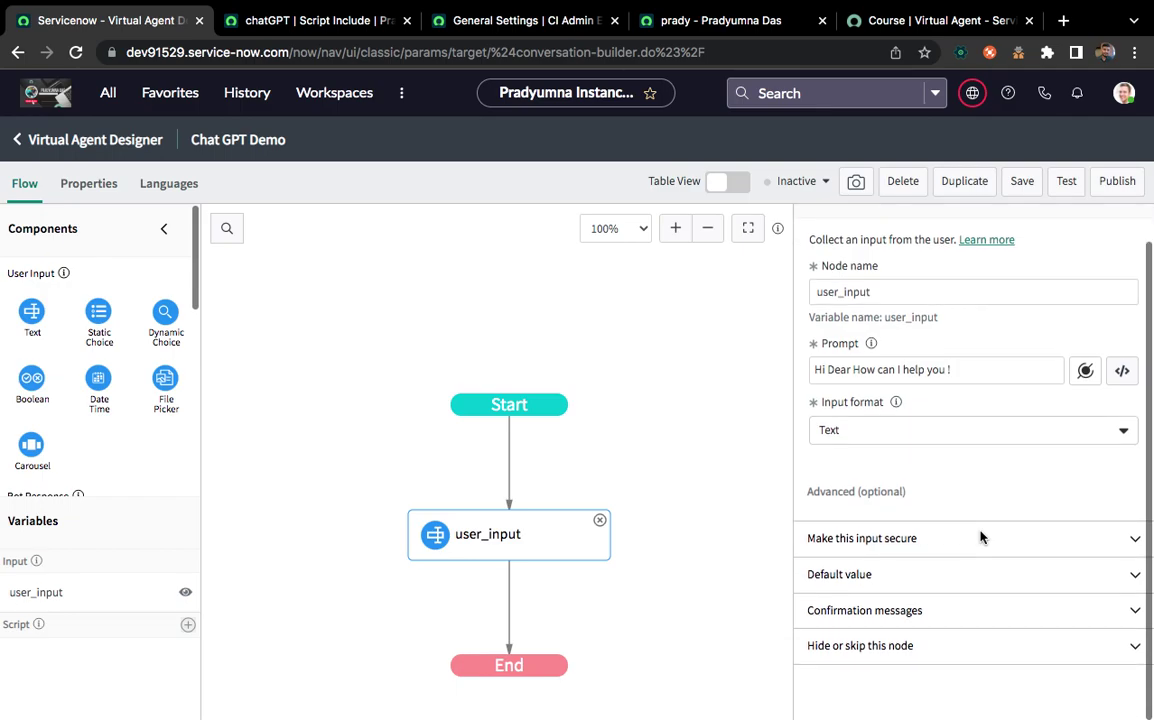
# Review the input format choices, the secure input option and the default value settings of the user_input node
pyautogui.click(917, 440)
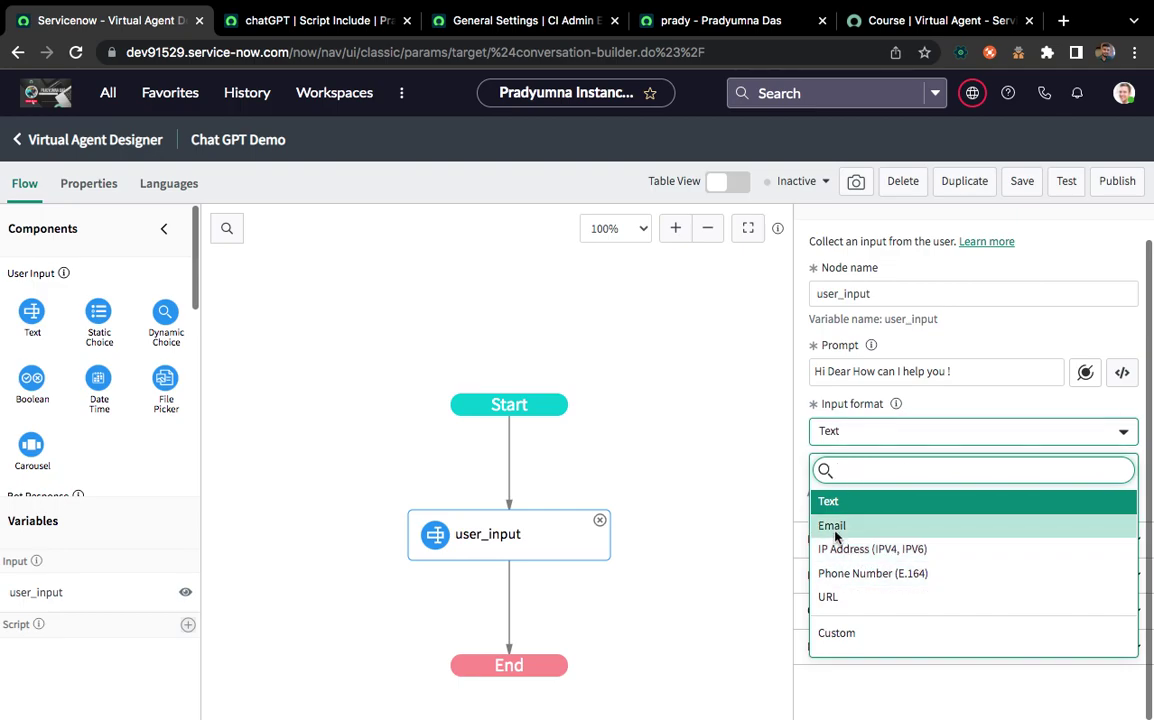
pyautogui.click(878, 440)
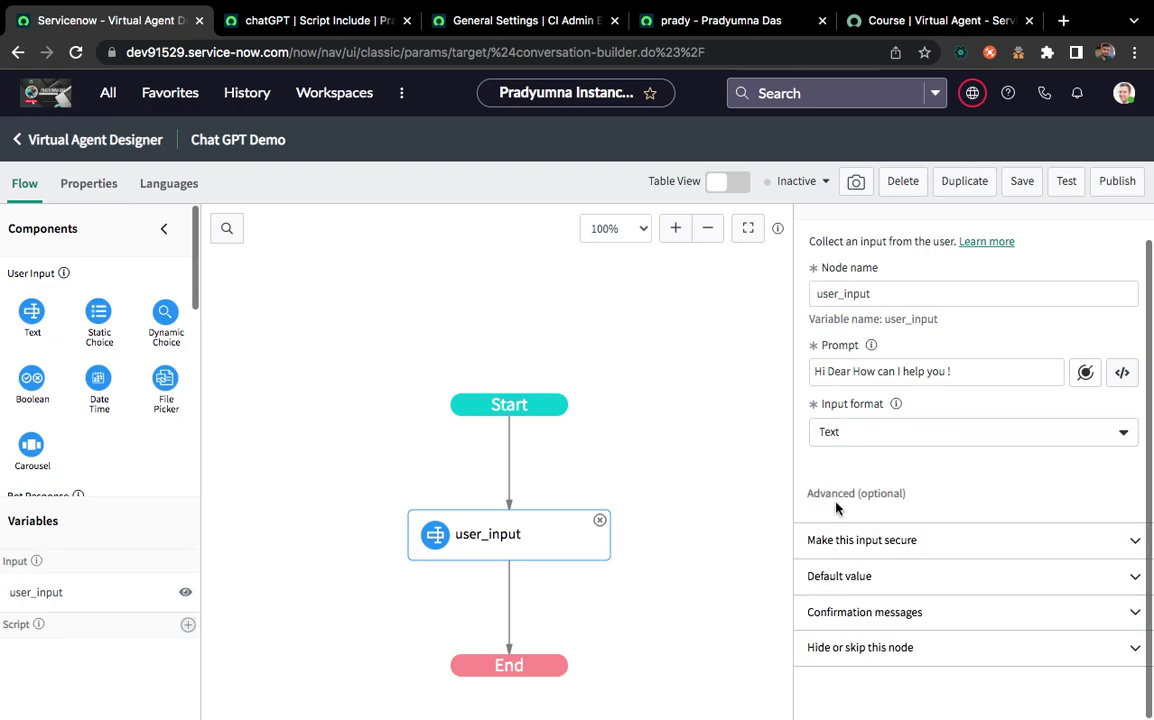
pyautogui.click(878, 531)
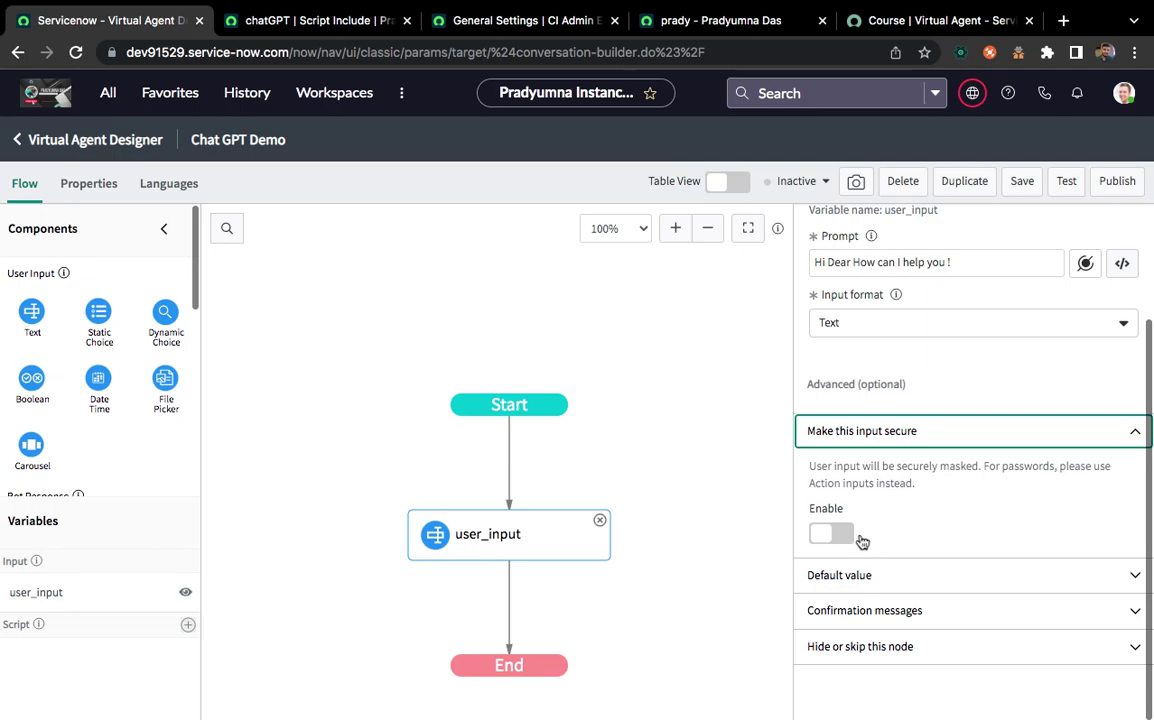
pyautogui.click(886, 578)
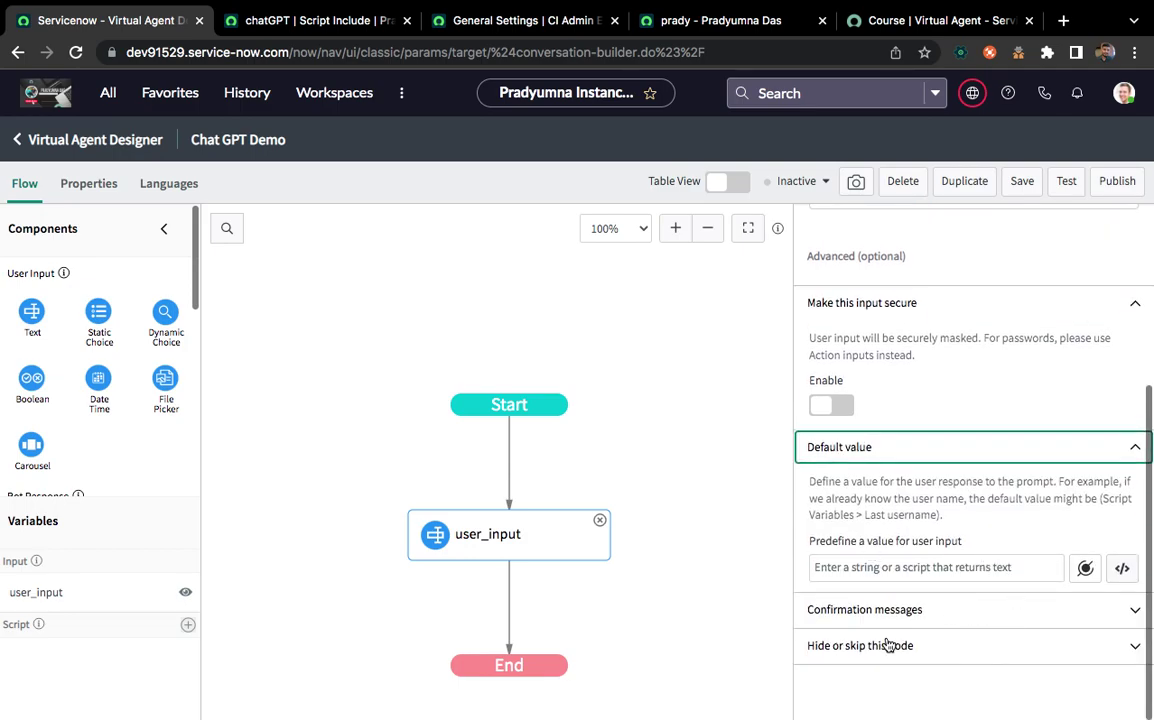
# Set the user_input node's input completion confirmation to "We have received your input. Please wait few sec..."
pyautogui.click(840, 609)
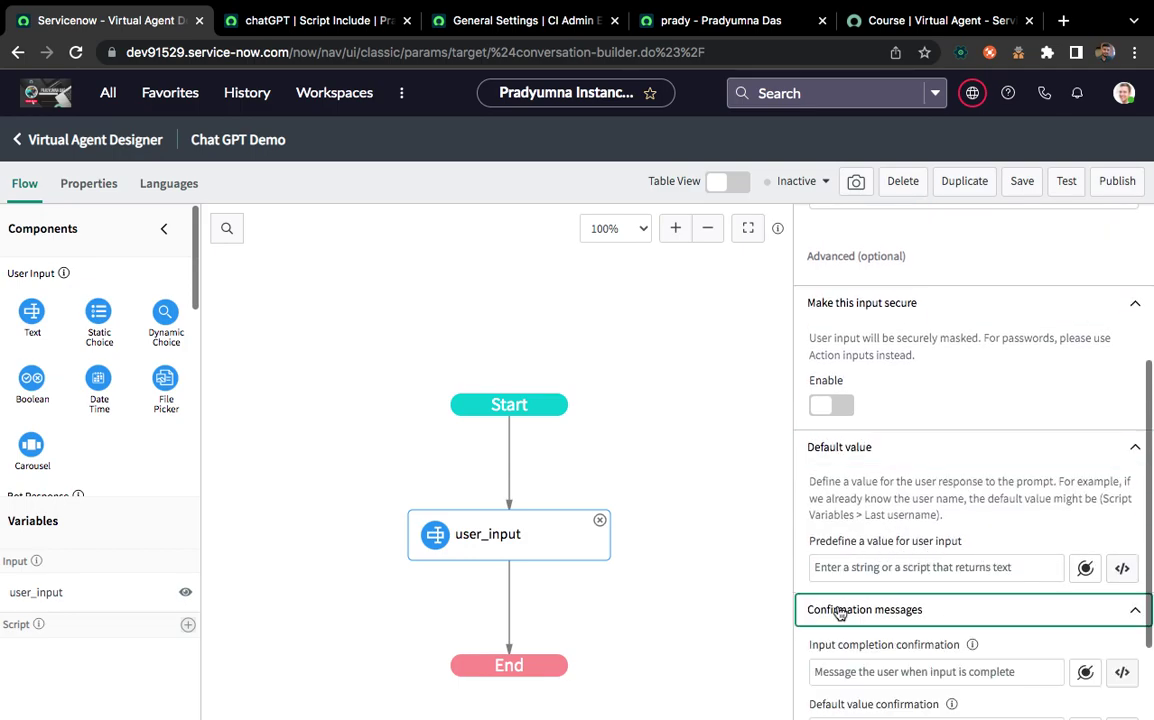
pyautogui.click(845, 545)
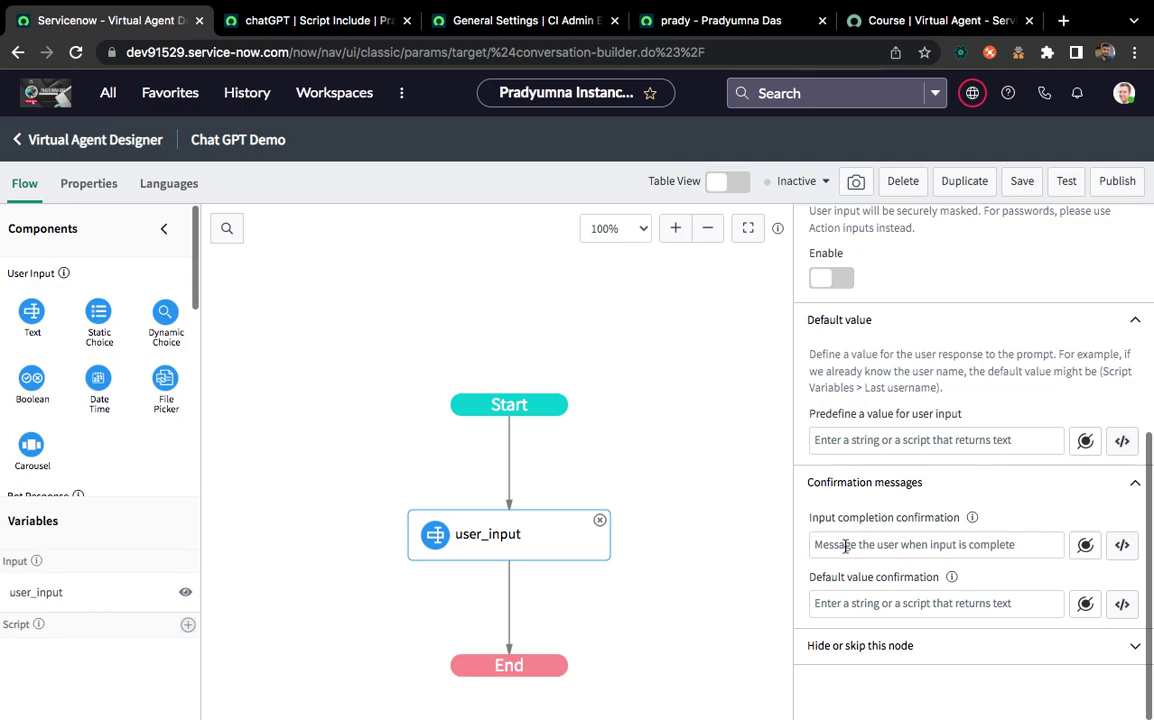
pyautogui.write('We have')
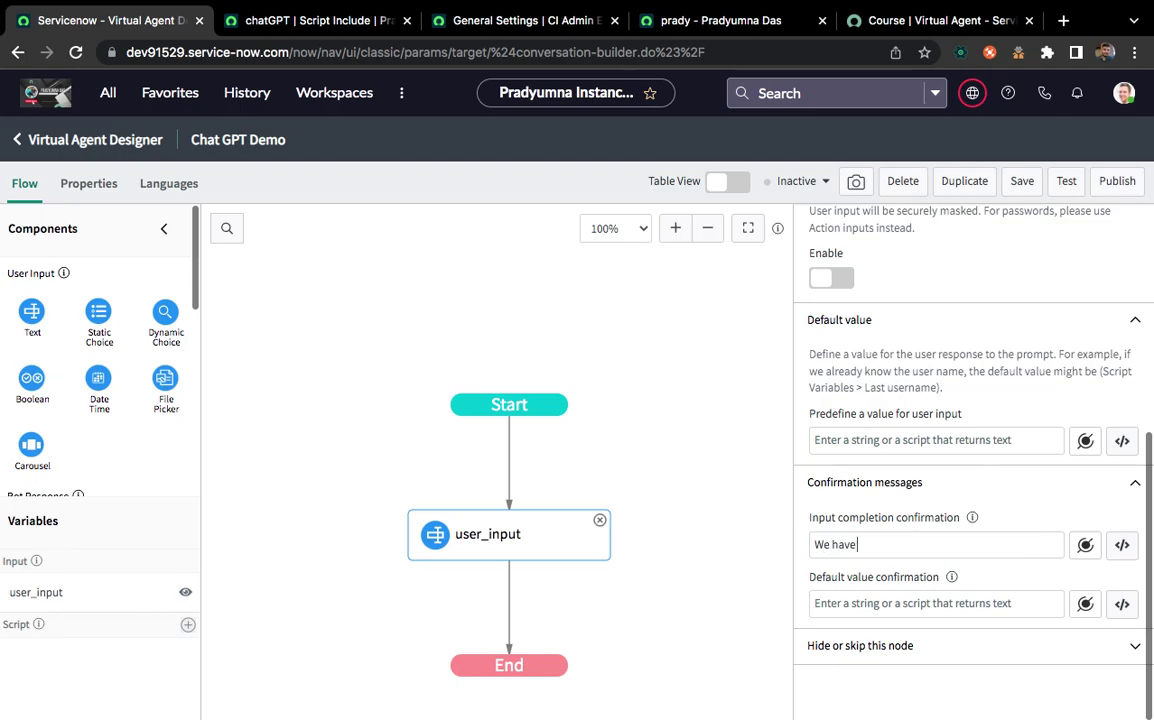
pyautogui.write(' received your input')
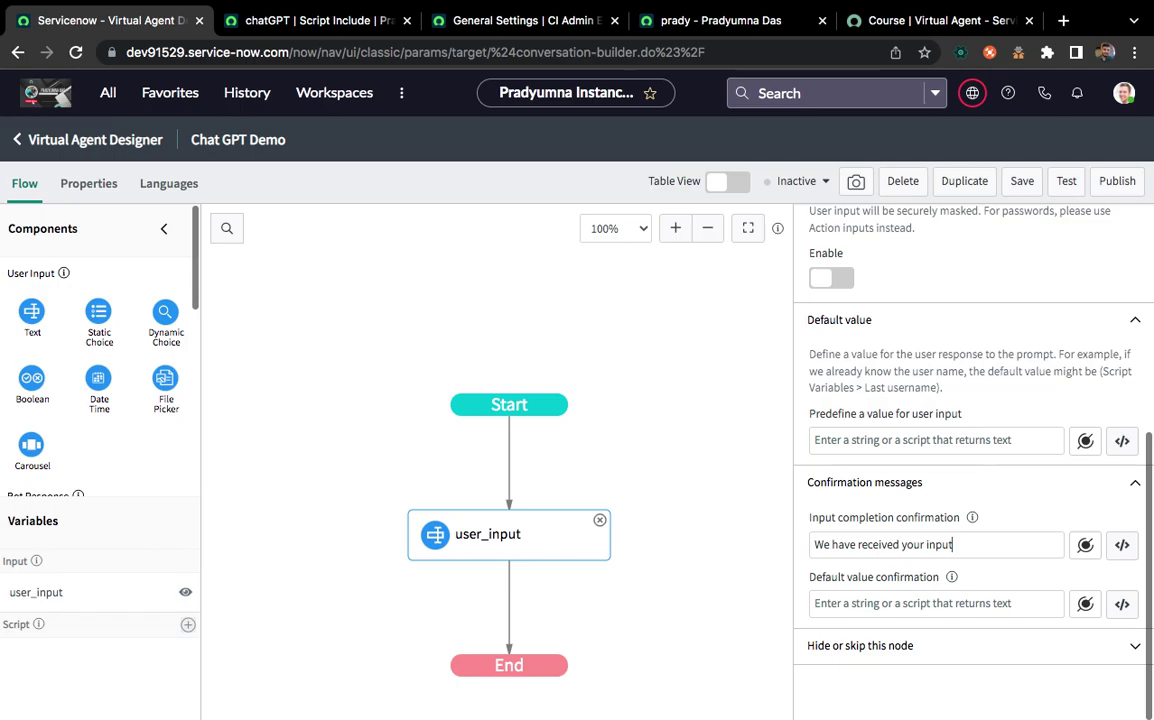
pyautogui.write('. Please wait few sec')
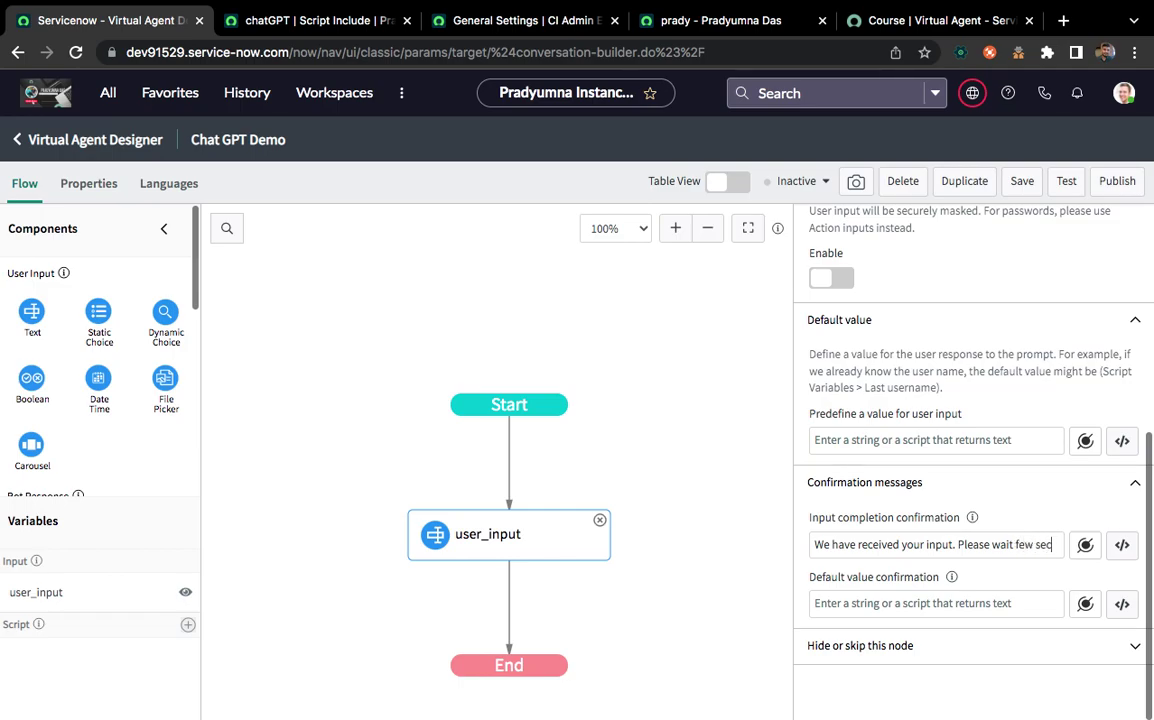
pyautogui.write('...')
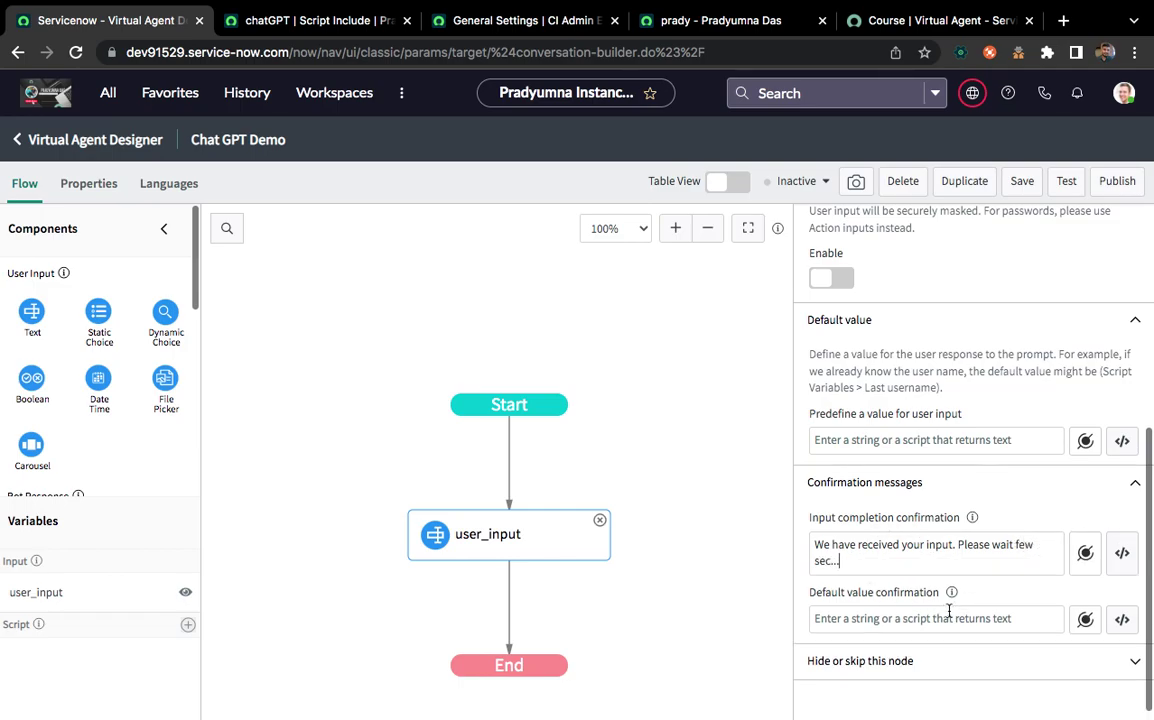
pyautogui.scroll(-1, 902, 545)
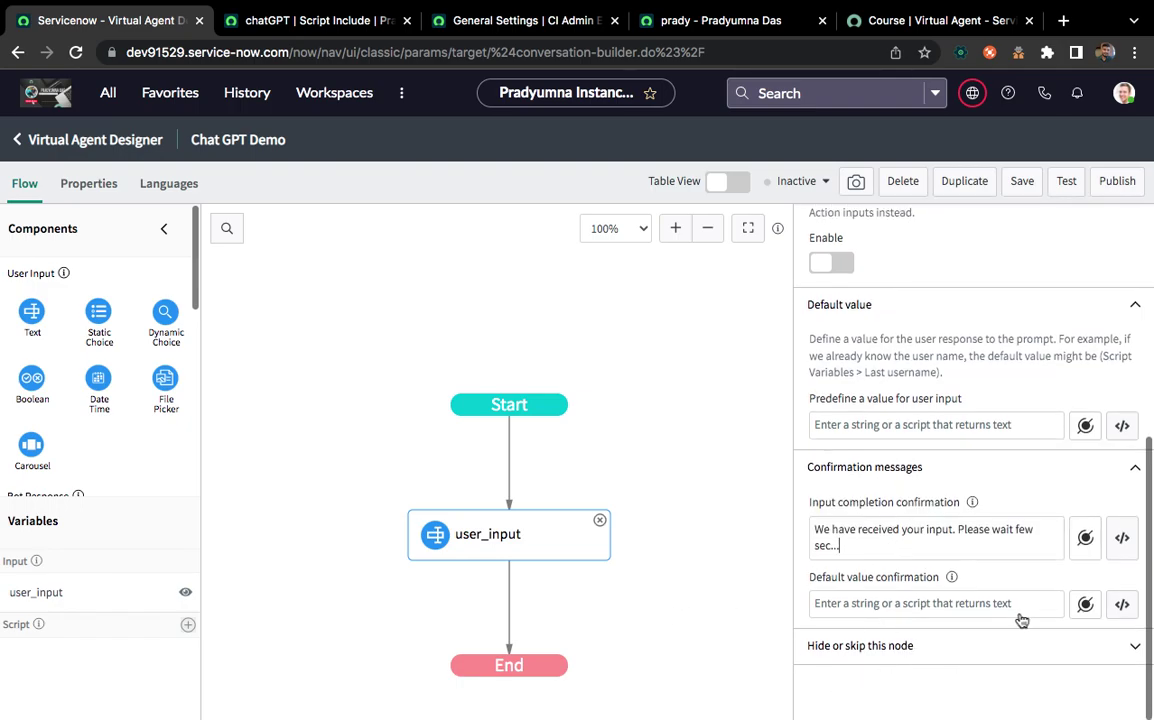
pyautogui.scroll(10, 840, 308)
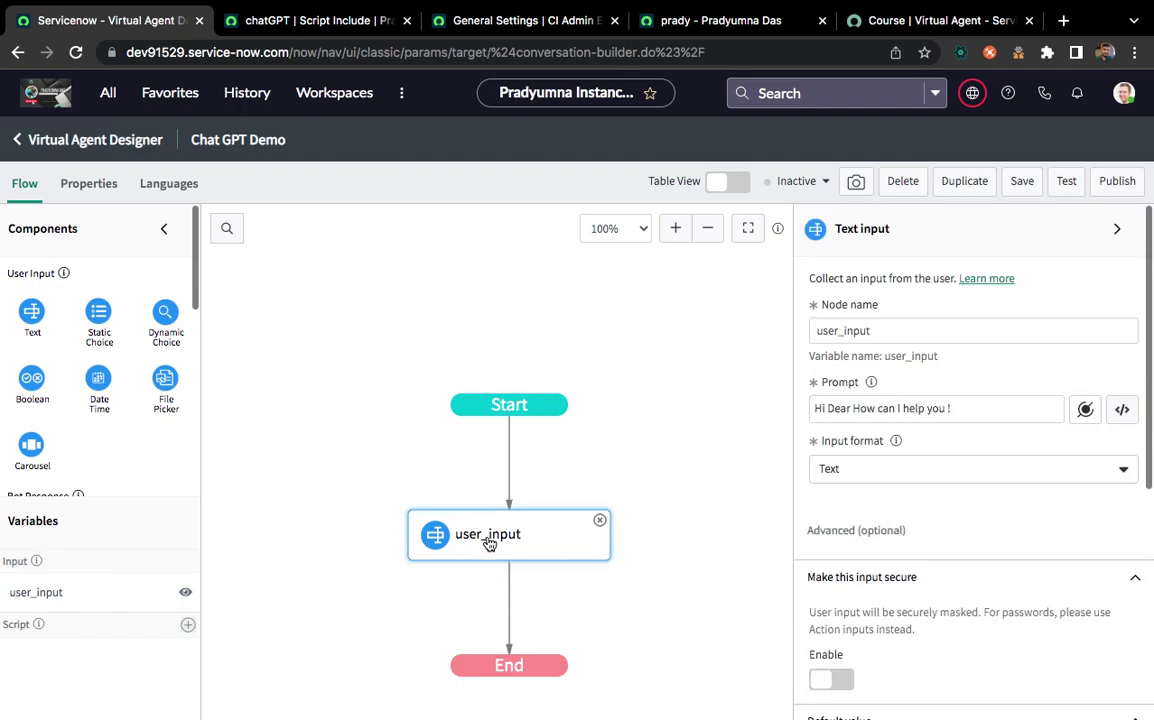
# Add a Script Action utility to the flow between the user_input node and End
pyautogui.scroll(-2, 67, 399)
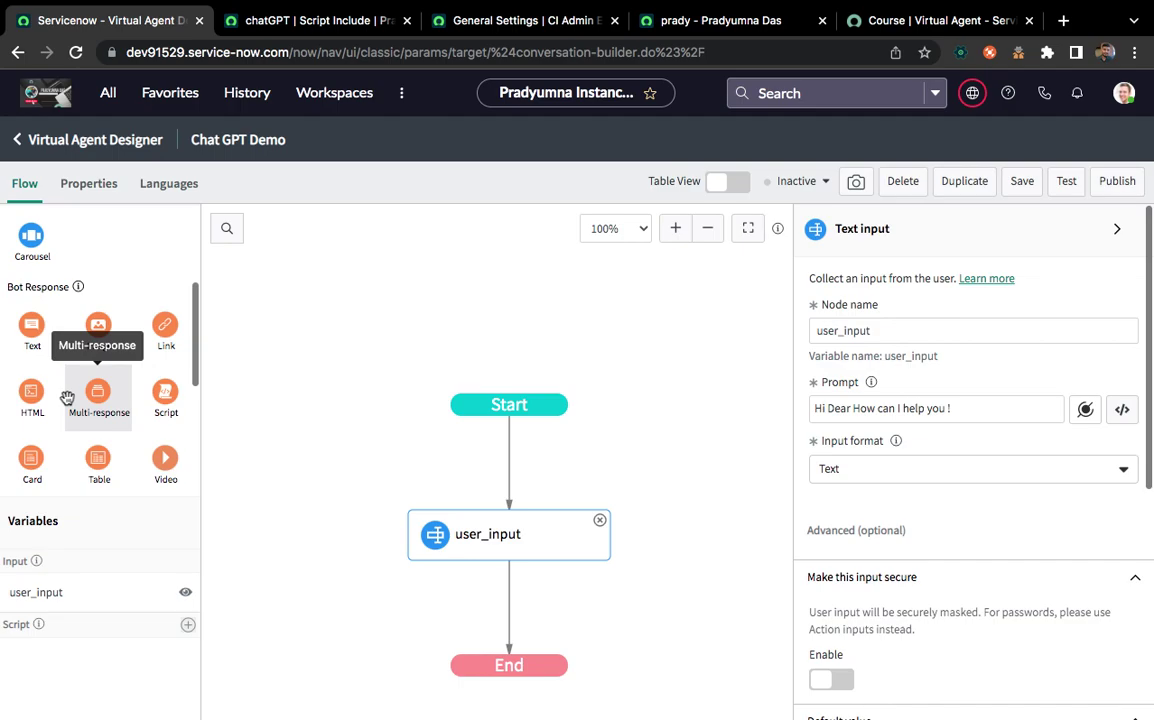
pyautogui.scroll(-3, 67, 396)
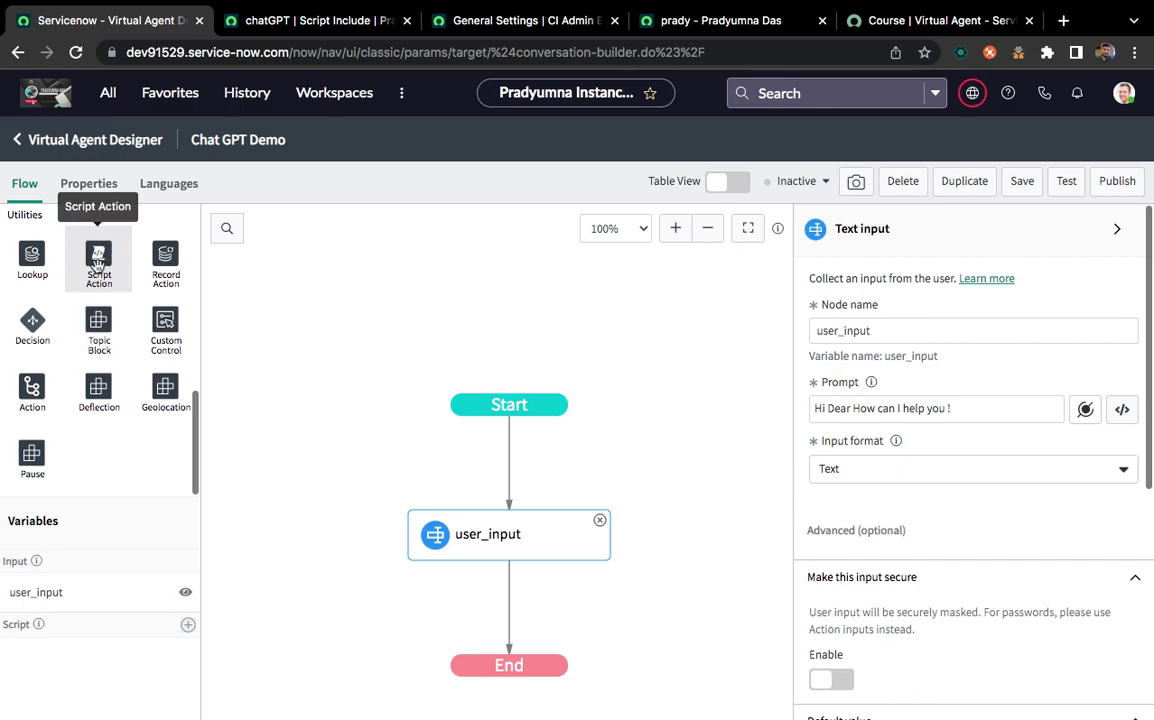
pyautogui.moveTo(97, 258); pyautogui.dragTo(505, 615)
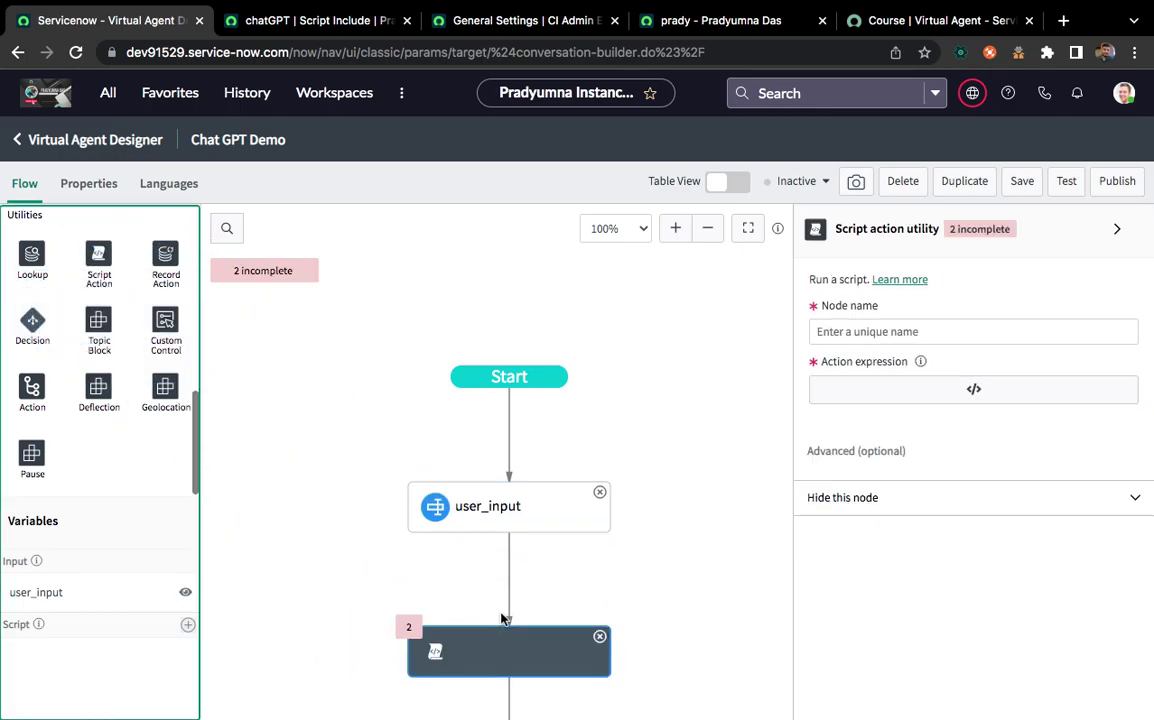
pyautogui.scroll(-3, 515, 545)
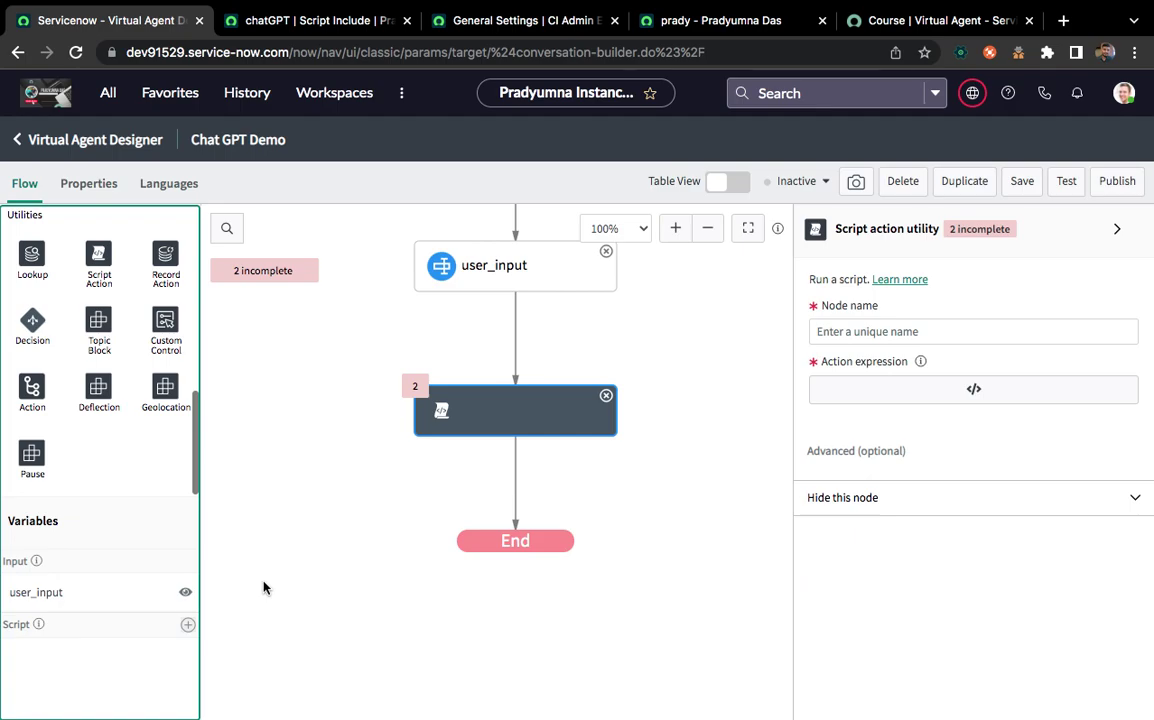
# Create a script variable named chatgpt_Output with an empty default value and save it
pyautogui.scroll(5, 152, 340)
pyautogui.scroll(1, 152, 380)
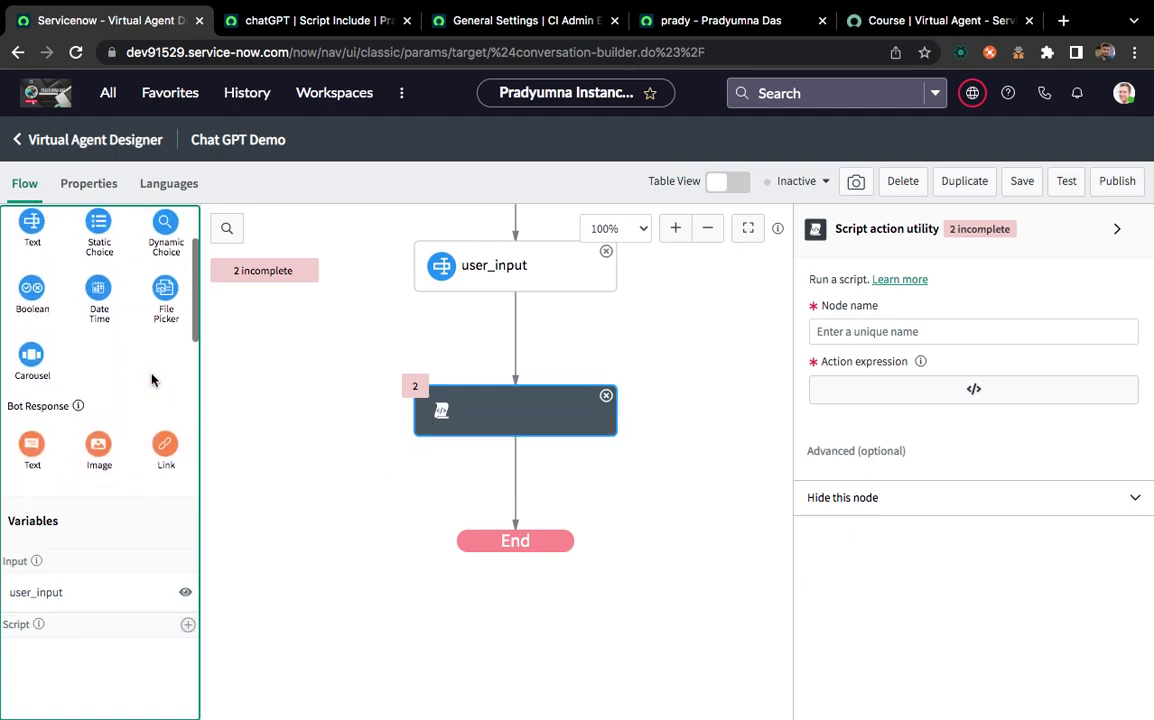
pyautogui.scroll(-4, 152, 380)
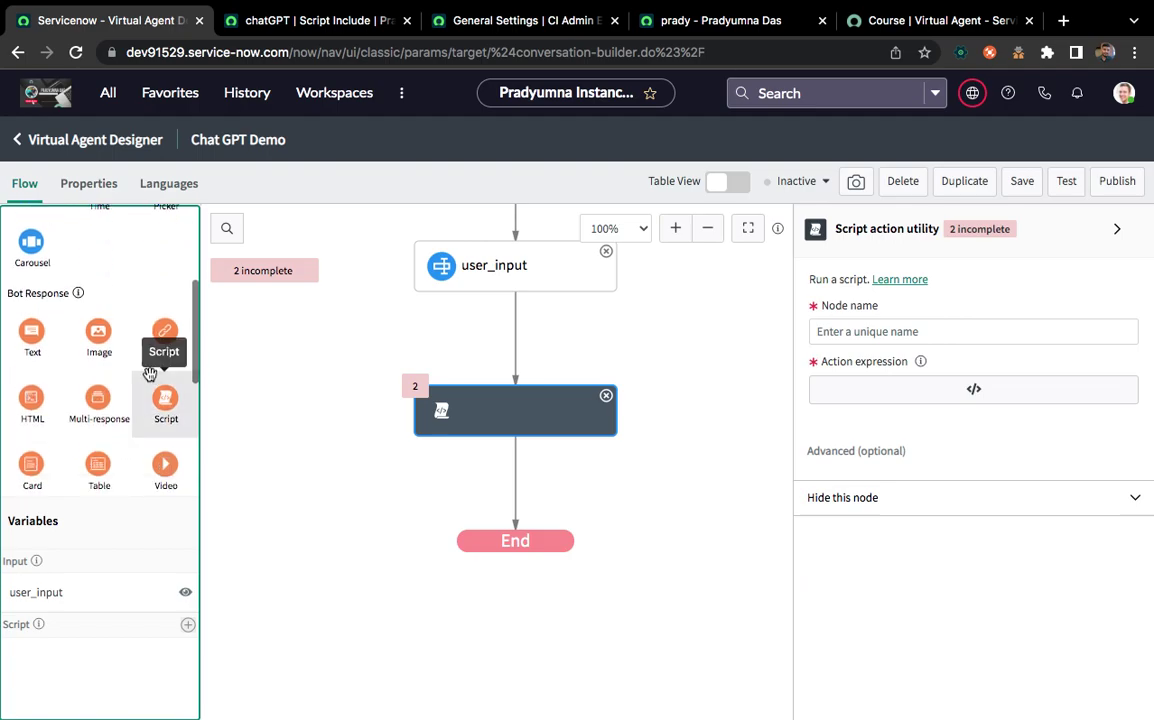
pyautogui.click(187, 626)
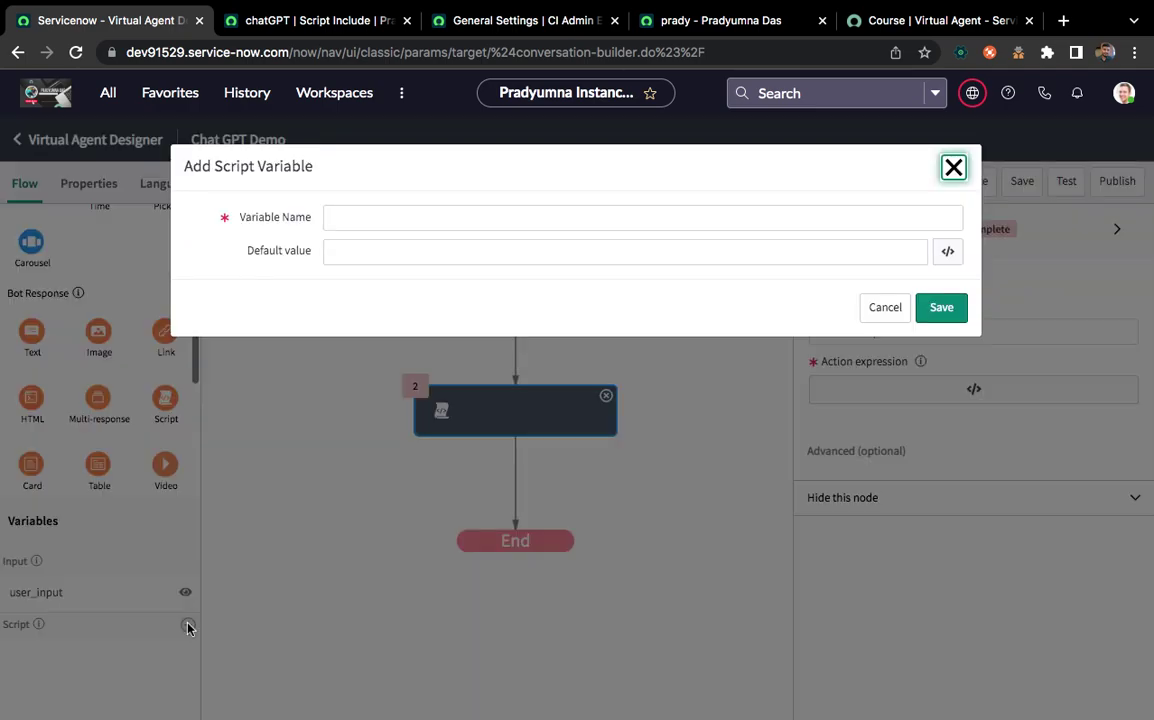
pyautogui.click(346, 213)
pyautogui.write('Output')
pyautogui.press('Home')
pyautogui.write('chatgpt_')
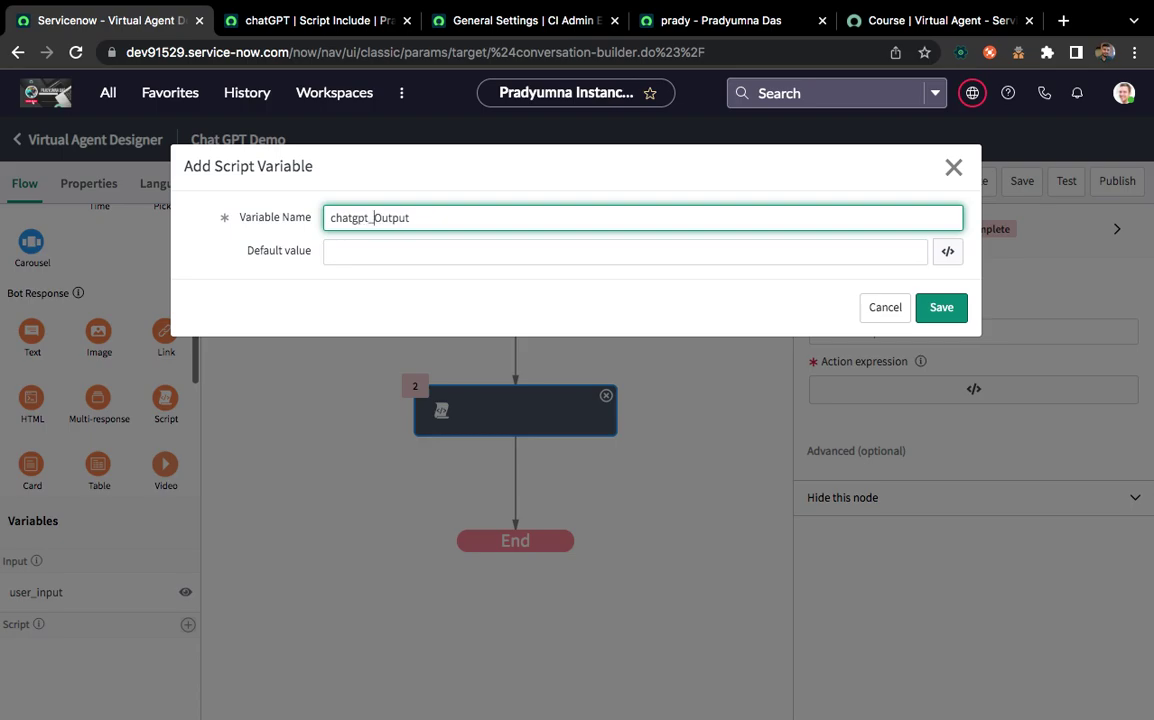
pyautogui.click(398, 252)
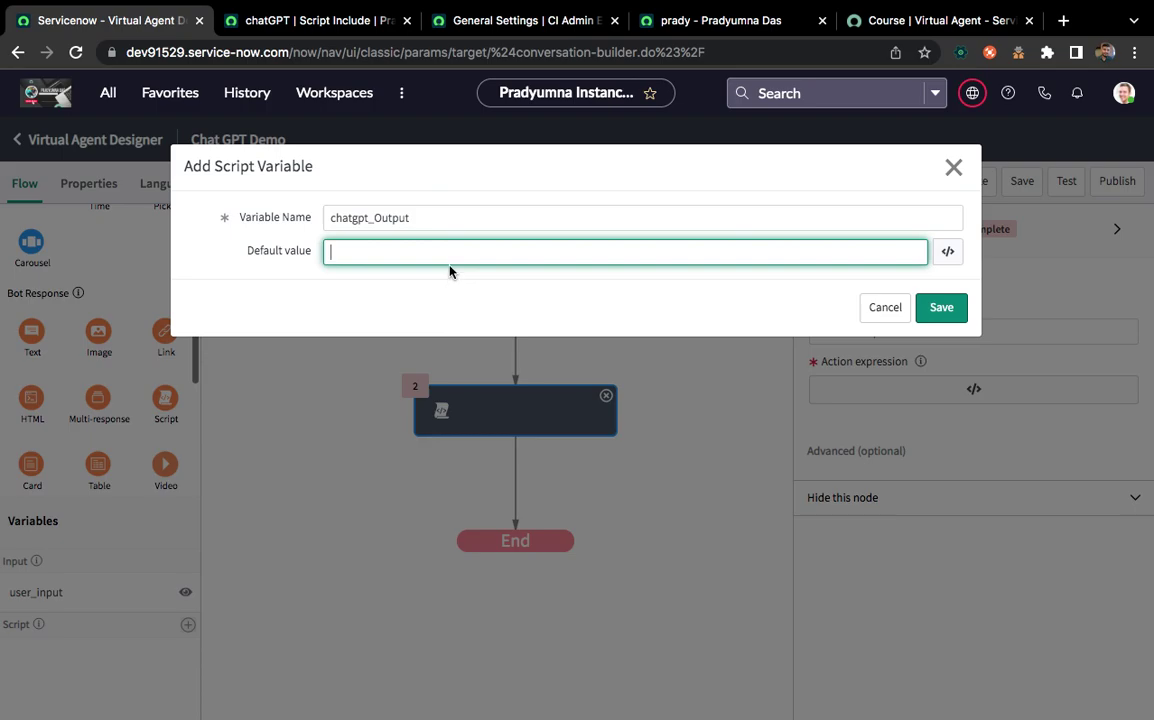
pyautogui.click(940, 309)
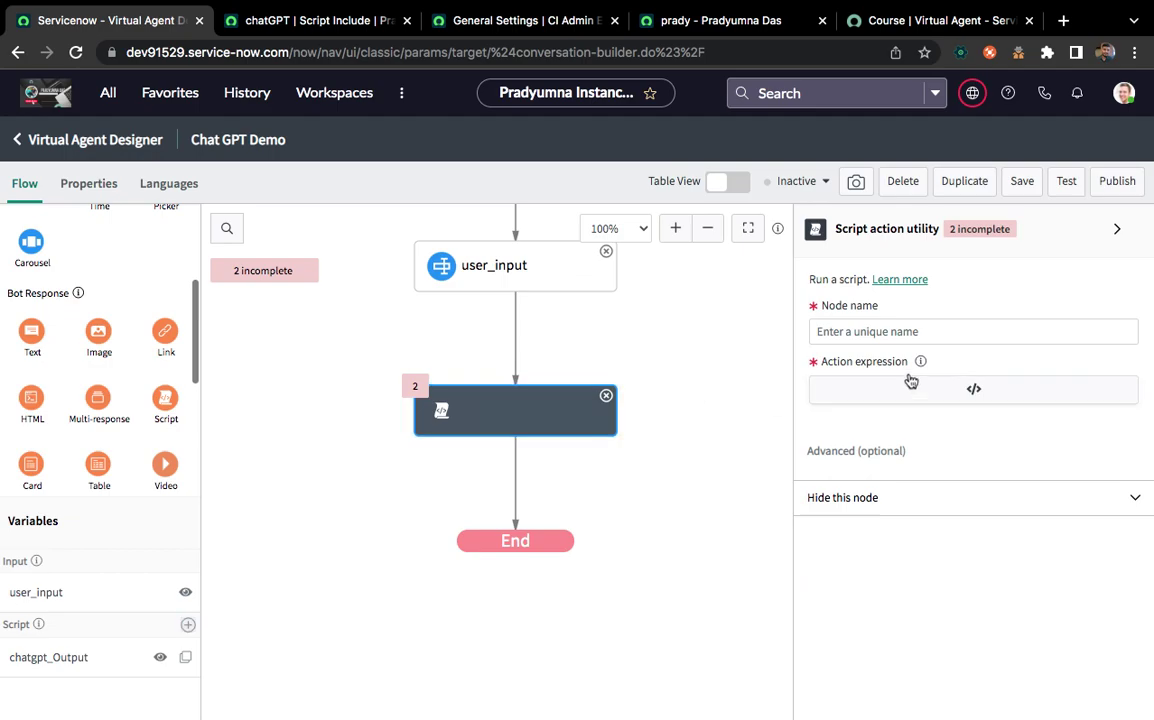
# Name the script action node process_data
pyautogui.click(884, 324)
pyautogui.write('pro')
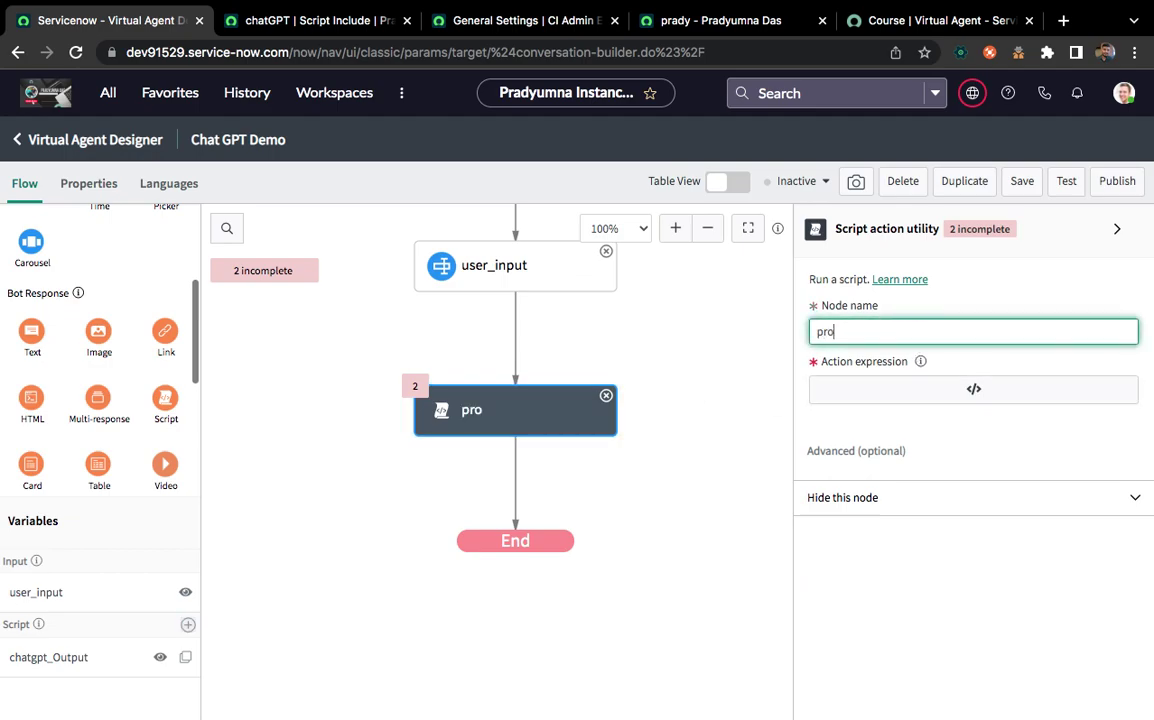
pyautogui.write('cess_data')
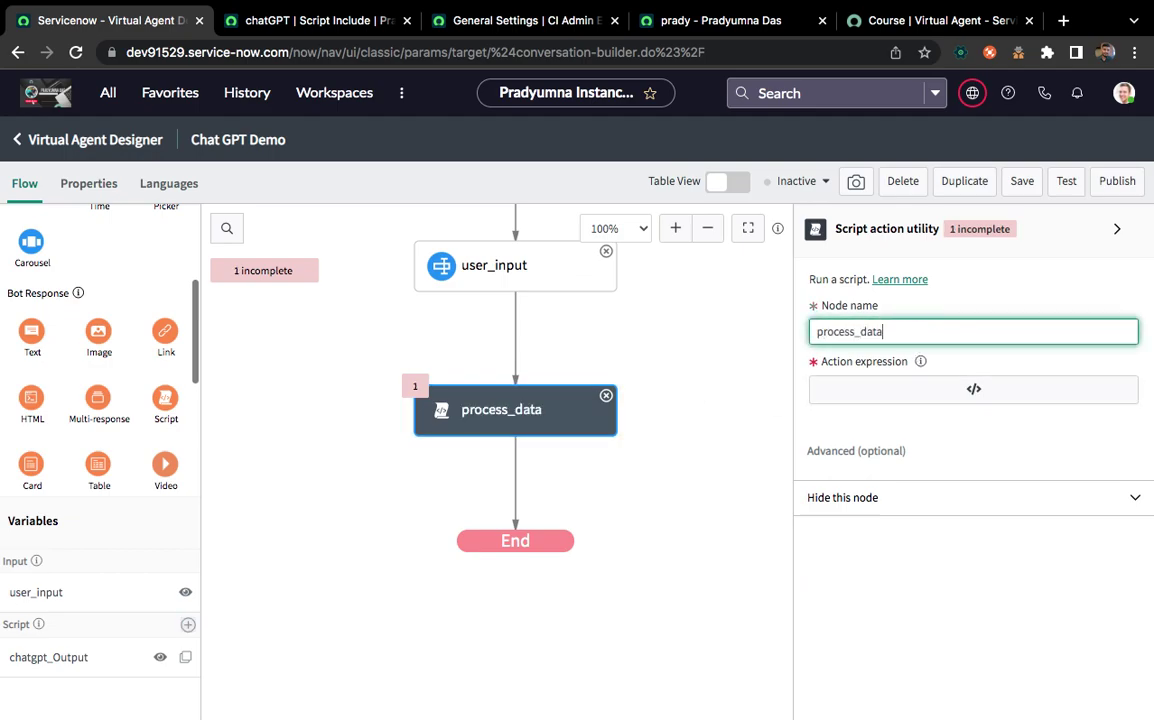
pyautogui.click(932, 272)
# In the process_data node's action expression, start a line below the comment that assigns to vaVars.chatgpt_Output
pyautogui.click(901, 391)
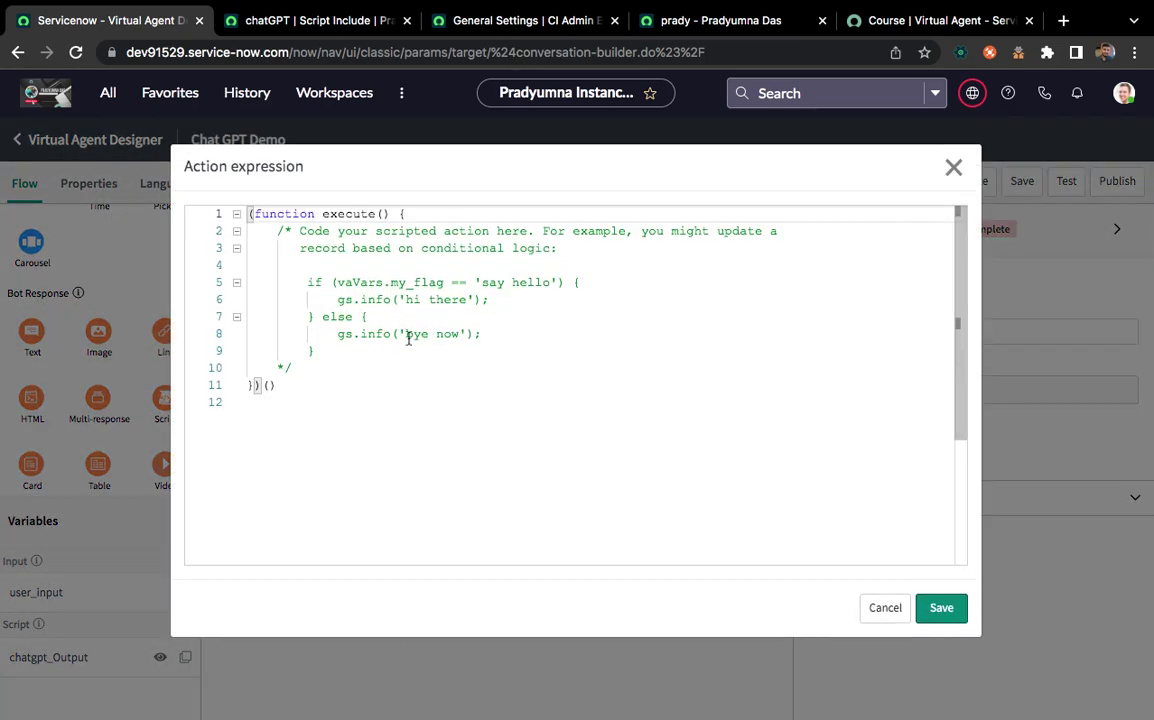
pyautogui.click(343, 368)
pyautogui.press('Return')
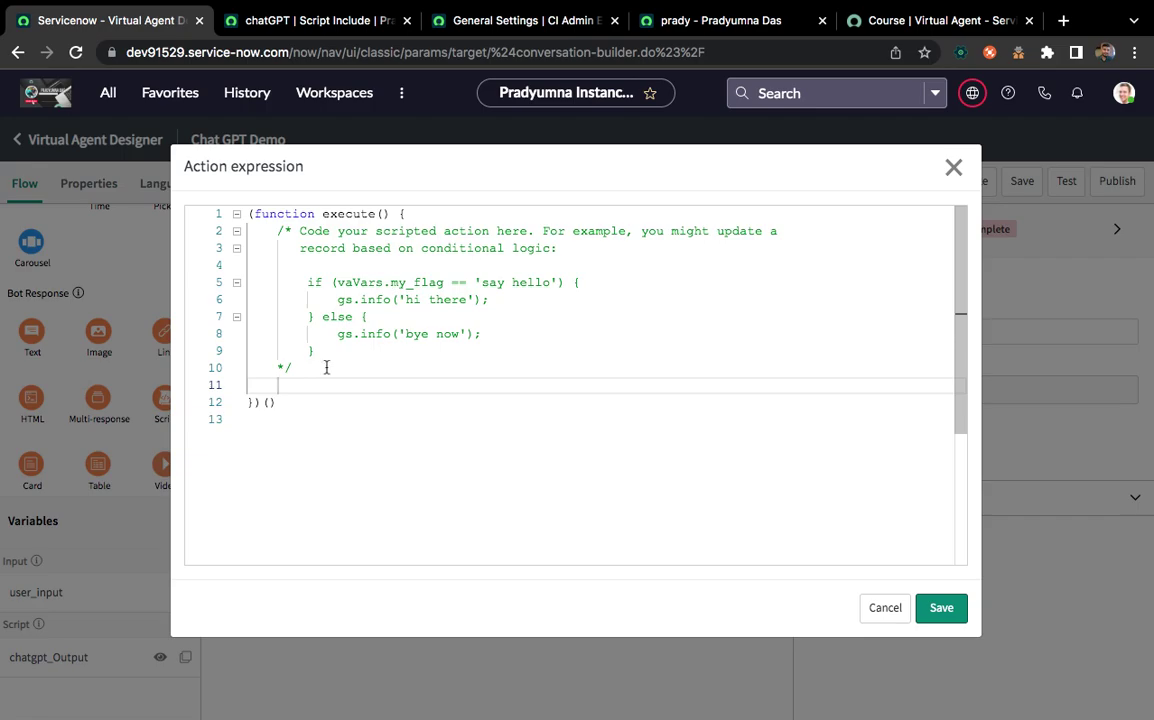
pyautogui.doubleClick(360, 282)
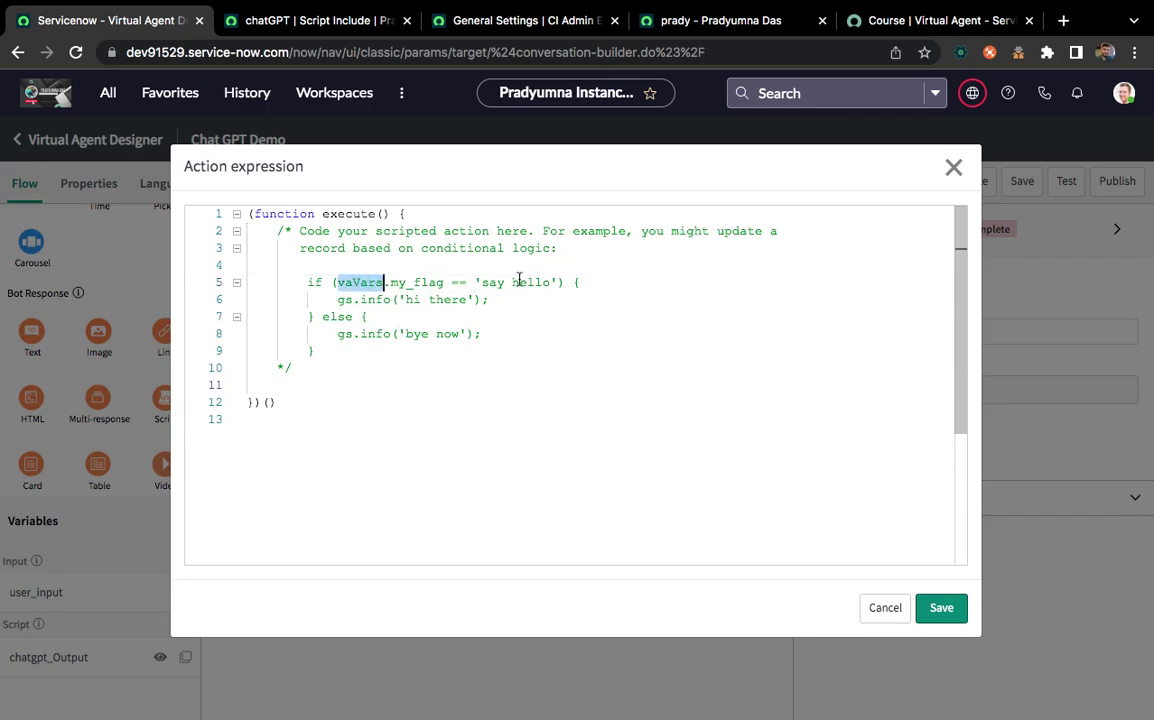
pyautogui.click(316, 392)
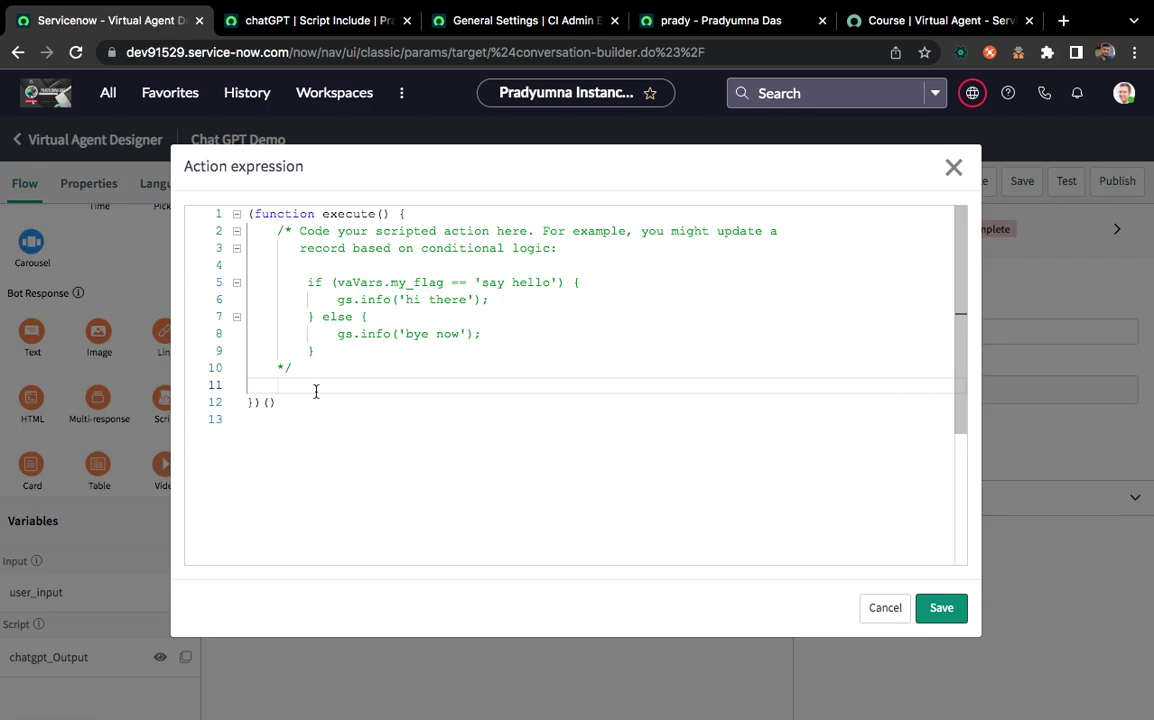
pyautogui.write('va')
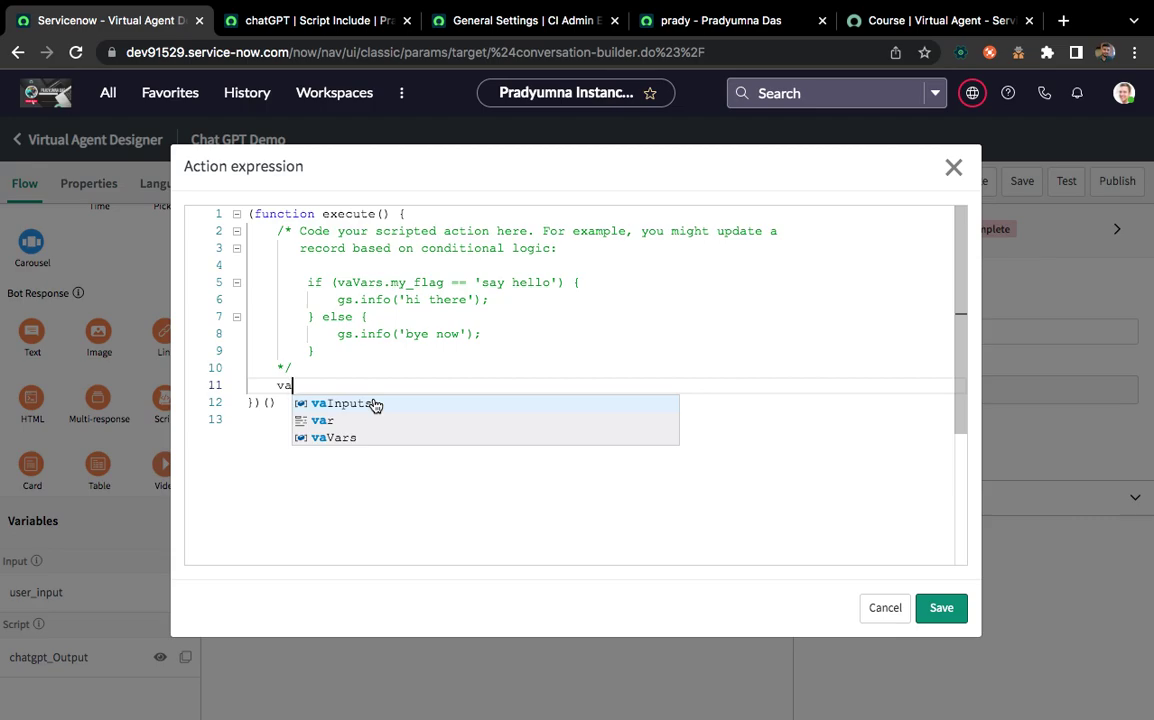
pyautogui.click(336, 438)
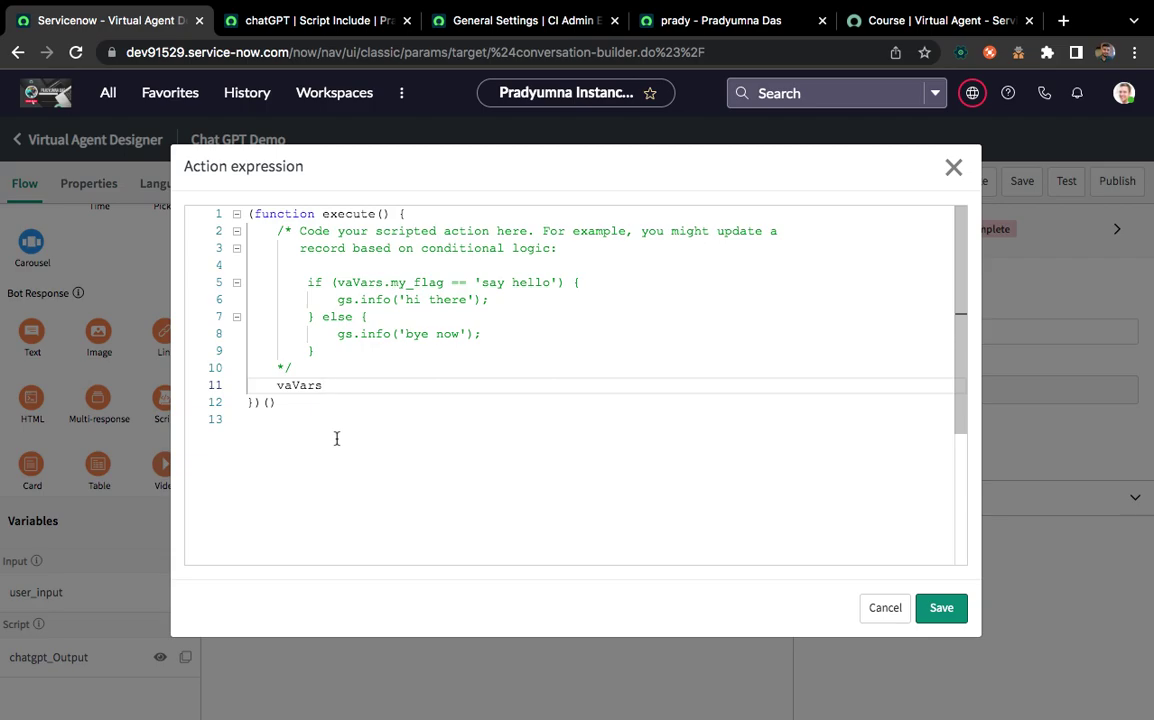
pyautogui.write('.')
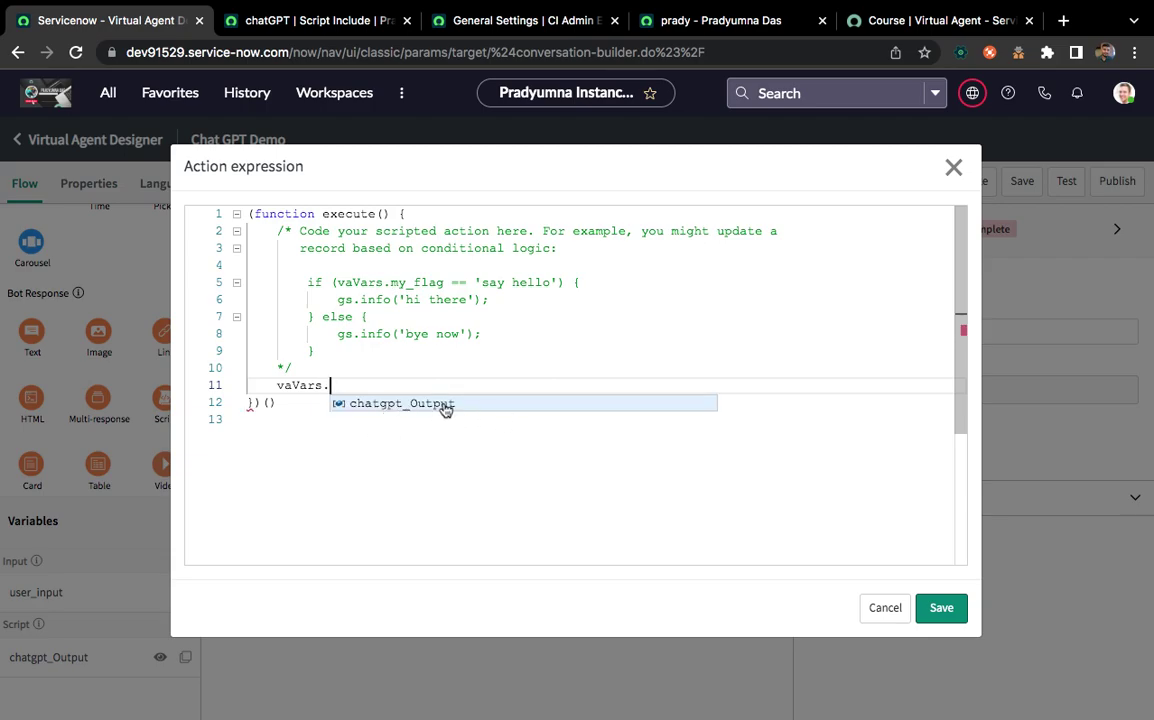
pyautogui.click(445, 404)
pyautogui.write('=')
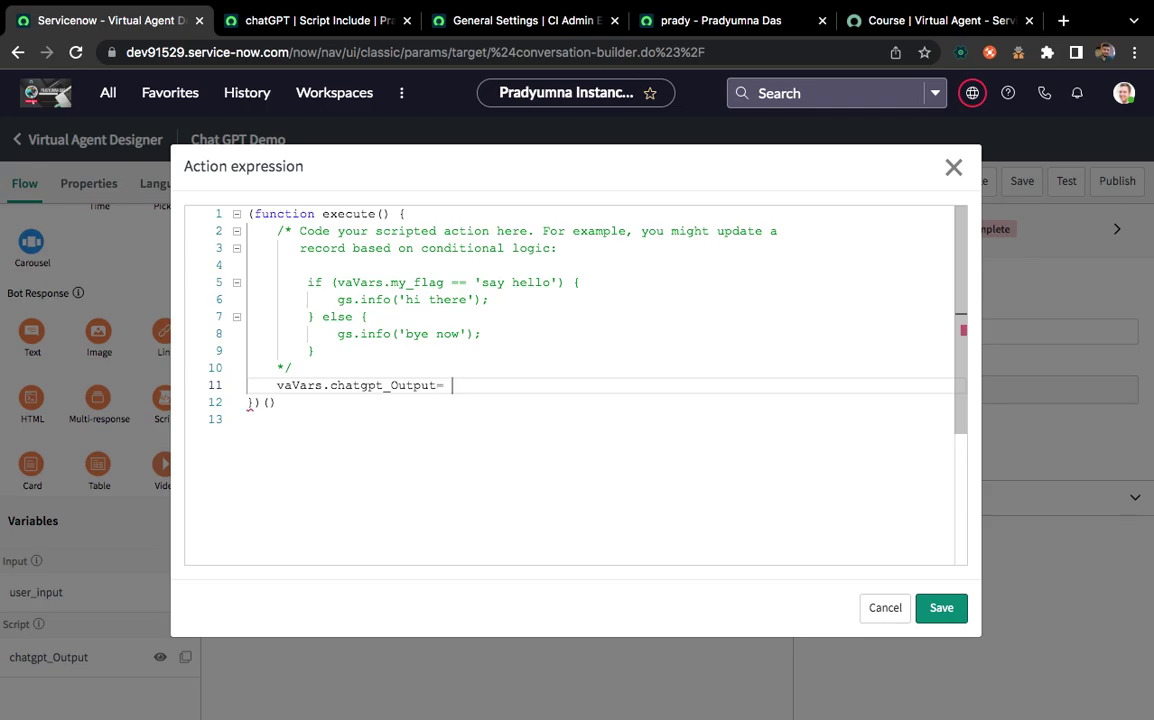
# Examine the chatGPT script include's API name, the getResponse function's text parameter and how its output is built
pyautogui.click(245, 18)
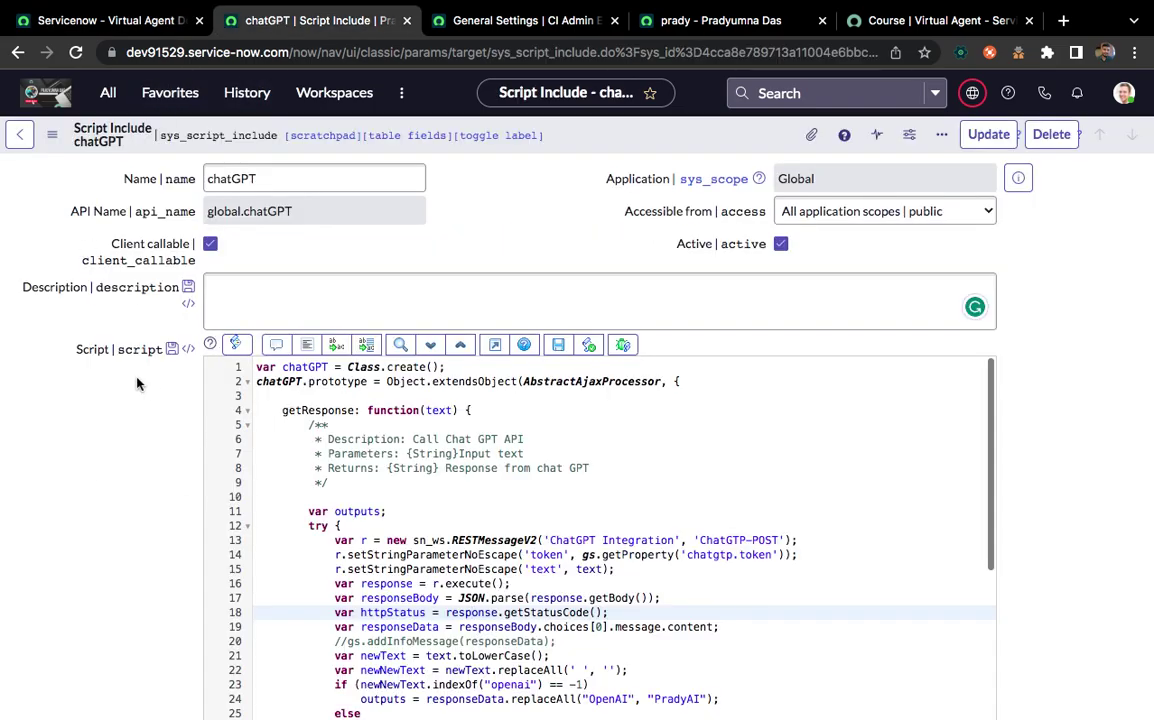
pyautogui.doubleClick(305, 222)
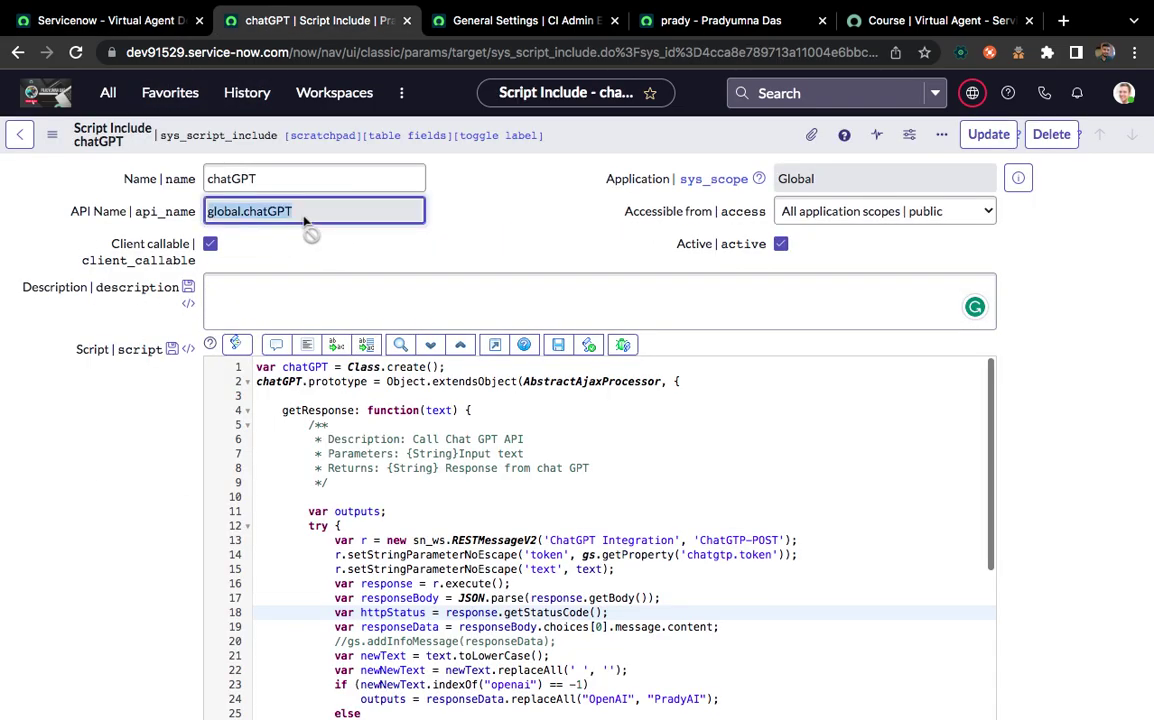
pyautogui.click(494, 344)
pyautogui.doubleClick(100, 193)
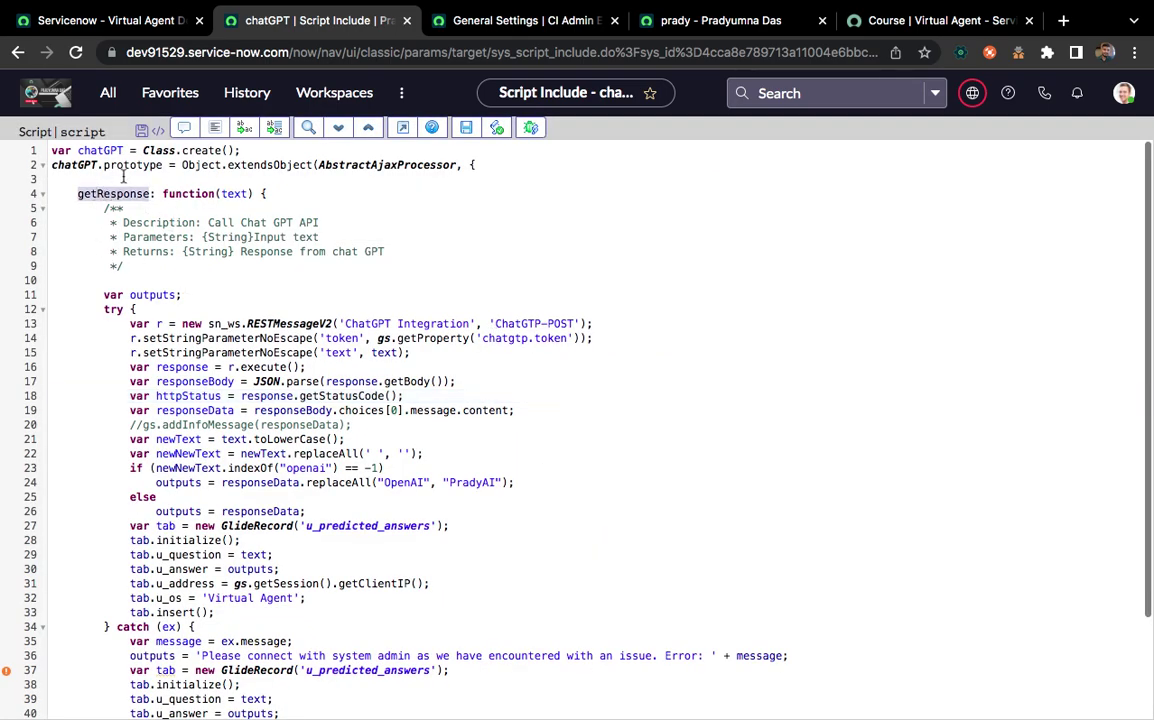
pyautogui.doubleClick(234, 194)
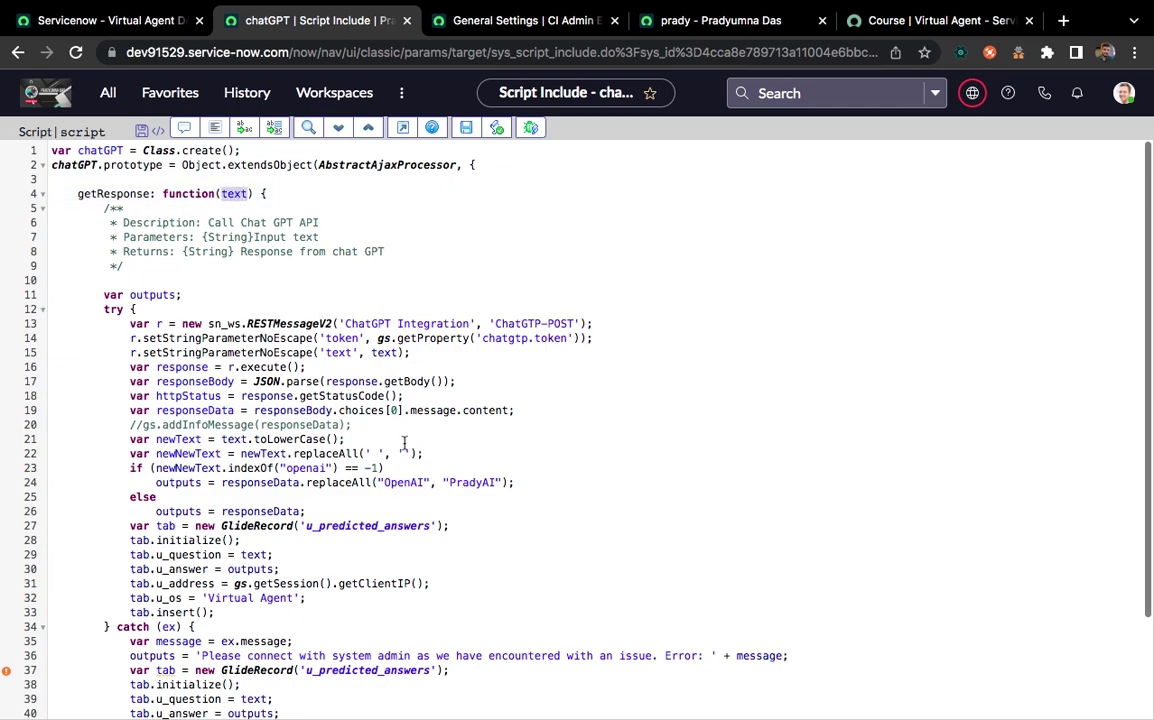
pyautogui.scroll(-3, 351, 462)
pyautogui.click(175, 665)
pyautogui.doubleClick(175, 665)
pyautogui.scroll(3, 189, 477)
pyautogui.doubleClick(260, 511)
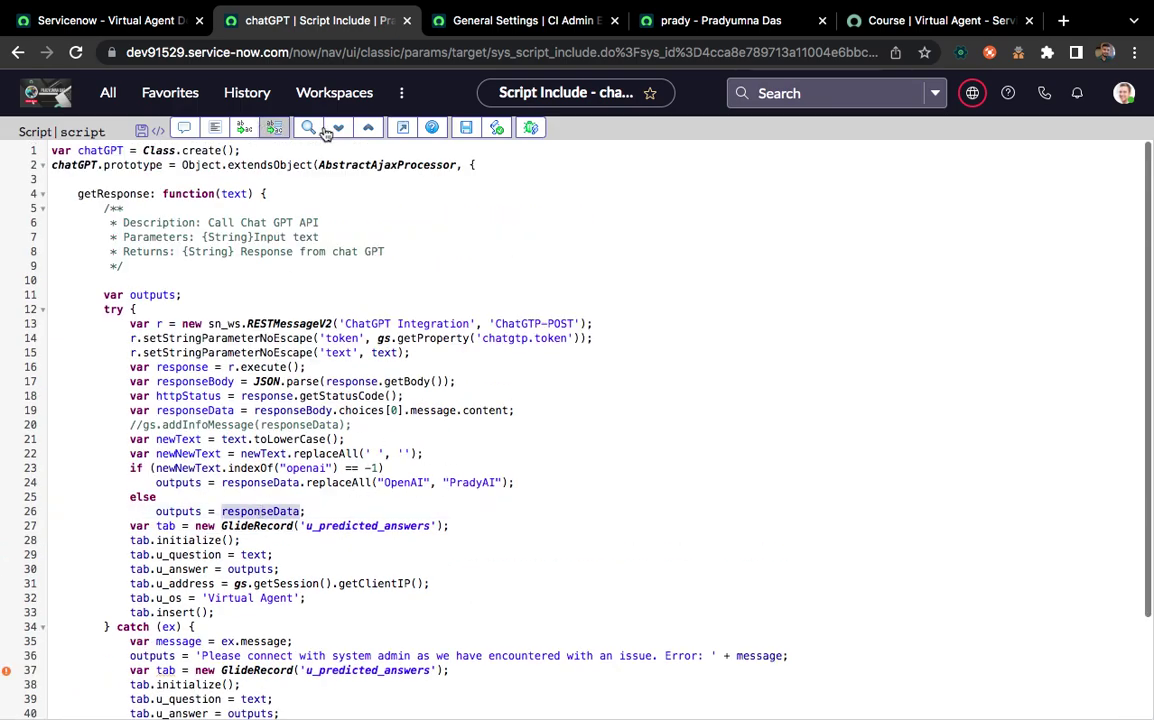
pyautogui.click(366, 125)
# Copy the script include's API name and assign new global.chatGPT() to vaVars.chatgpt_Output in the action expression
pyautogui.doubleClick(325, 227)
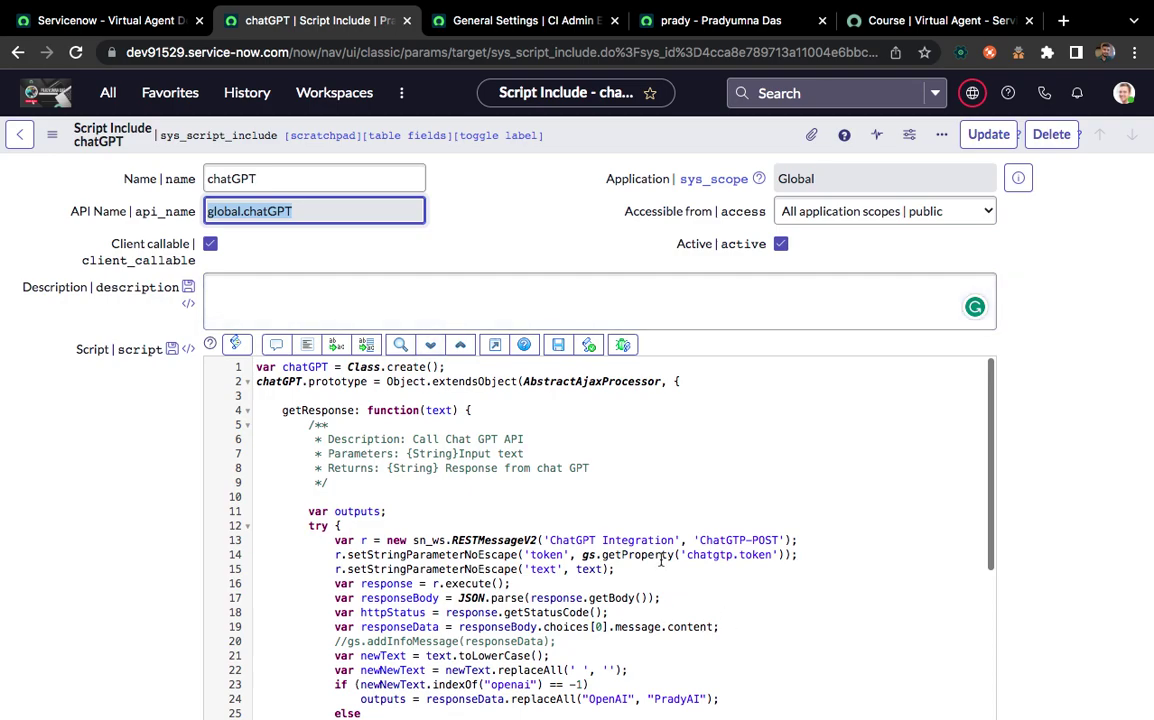
pyautogui.click(115, 22)
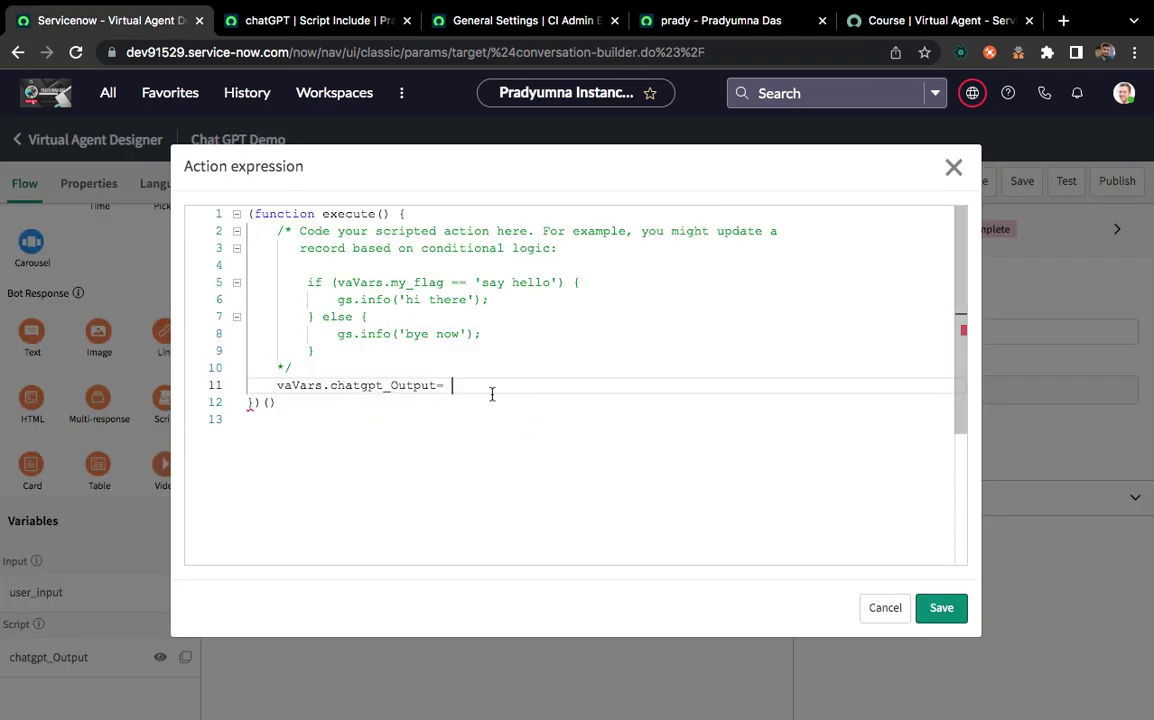
pyautogui.write('new global.chatGPT')
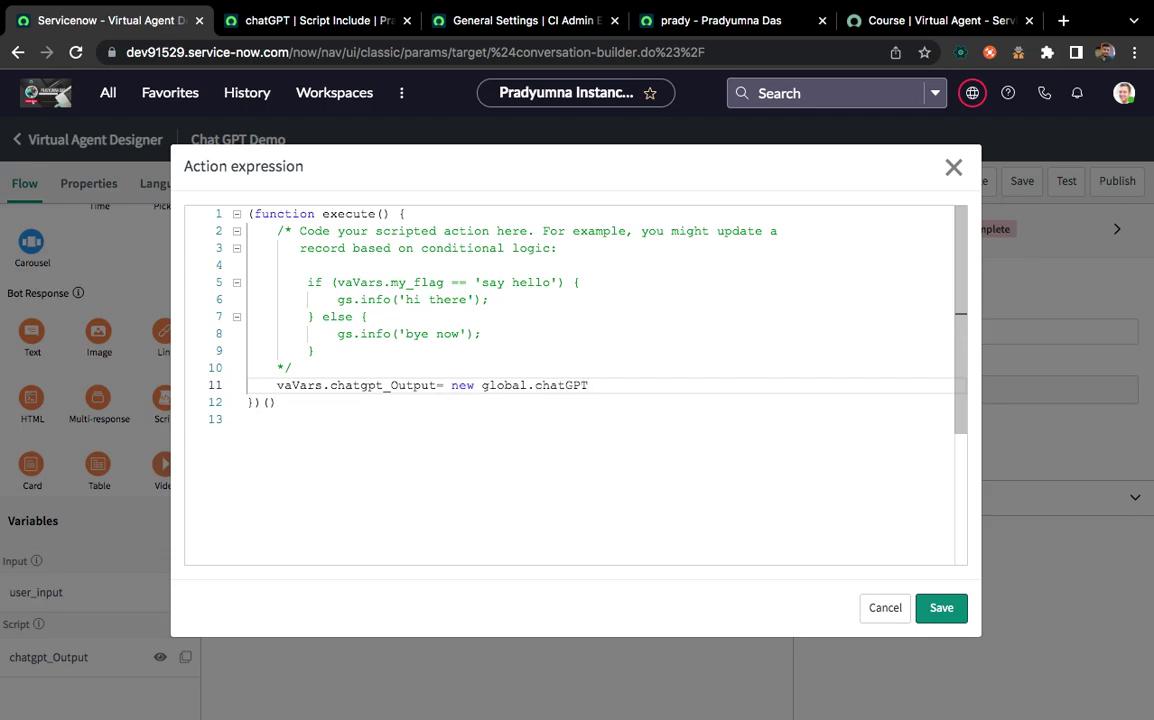
pyautogui.write('();')
# Copy the getResponse function name from the script include and append .getResponse() to the global.chatGPT() call
pyautogui.click(300, 20)
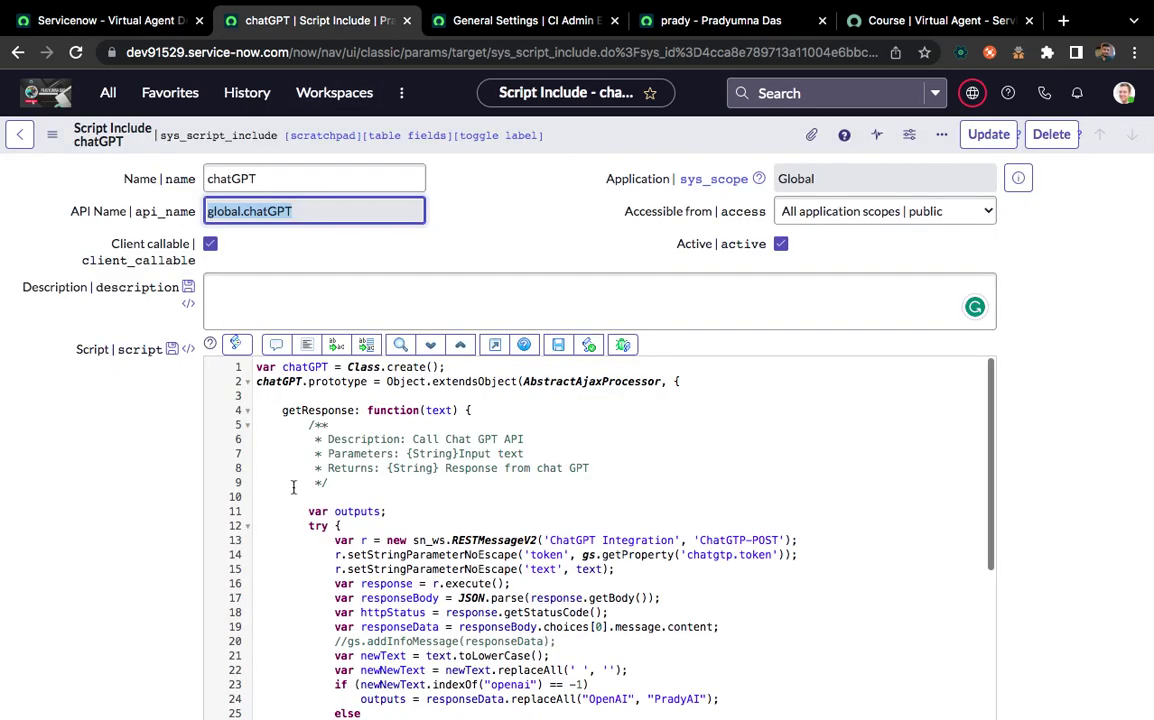
pyautogui.doubleClick(318, 410)
pyautogui.hotkey('ctrl', 'c')
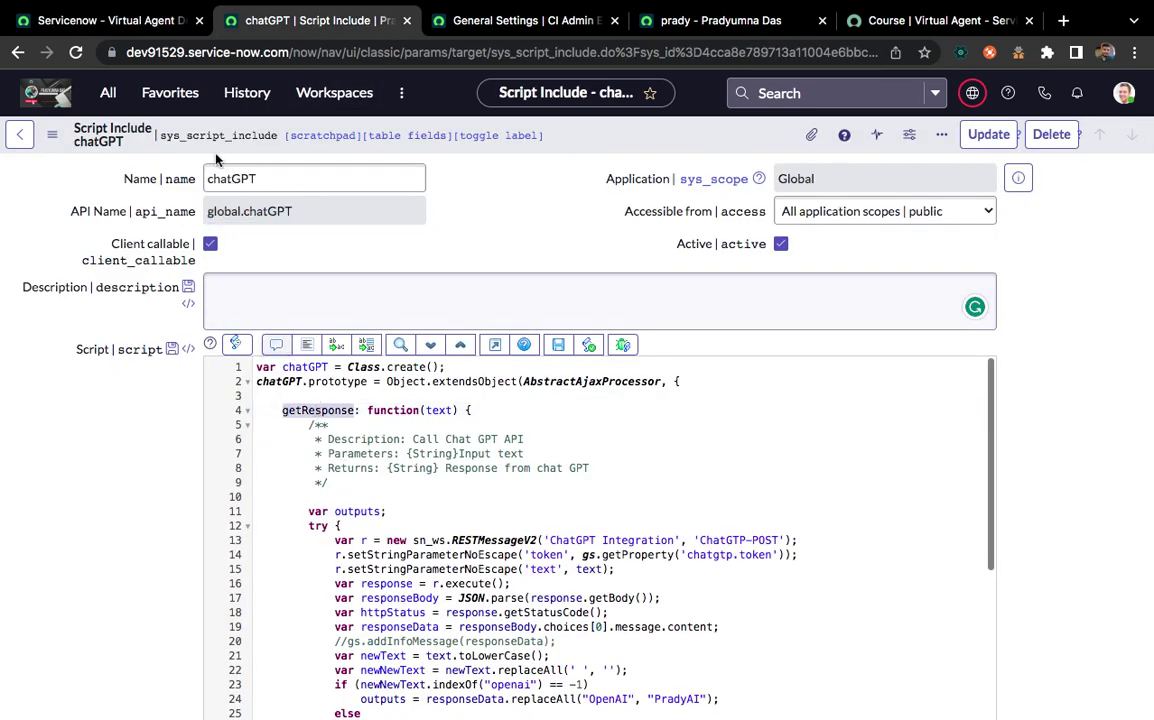
pyautogui.click(116, 18)
pyautogui.write('.')
pyautogui.hotkey('ctrl', 'v')
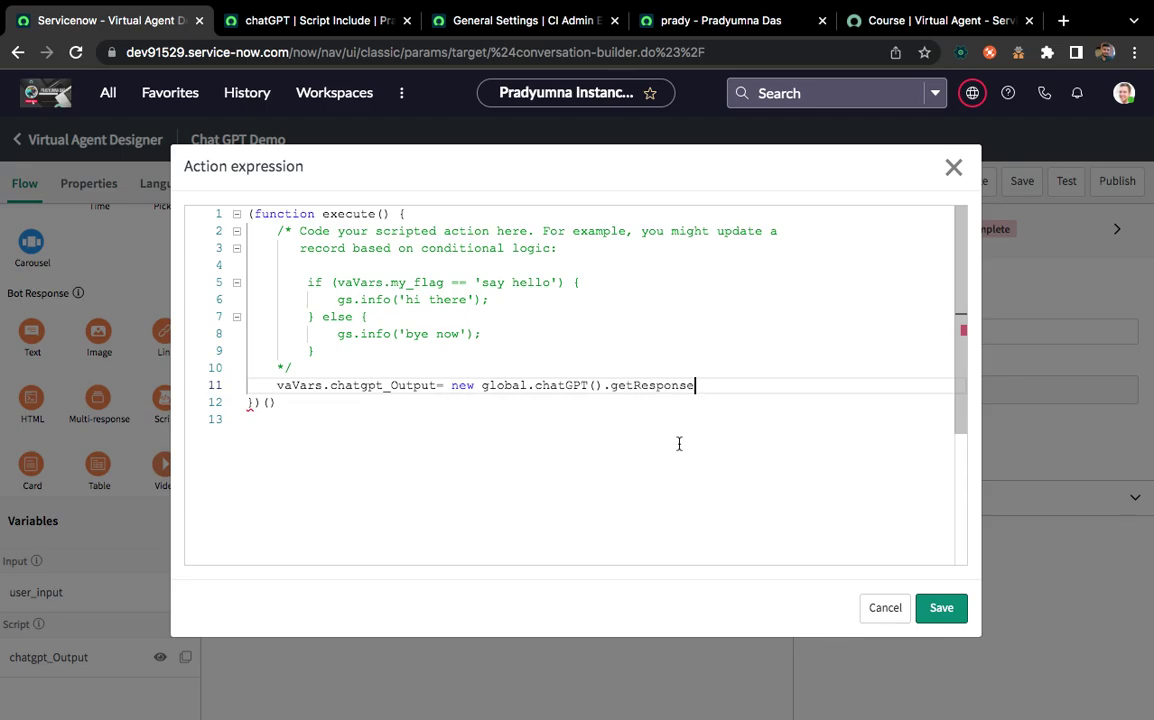
pyautogui.write('();')
pyautogui.press('Left')
pyautogui.press('Left')
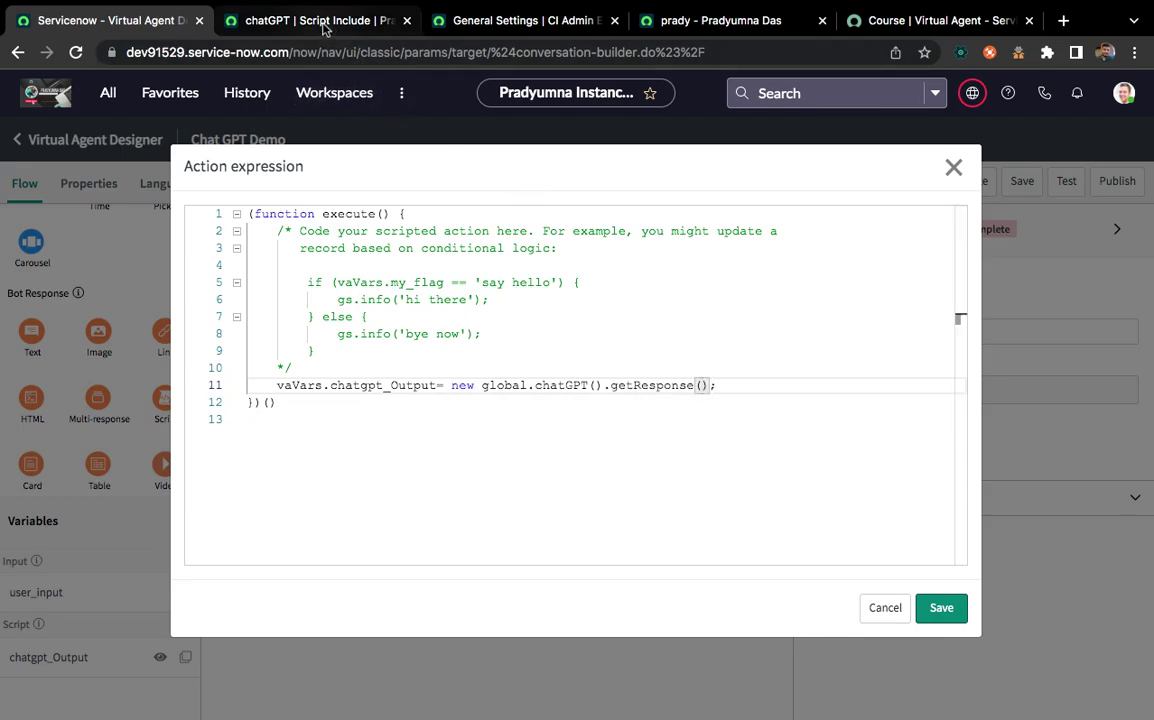
# Pass vaInputs.user_input.getValue() as the getResponse argument and save the action expression
pyautogui.hotkey('ctrl', 'Tab')
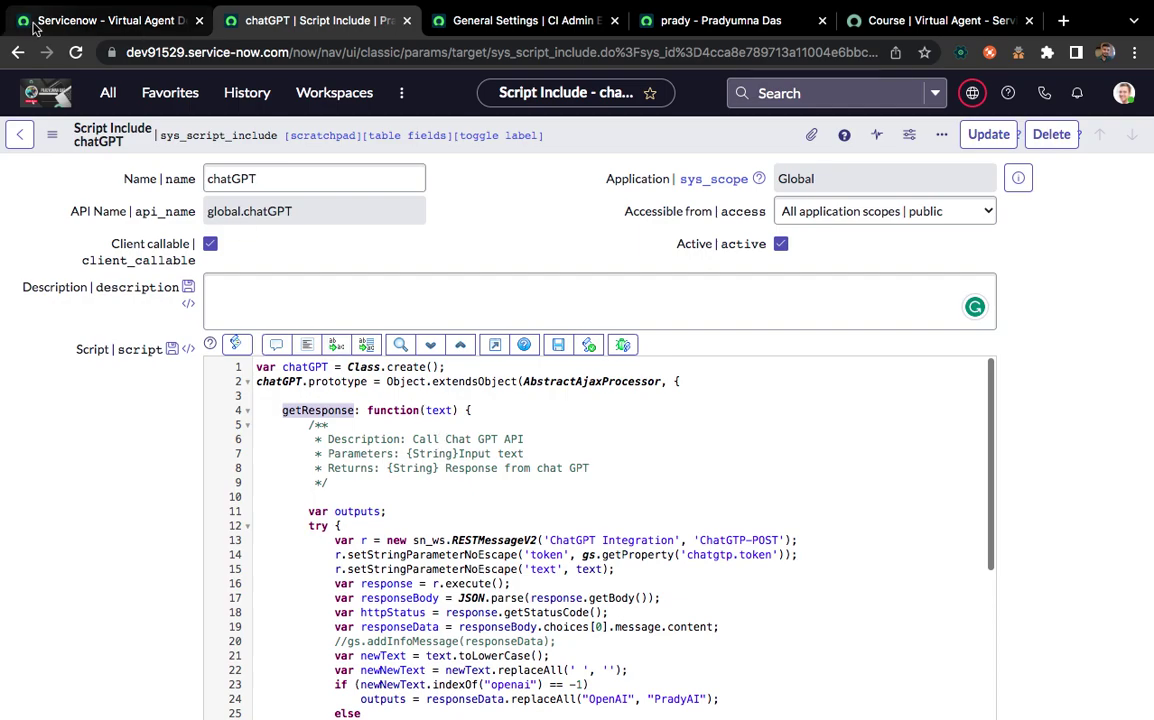
pyautogui.click(105, 20)
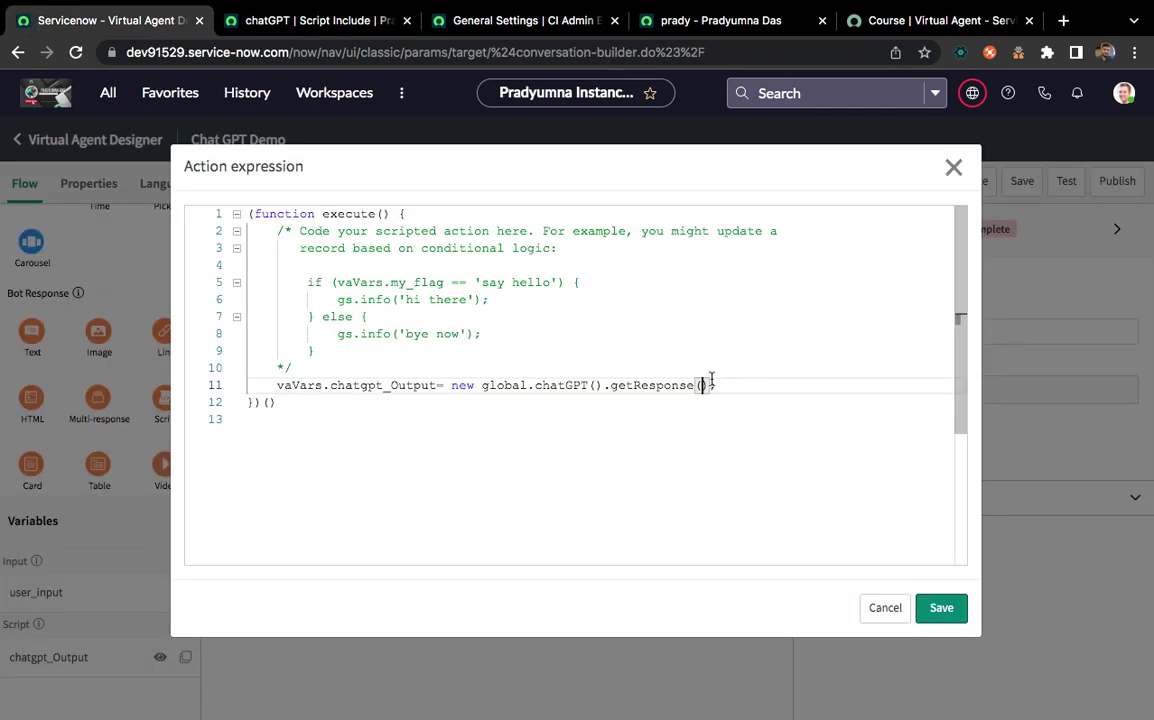
pyautogui.write('var')
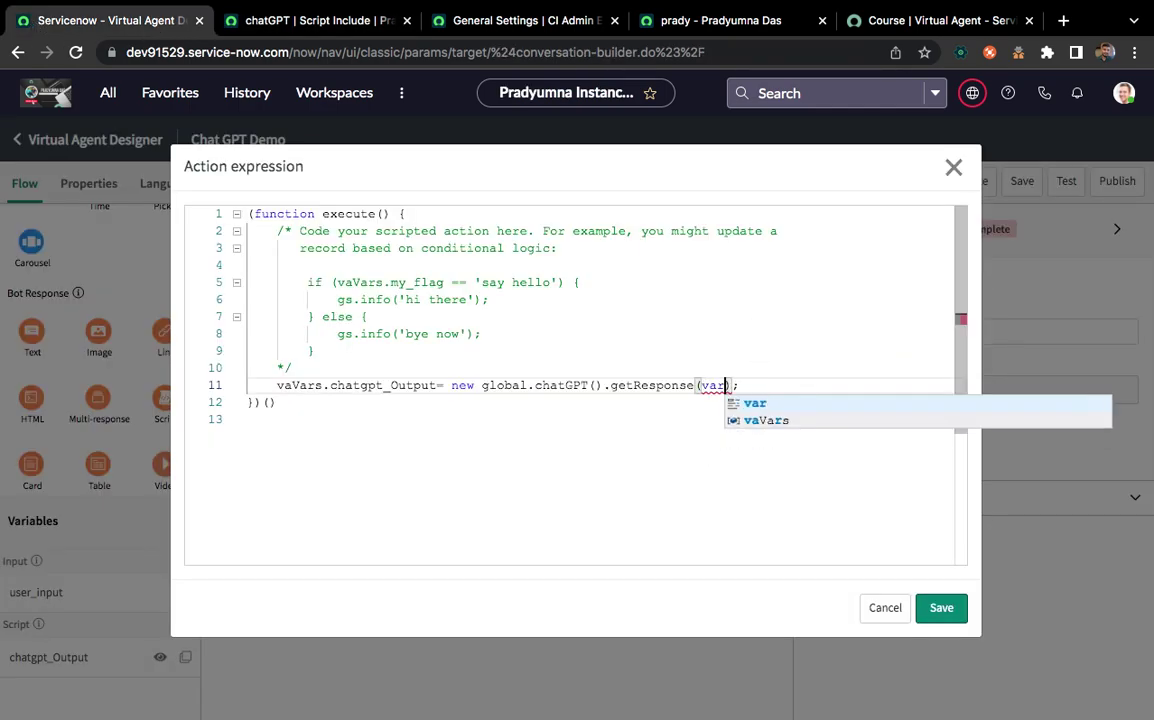
pyautogui.press('BackSpace')
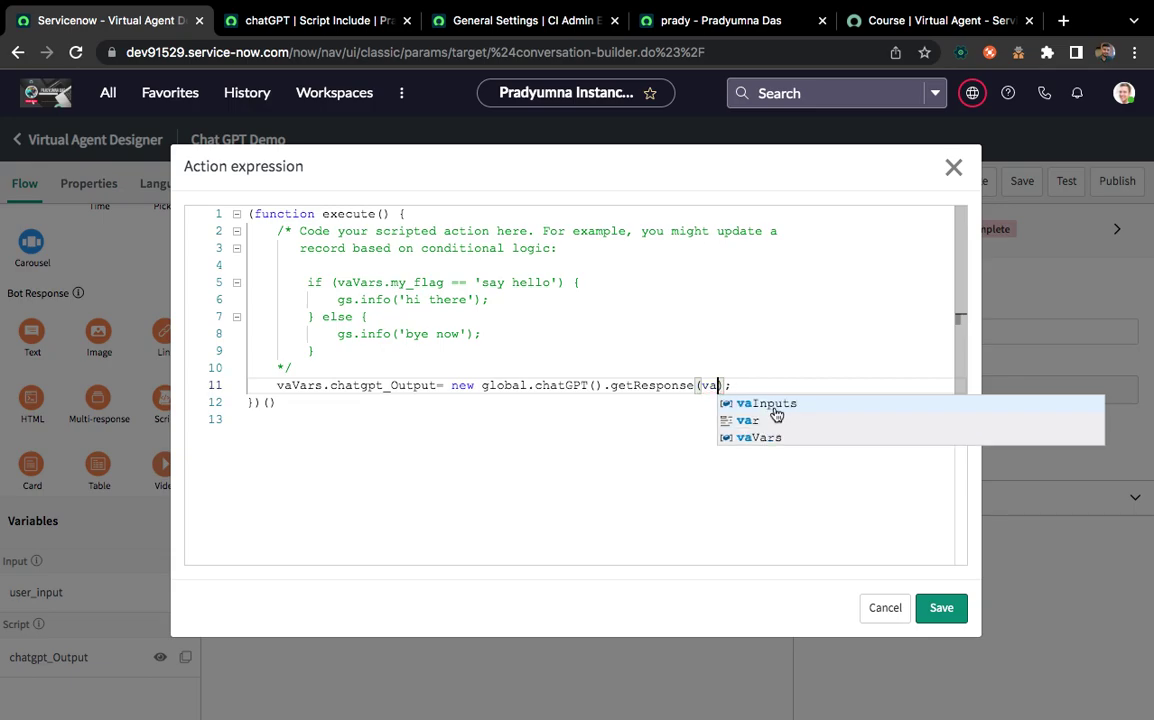
pyautogui.click(774, 404)
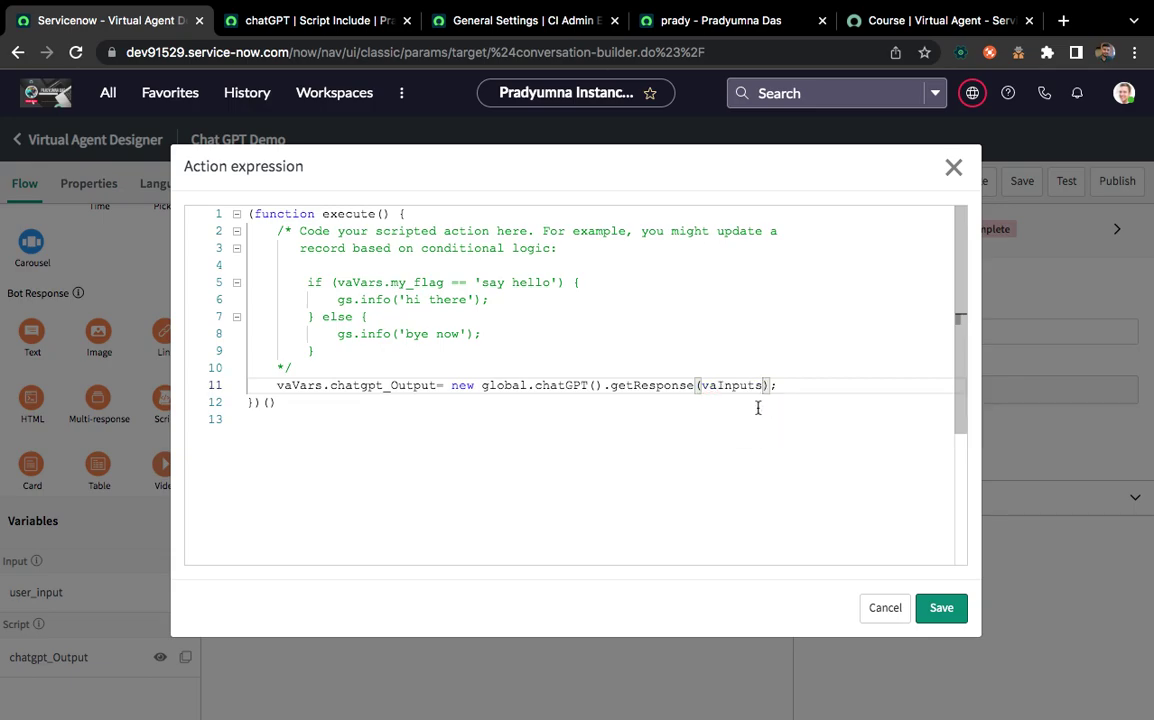
pyautogui.write('.')
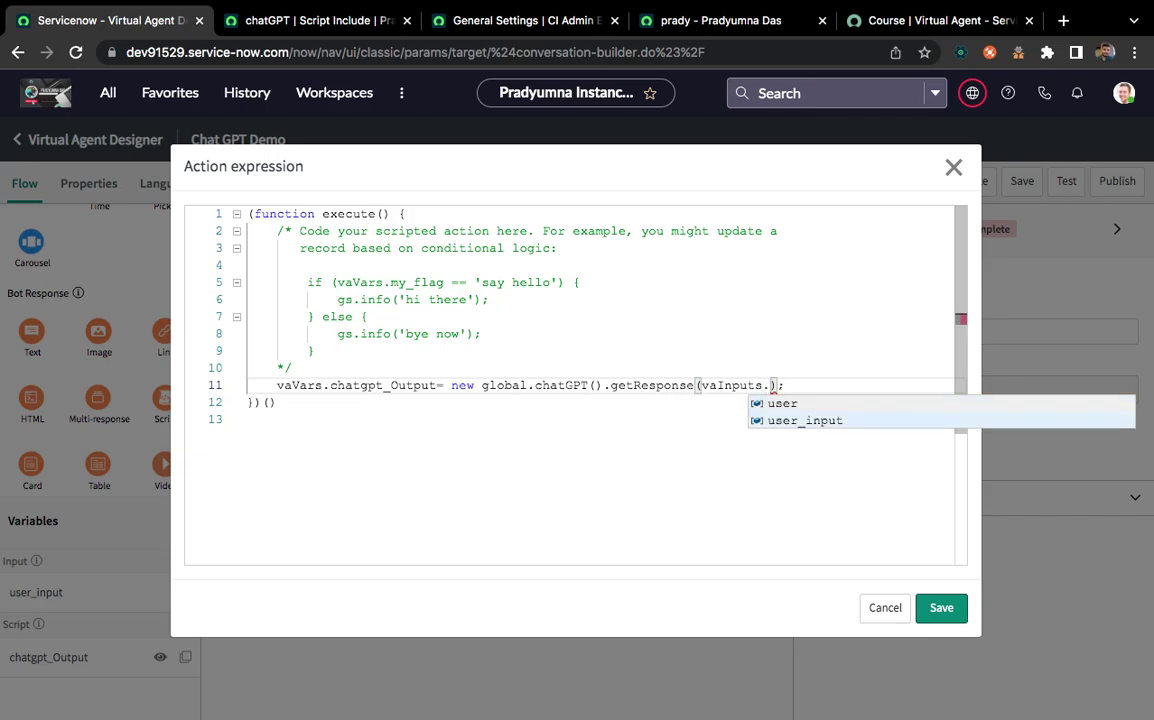
pyautogui.press('Return')
pyautogui.write('.')
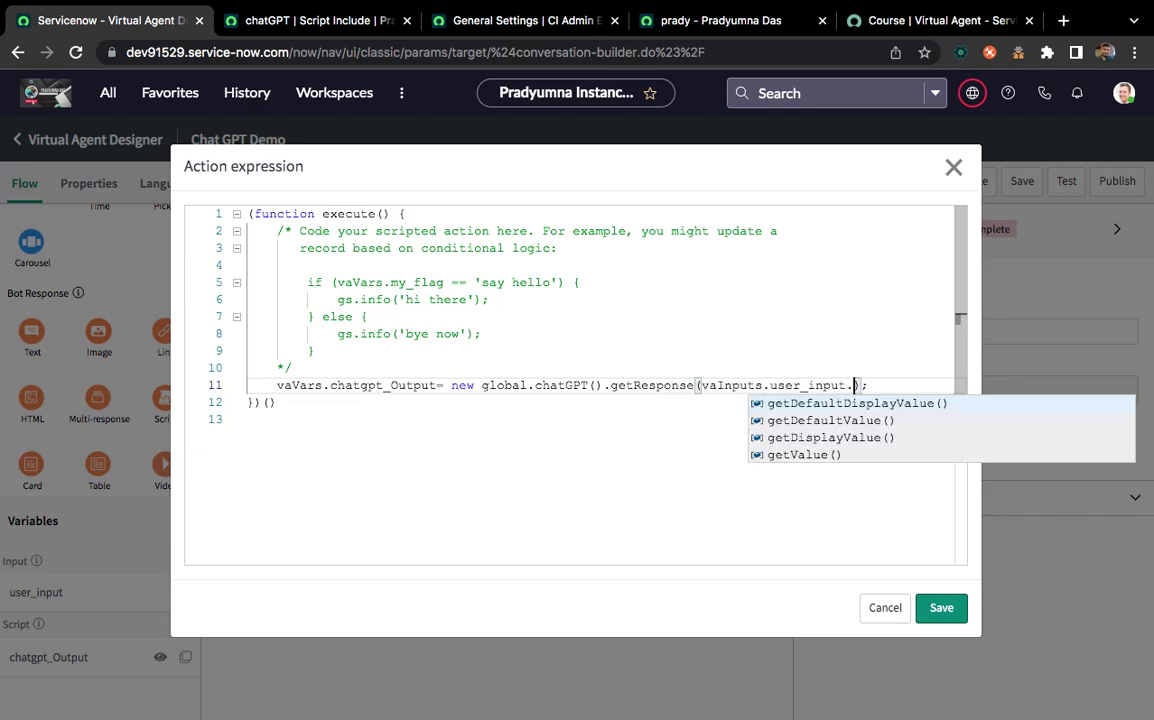
pyautogui.write('getV')
pyautogui.press('Return')
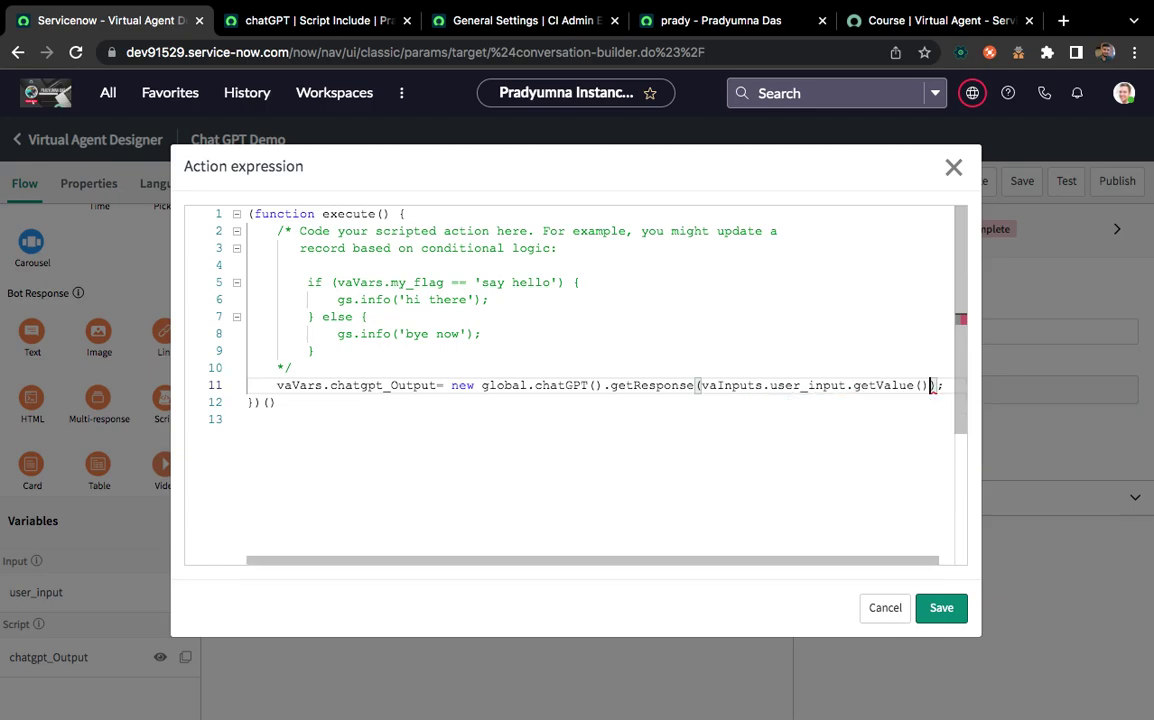
pyautogui.doubleClick(376, 386)
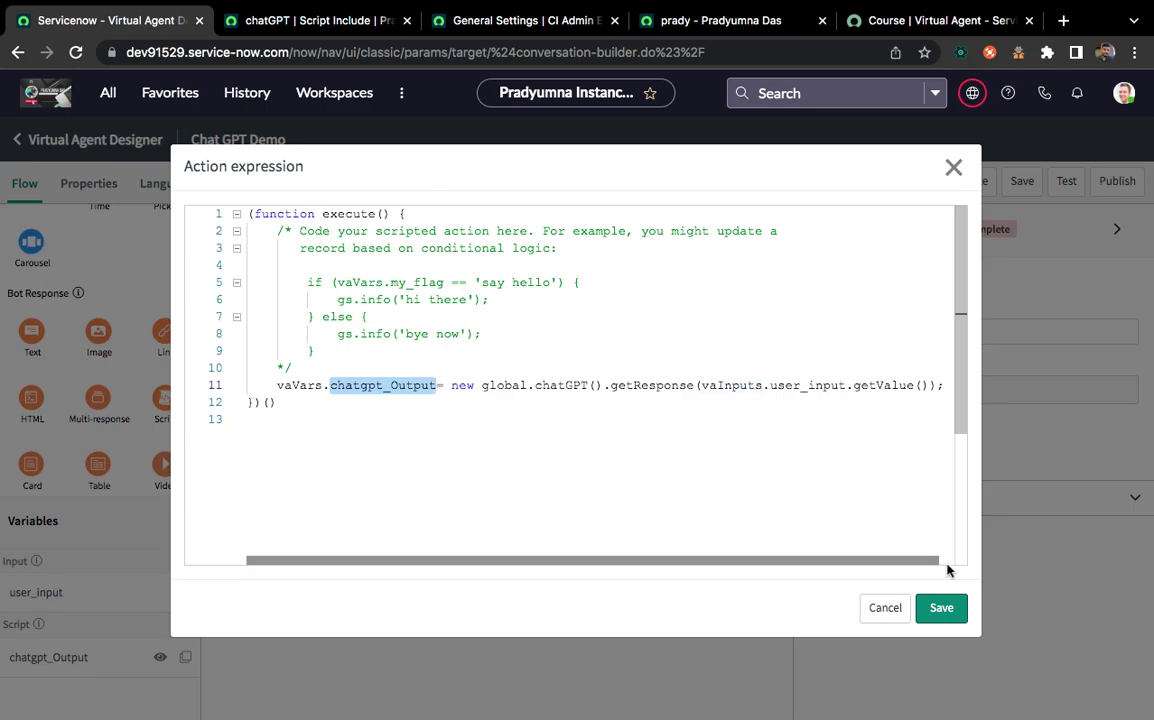
pyautogui.click(941, 607)
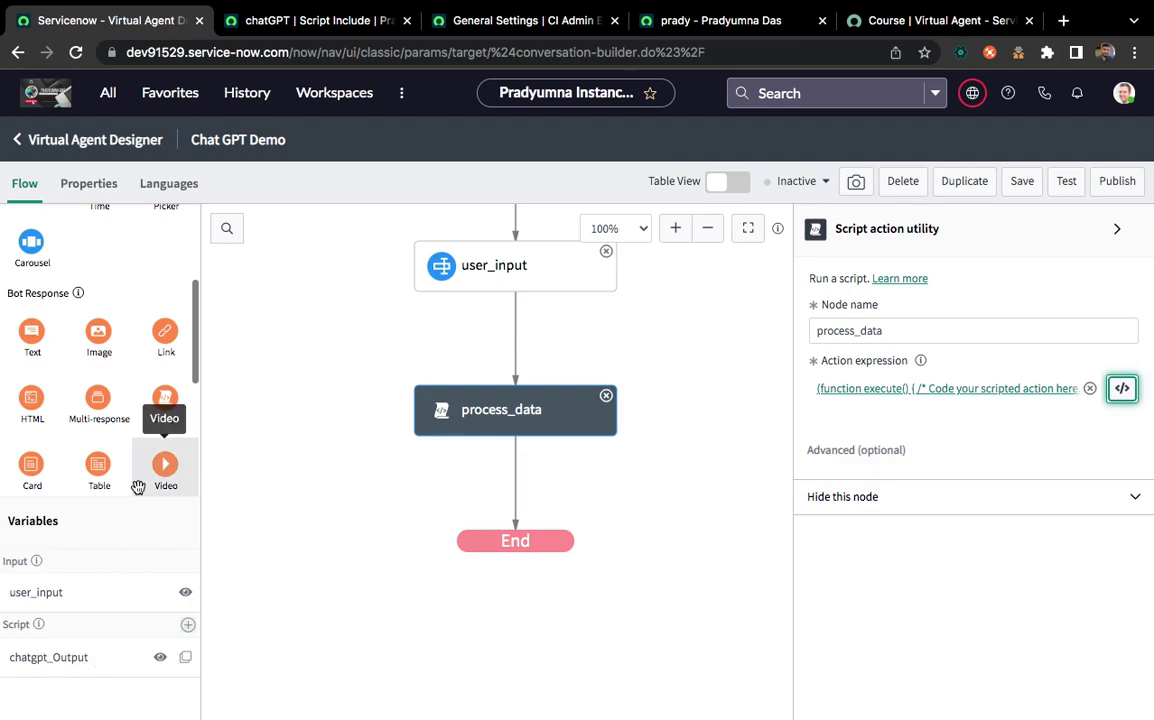
# Add a Text bot response between process_data and End and name the node output_message
pyautogui.moveTo(31, 334); pyautogui.dragTo(520, 495)
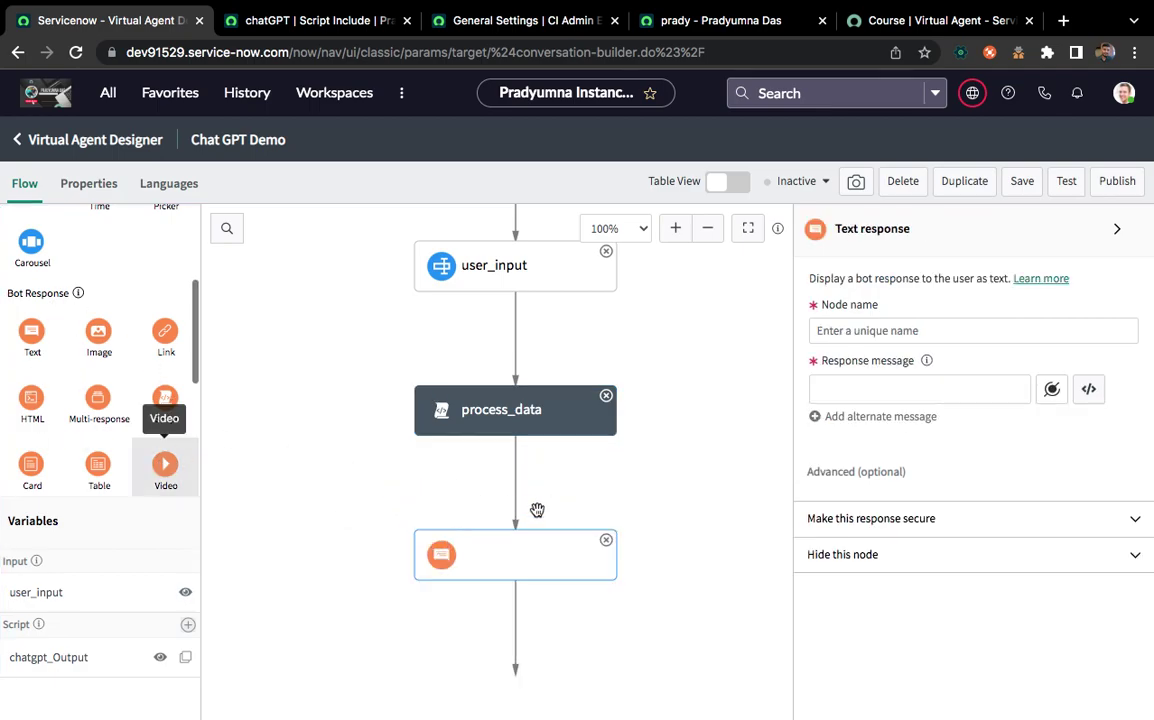
pyautogui.click(838, 332)
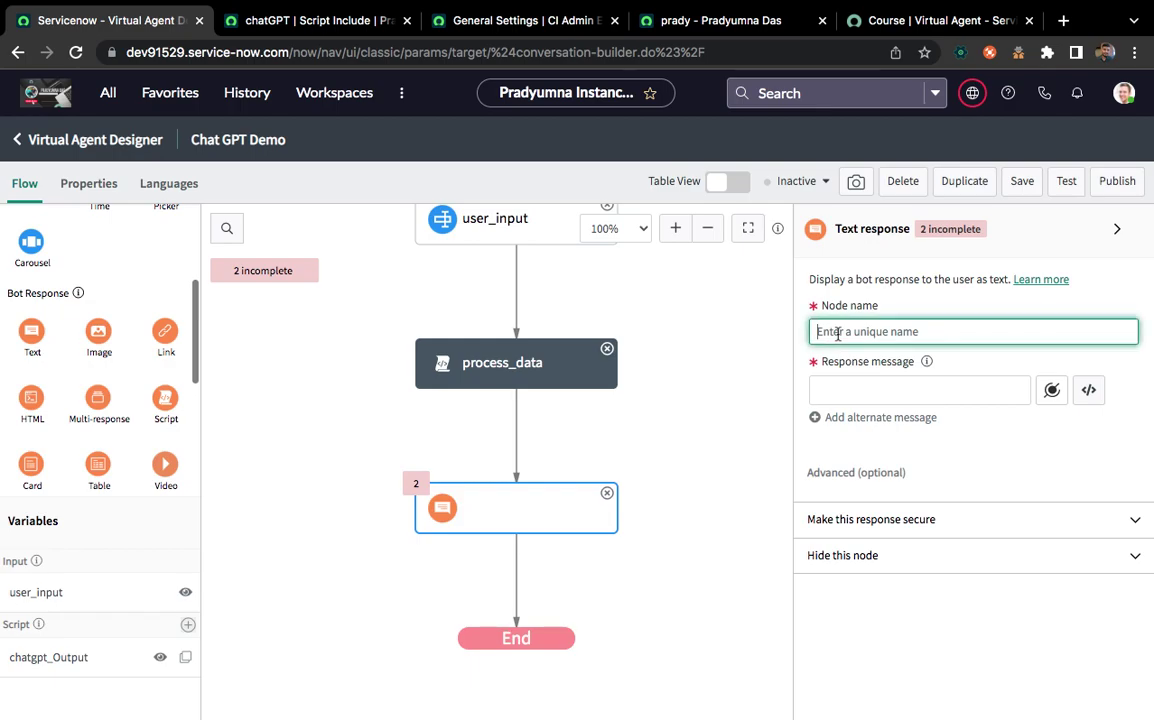
pyautogui.write('output_messa')
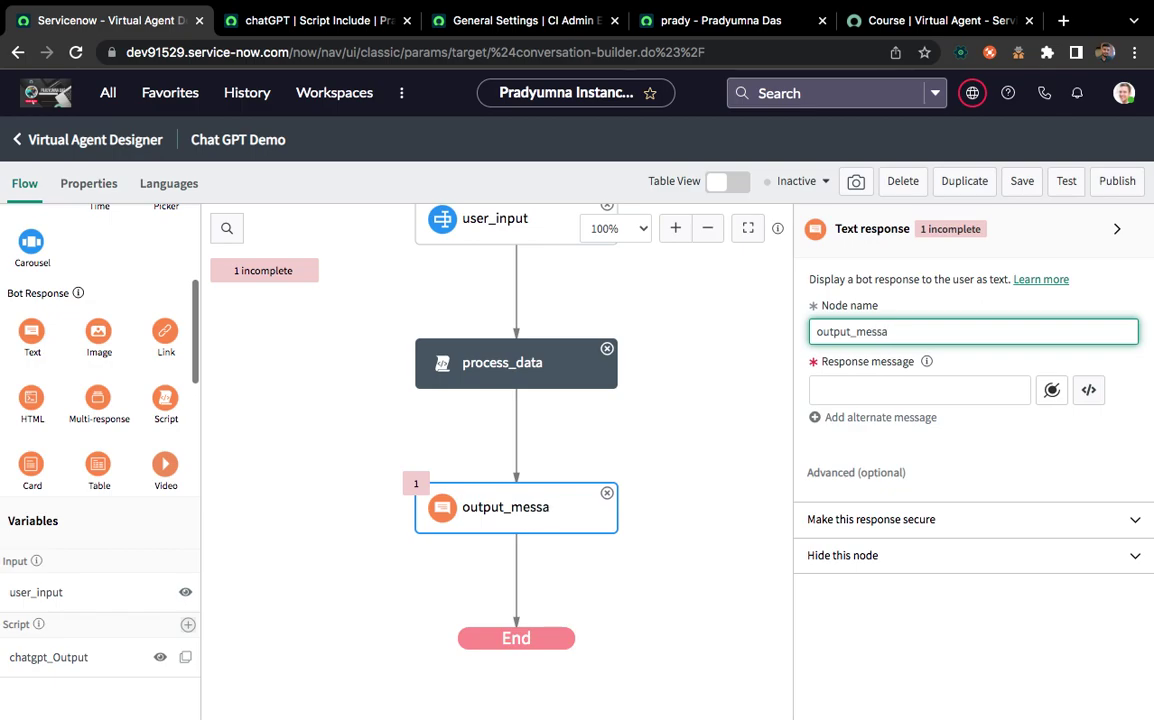
pyautogui.write('age')
# Set the output_message response message to the chatgpt_Output script variable and save the topic
pyautogui.click(891, 392)
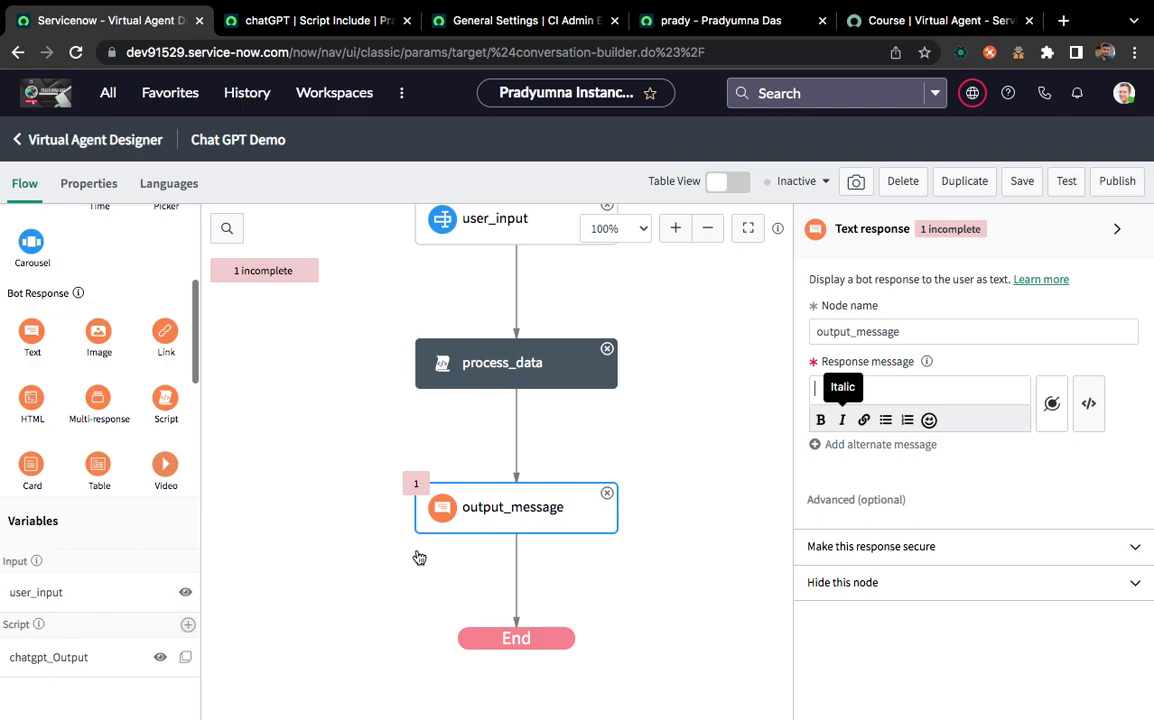
pyautogui.click(1052, 410)
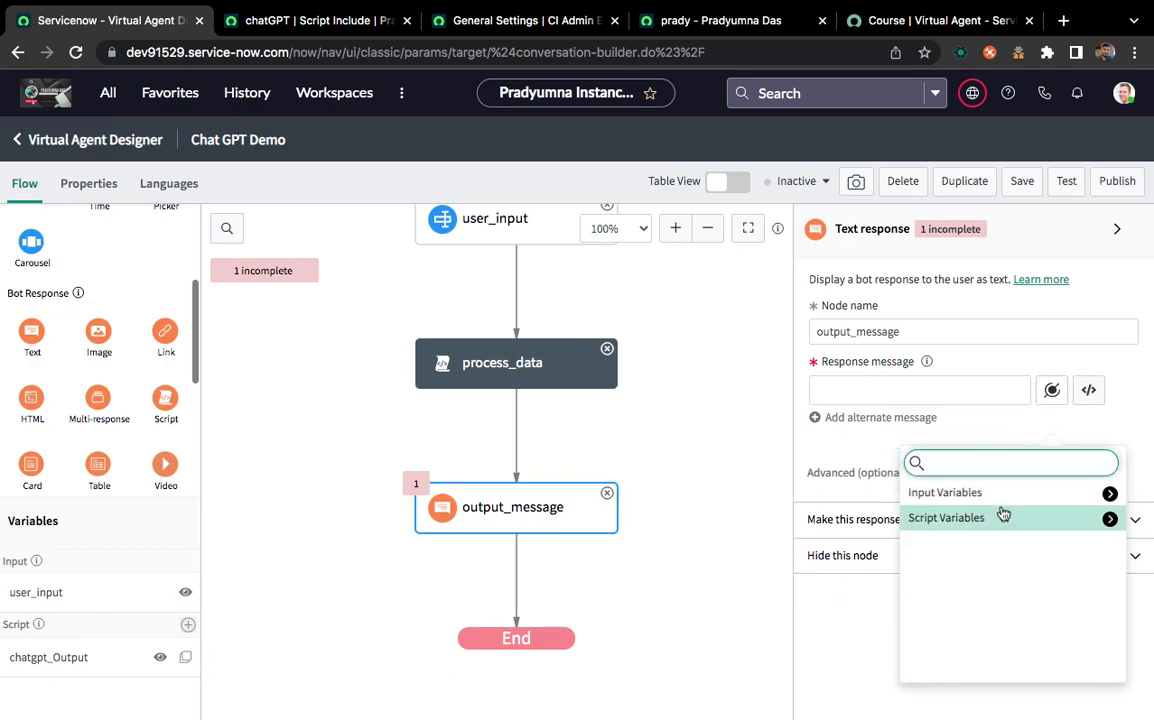
pyautogui.click(1110, 521)
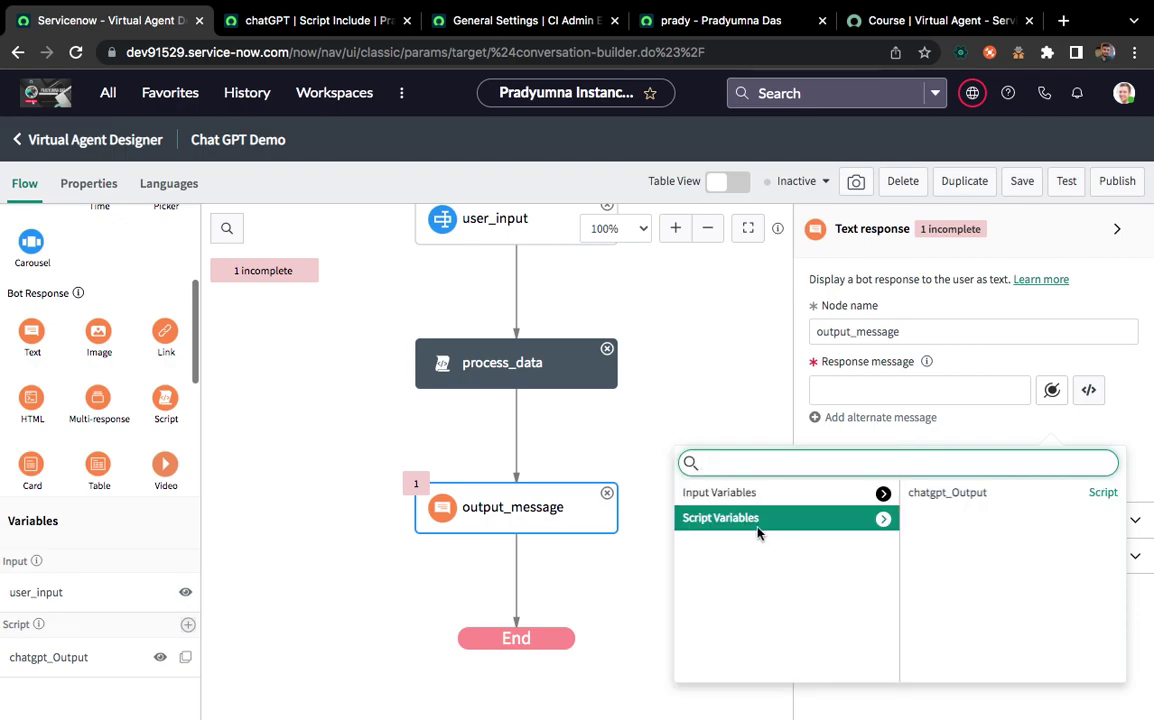
pyautogui.click(1000, 497)
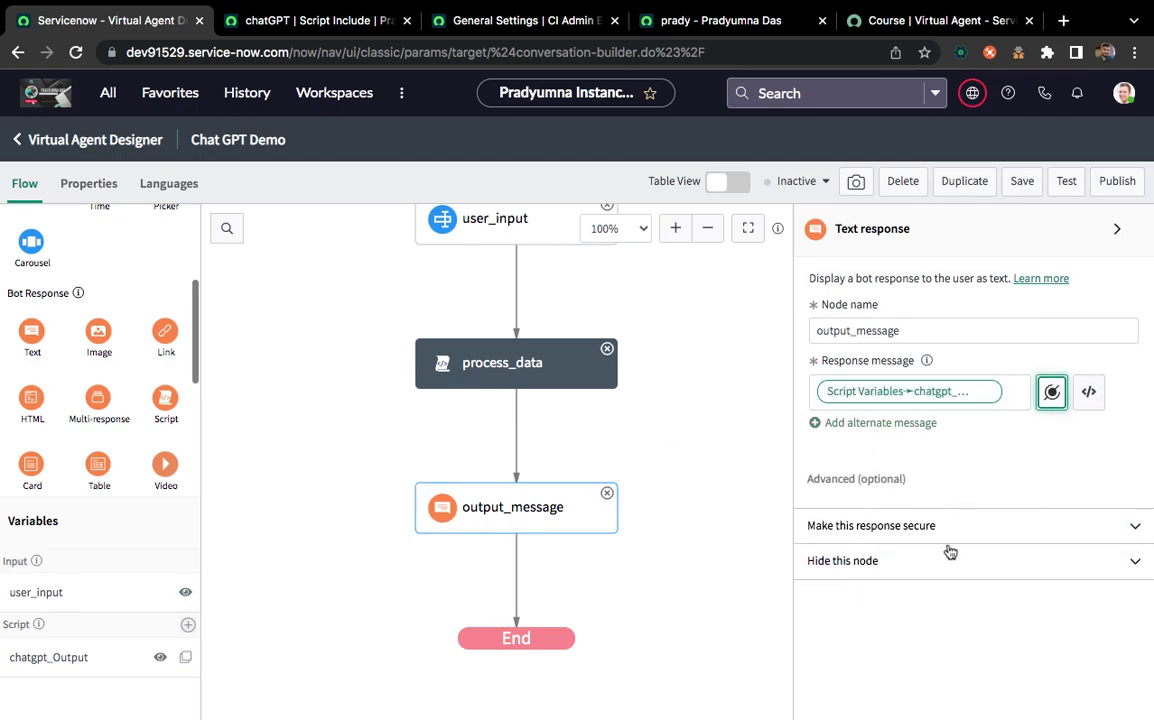
pyautogui.click(1023, 190)
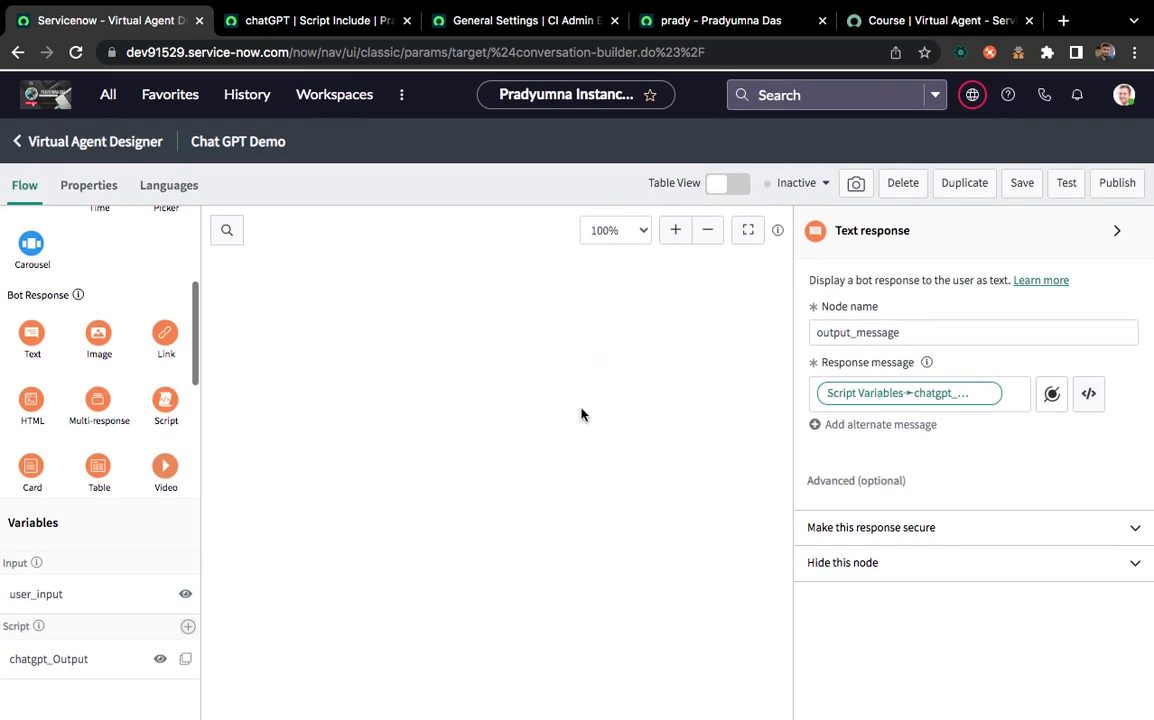
# Test the topic by sending "Who are you!" in the preview chat, and inspect the conversation's logs and variables
pyautogui.click(1067, 183)
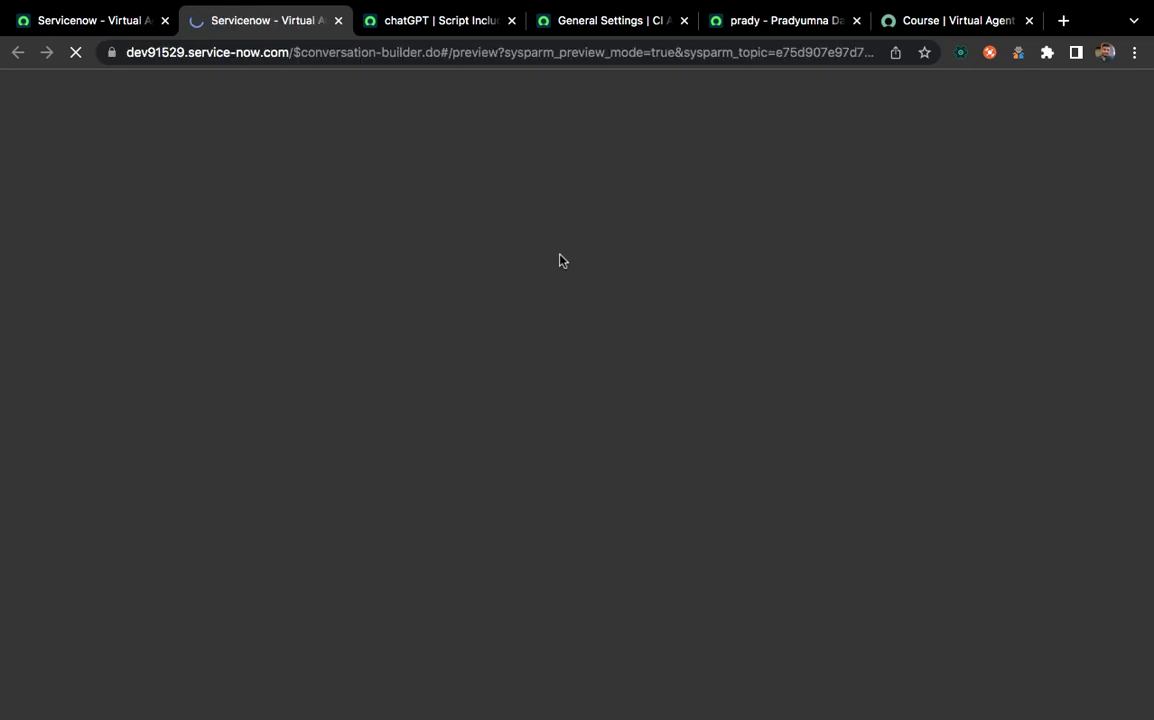
pyautogui.click(90, 24)
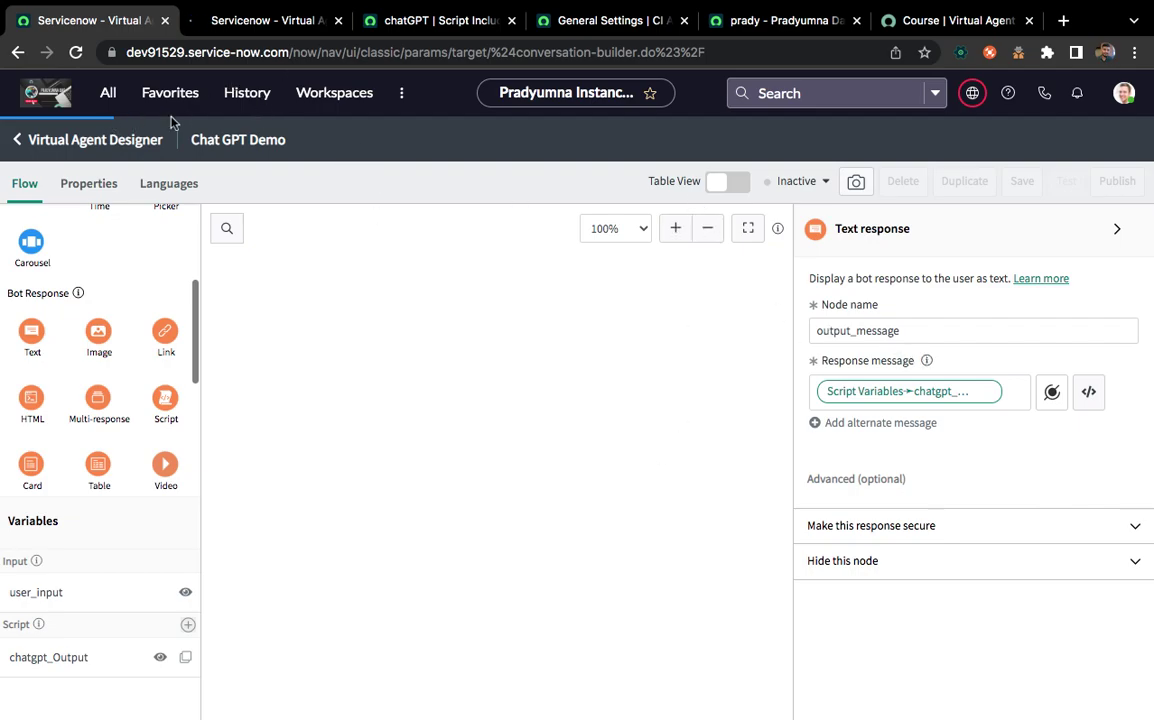
pyautogui.click(243, 23)
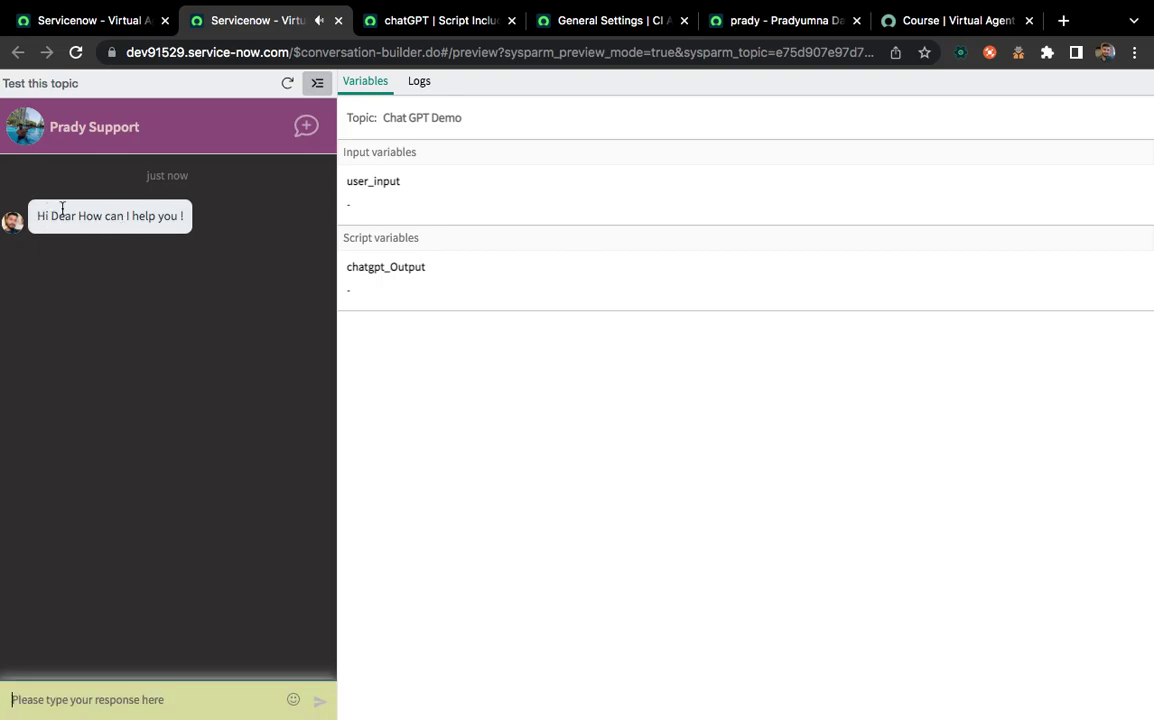
pyautogui.click(65, 700)
pyautogui.write('Who are you')
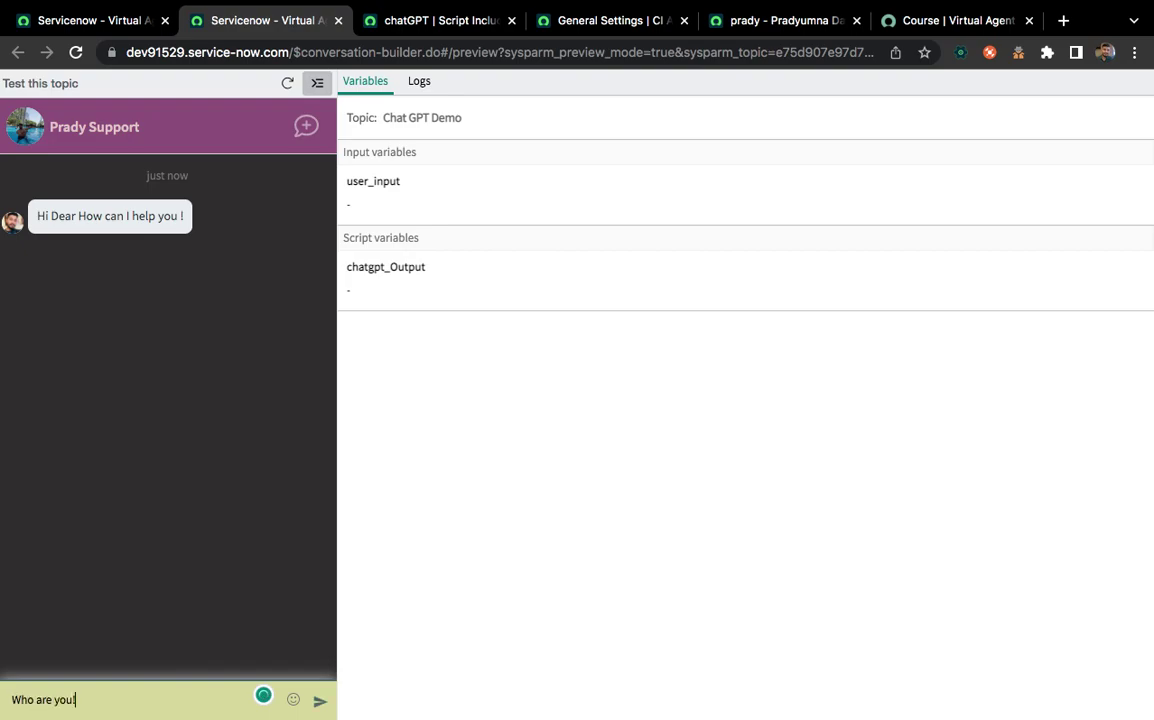
pyautogui.write('!')
pyautogui.press('Return')
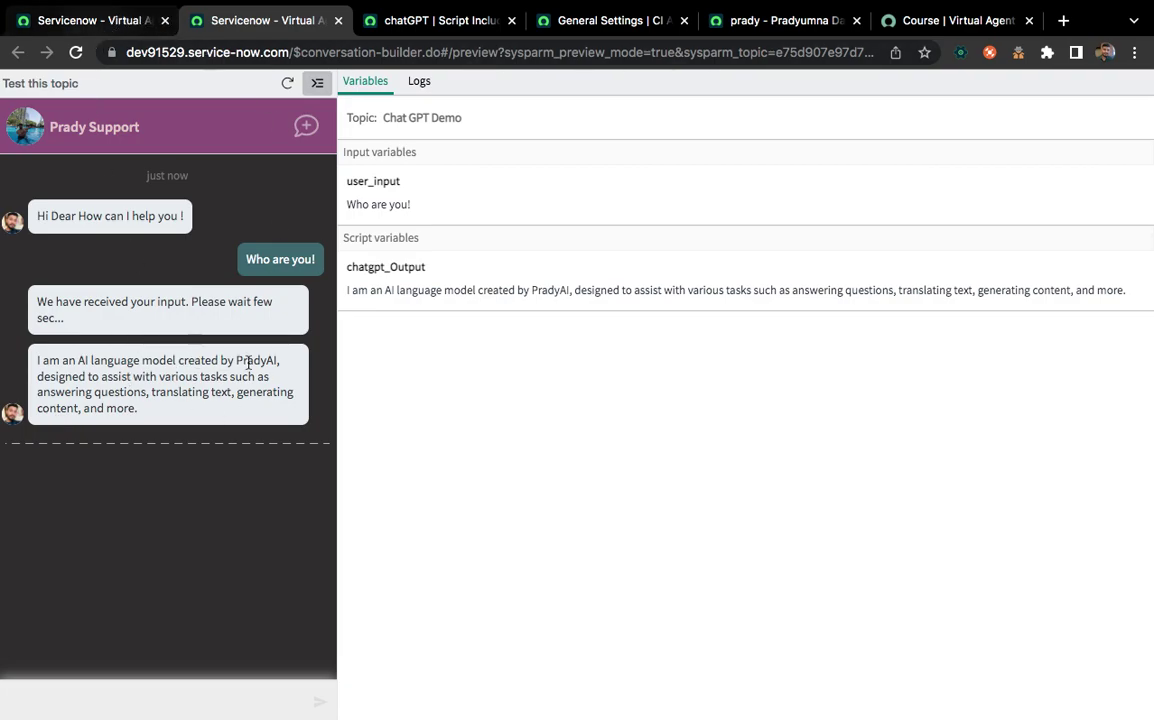
pyautogui.click(418, 81)
pyautogui.scroll(-4, 590, 455)
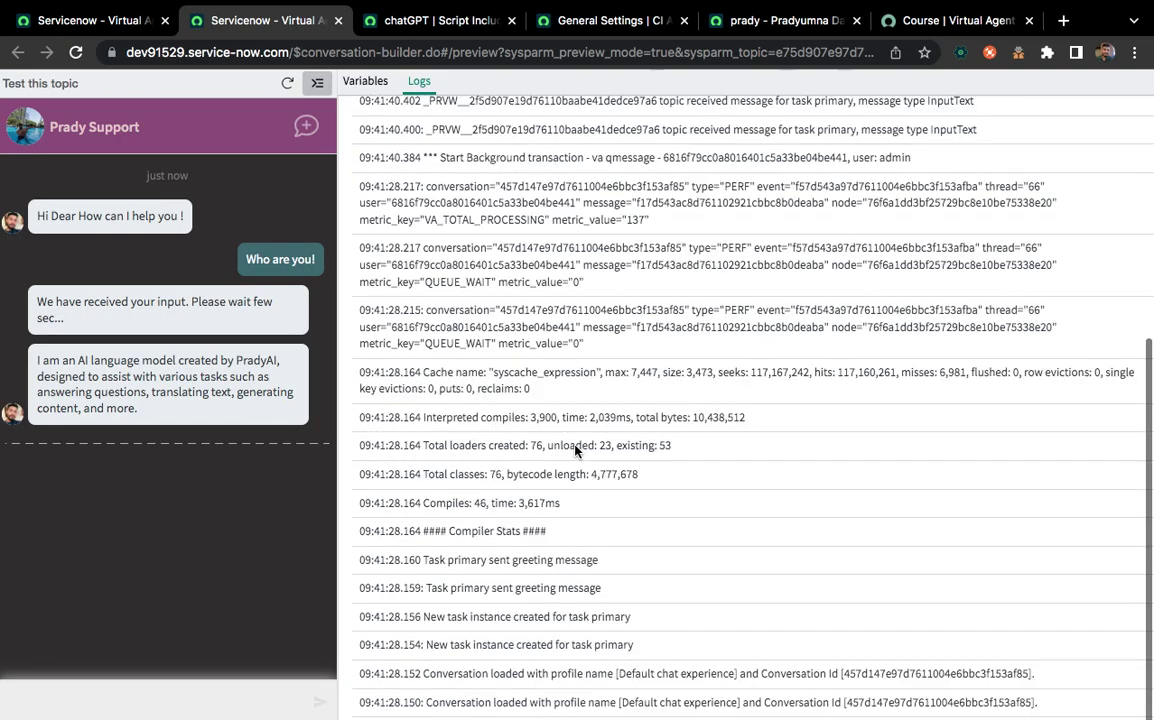
pyautogui.scroll(4, 578, 448)
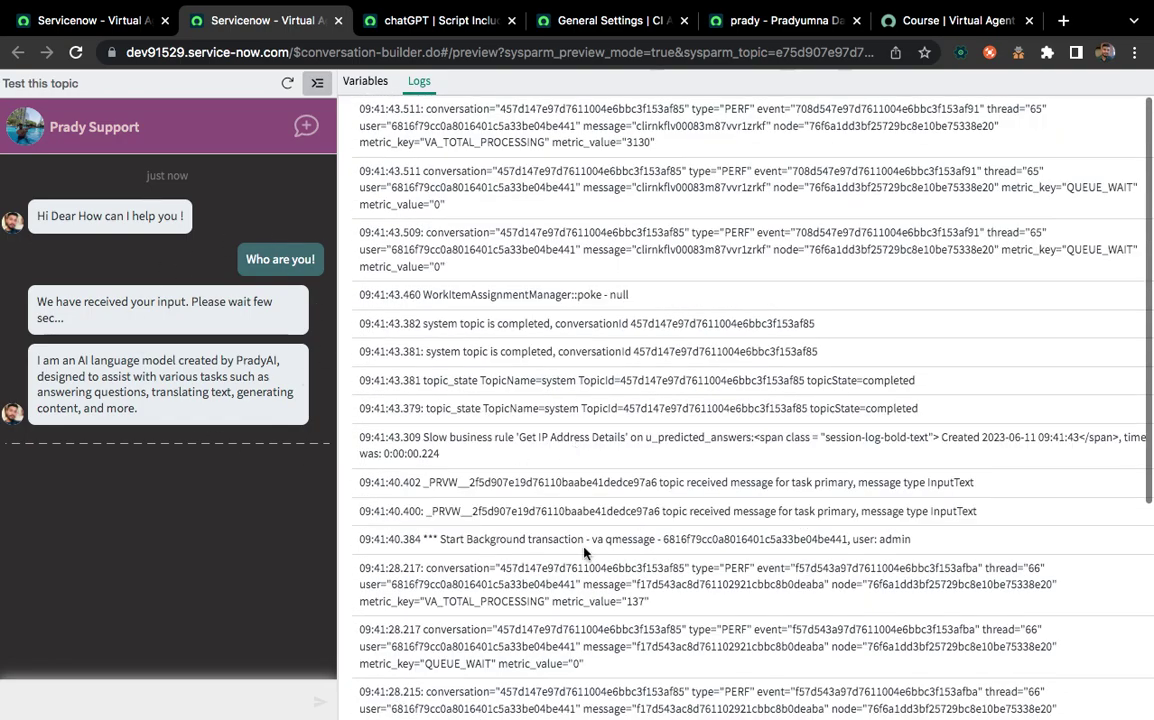
pyautogui.scroll(-4, 530, 500)
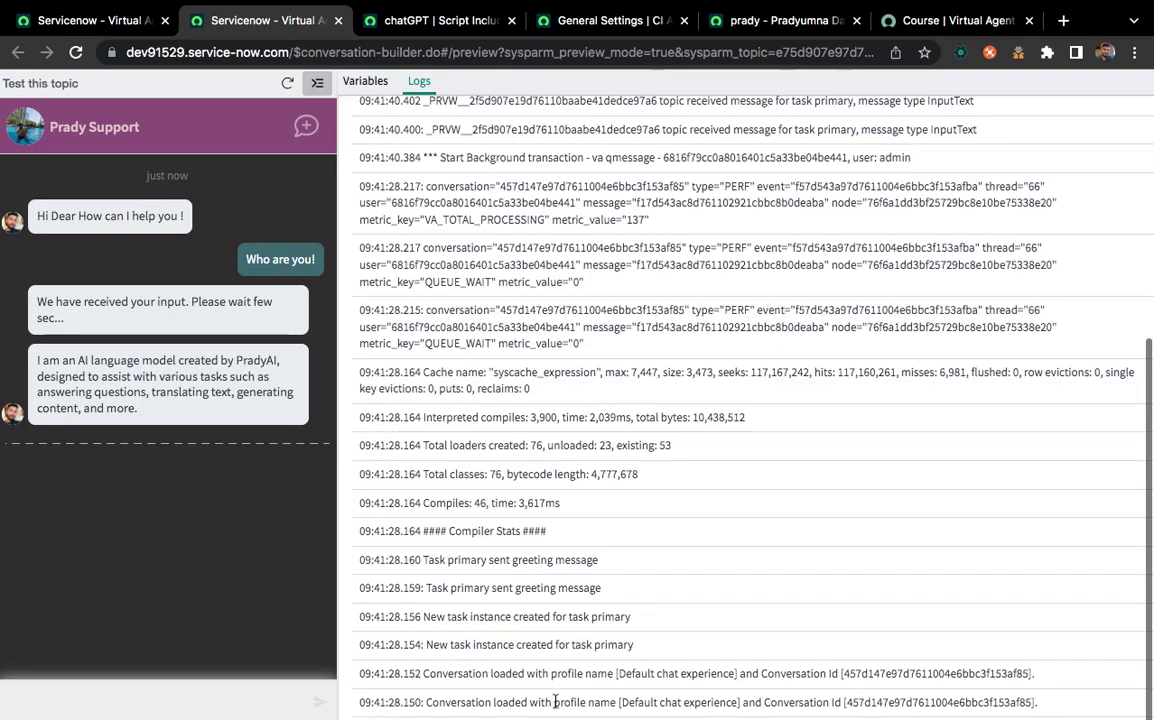
pyautogui.click(362, 81)
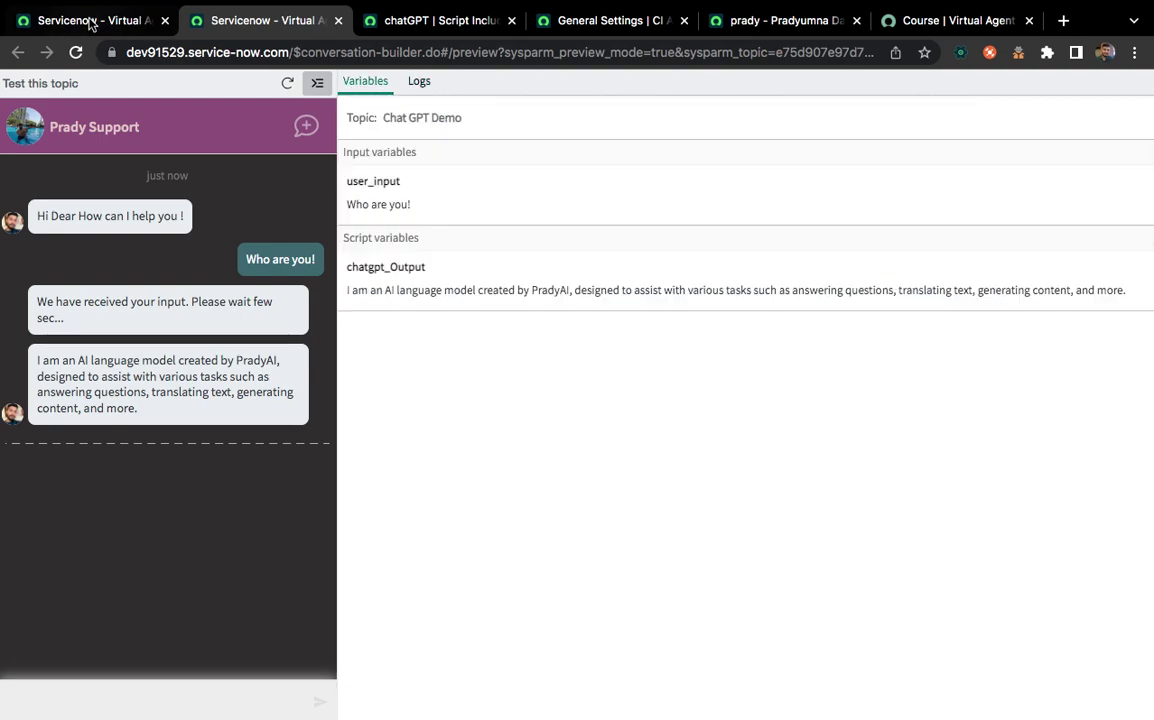
# Return to the Chat GPT Demo flow, set the topic to Active with its changes saved, and publish it
pyautogui.click(90, 20)
pyautogui.click(675, 228)
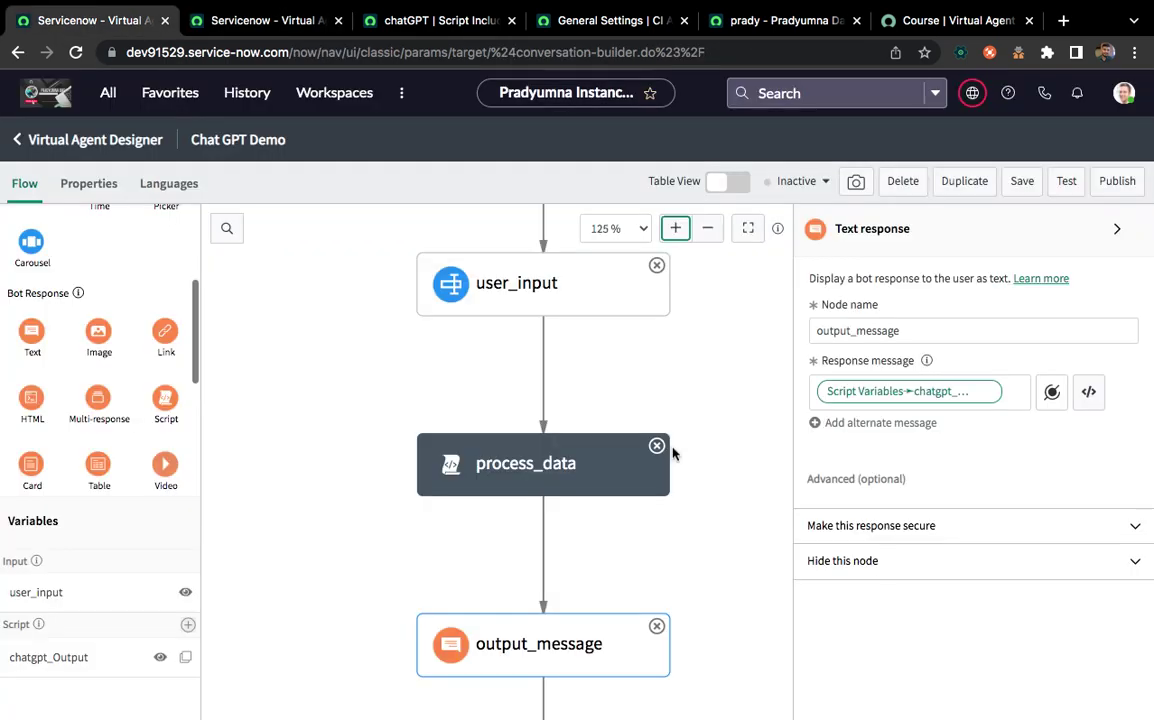
pyautogui.click(1022, 186)
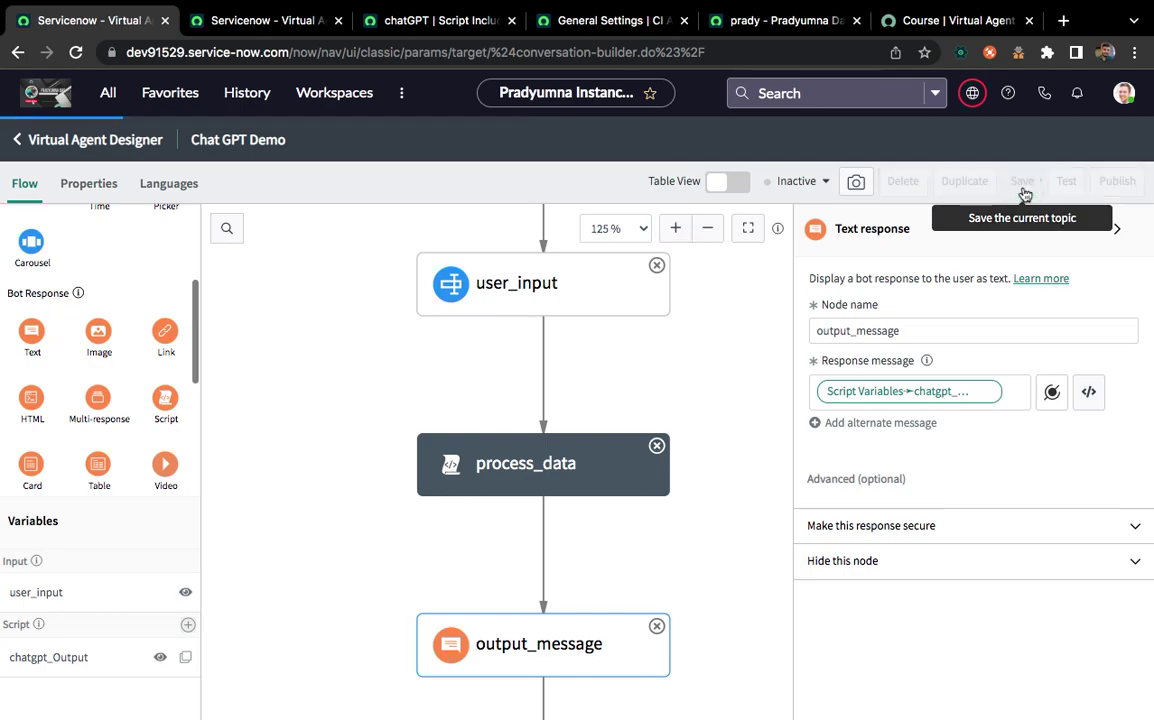
pyautogui.click(807, 186)
pyautogui.click(905, 213)
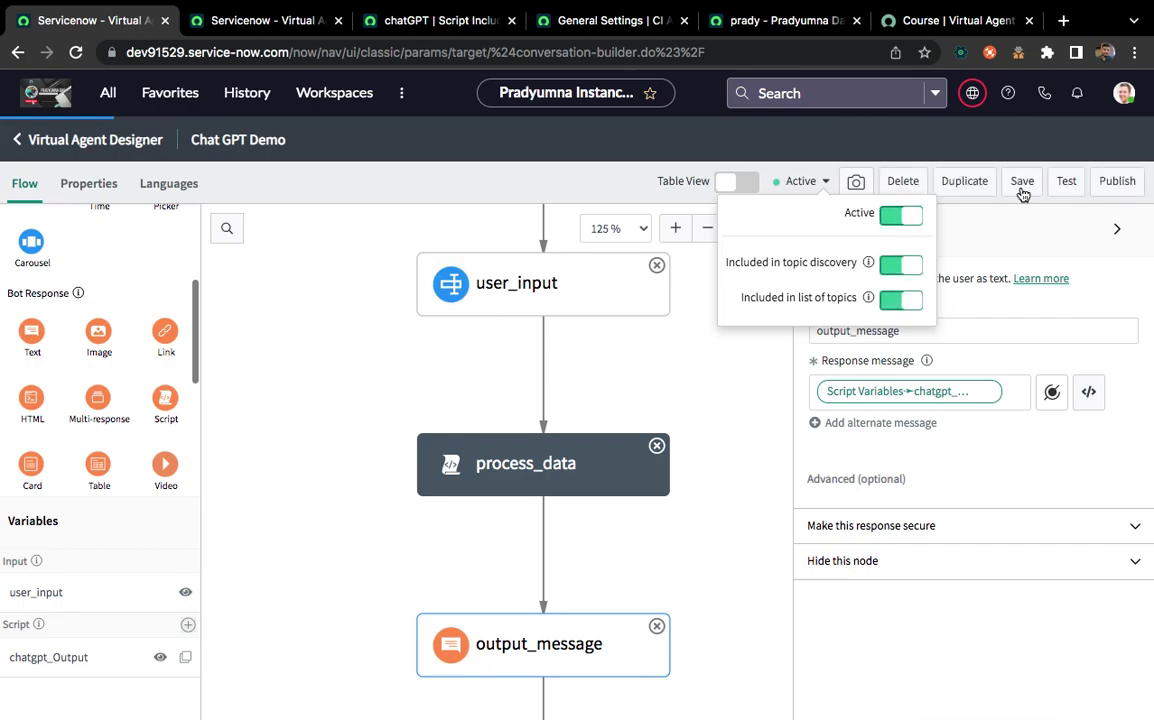
pyautogui.click(1022, 181)
pyautogui.click(1022, 181)
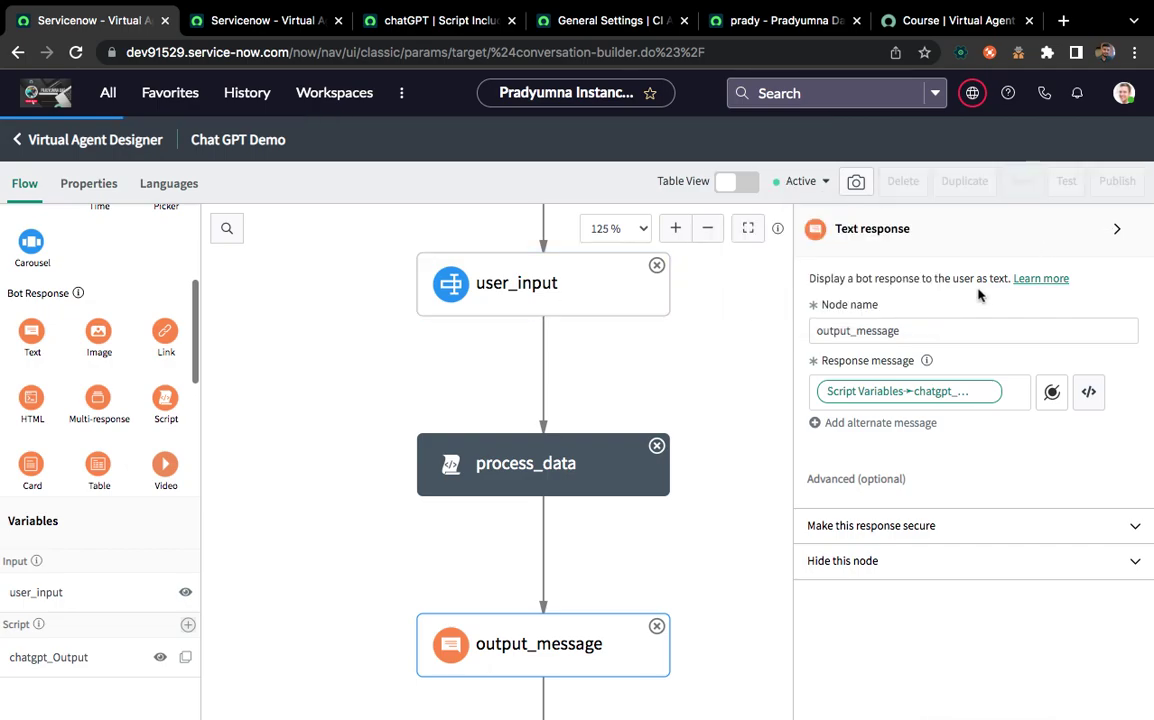
pyautogui.click(1118, 188)
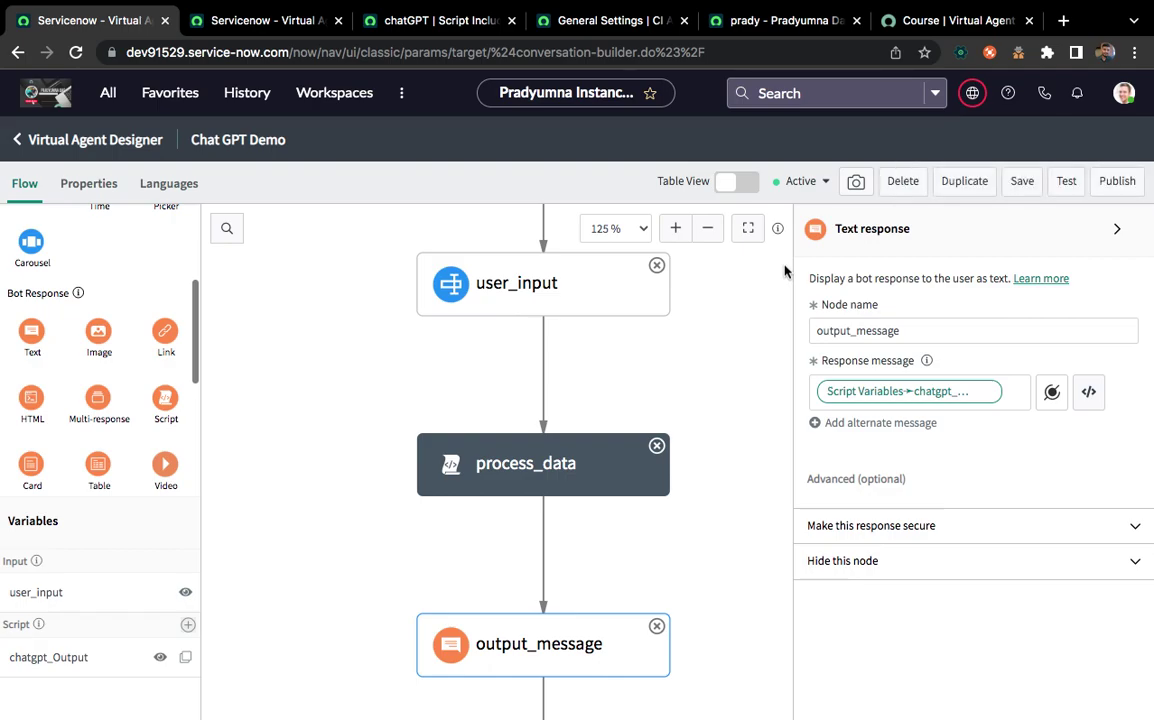
# Display the topic's nodes as a table and close the test preview page
pyautogui.click(743, 186)
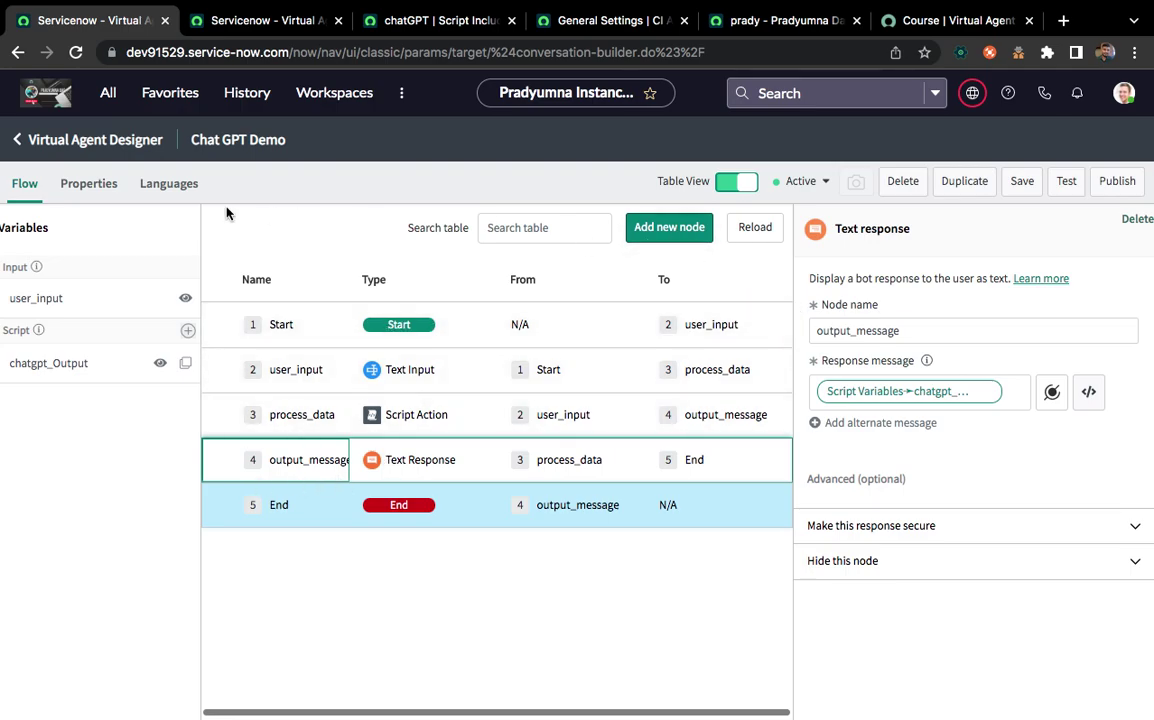
pyautogui.click(307, 26)
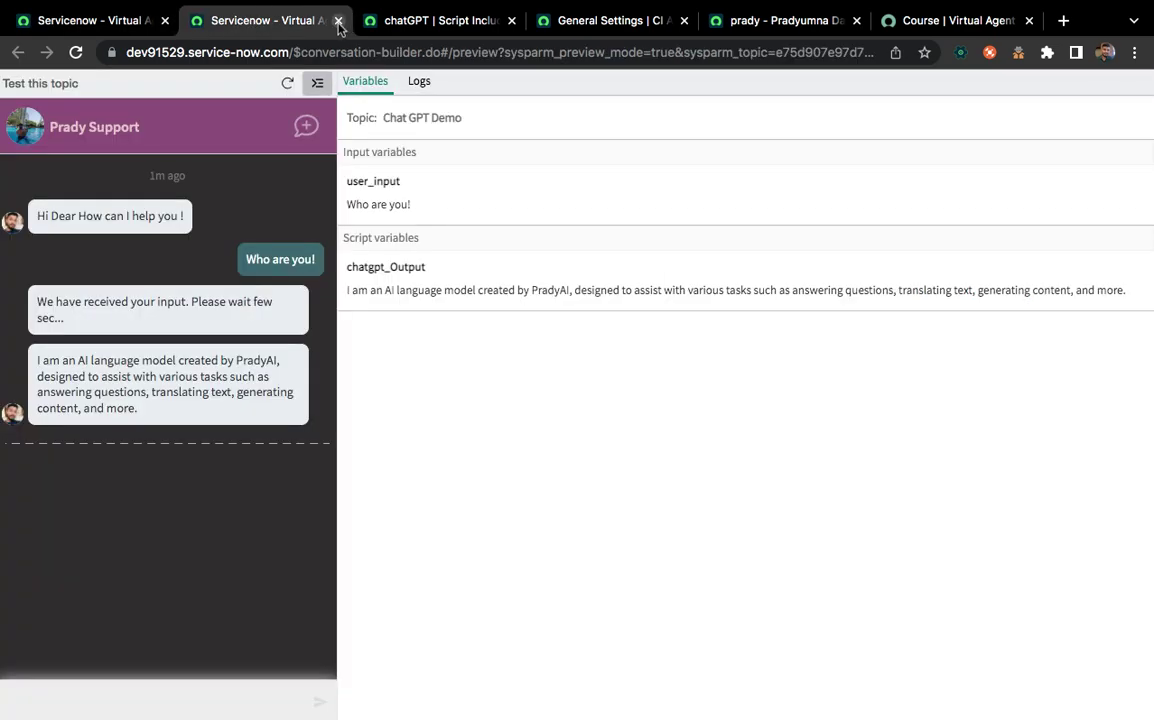
pyautogui.click(338, 21)
# Reload the portal page, dismiss its notification and open the support chat
pyautogui.click(450, 24)
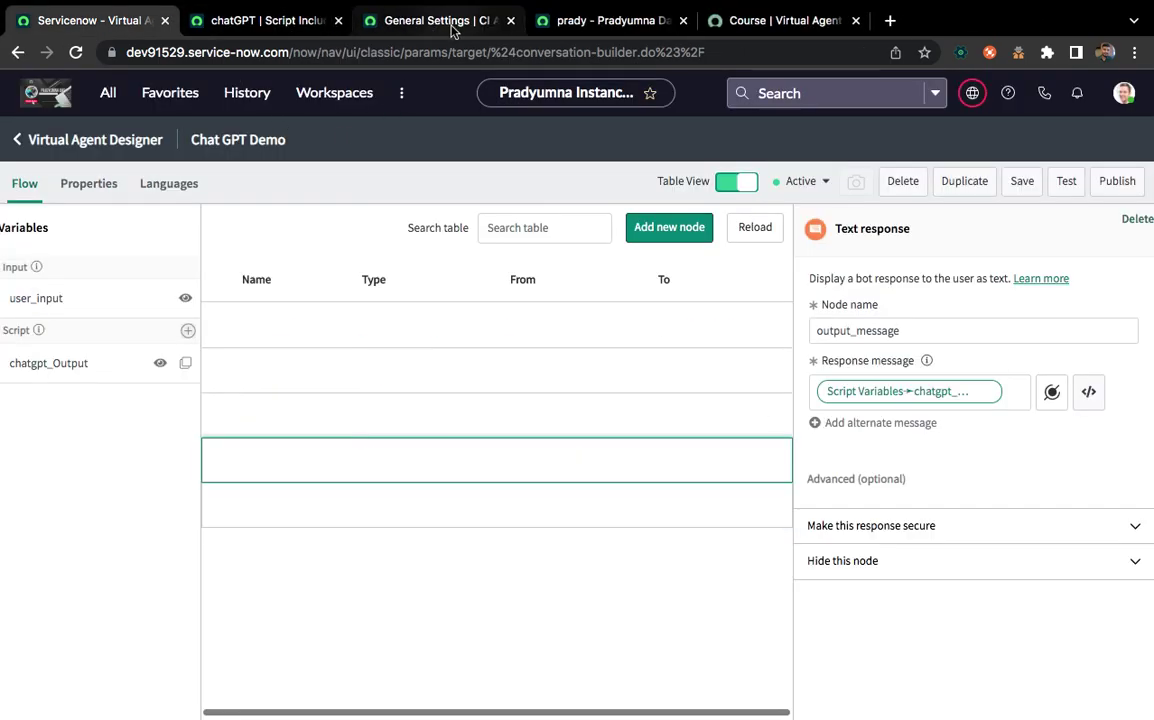
pyautogui.click(610, 29)
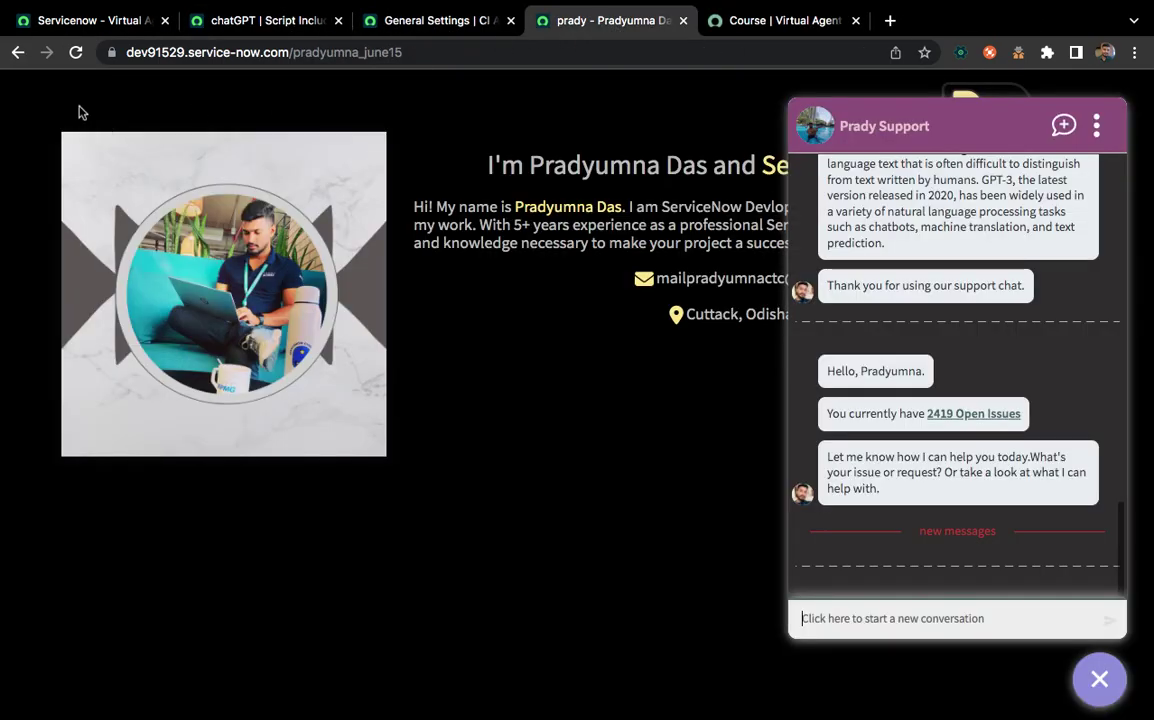
pyautogui.click(72, 52)
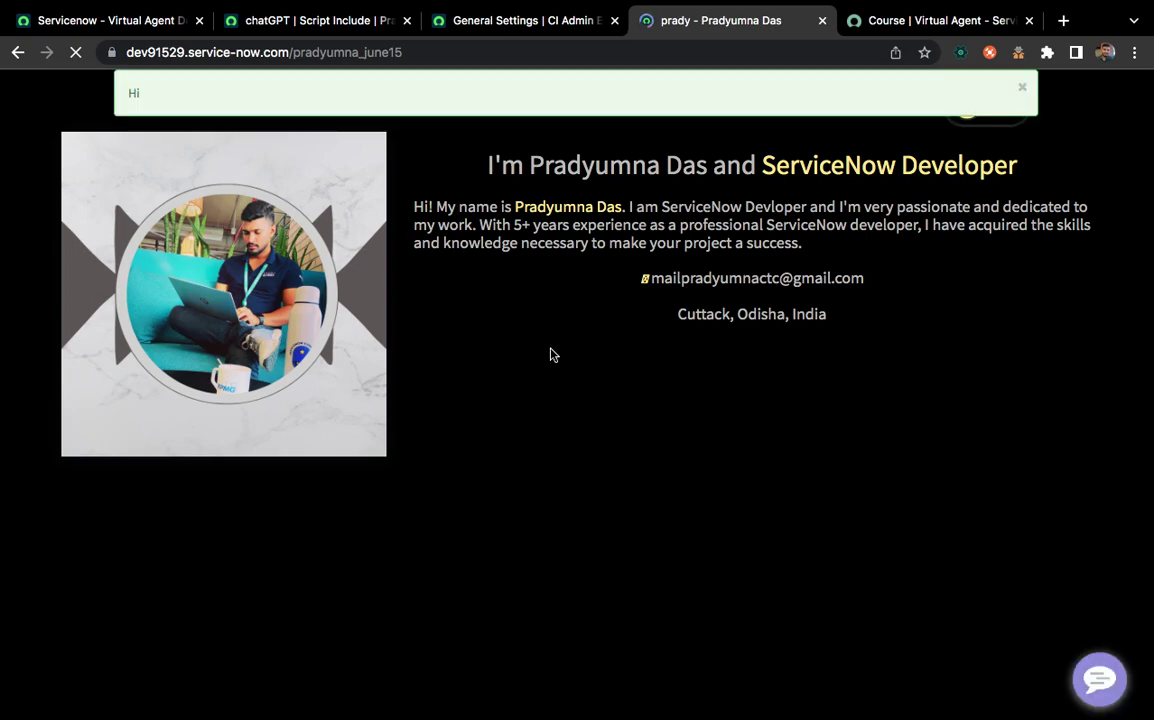
pyautogui.click(1025, 88)
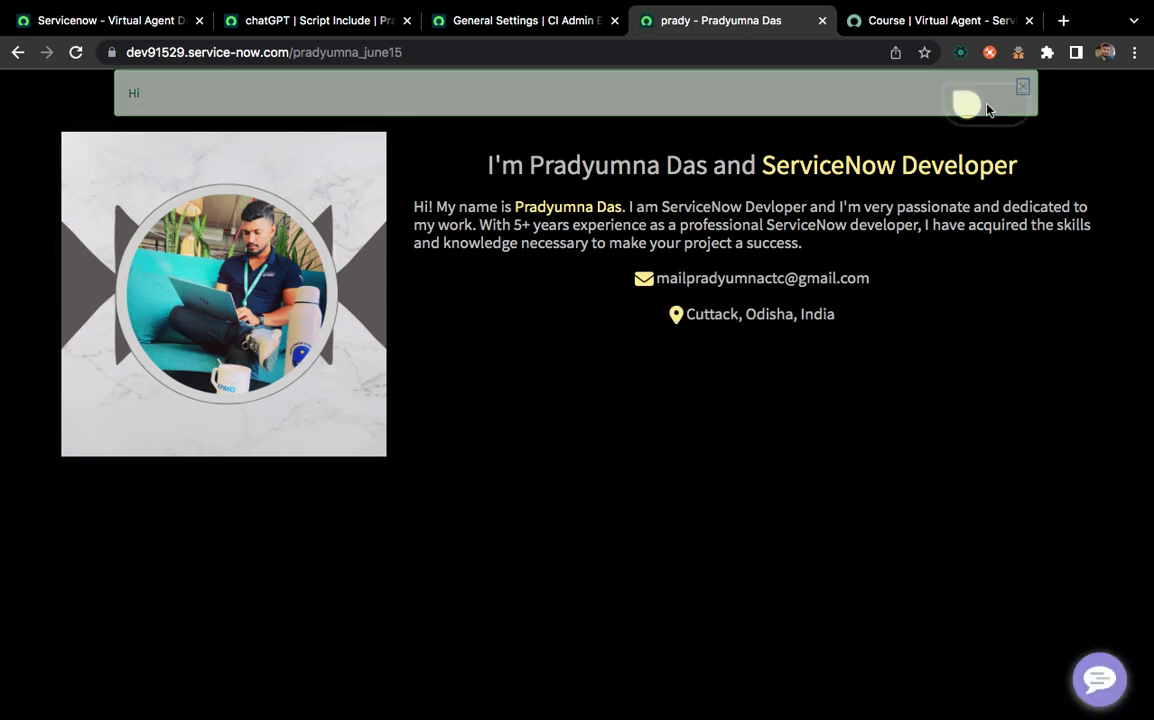
pyautogui.click(988, 110)
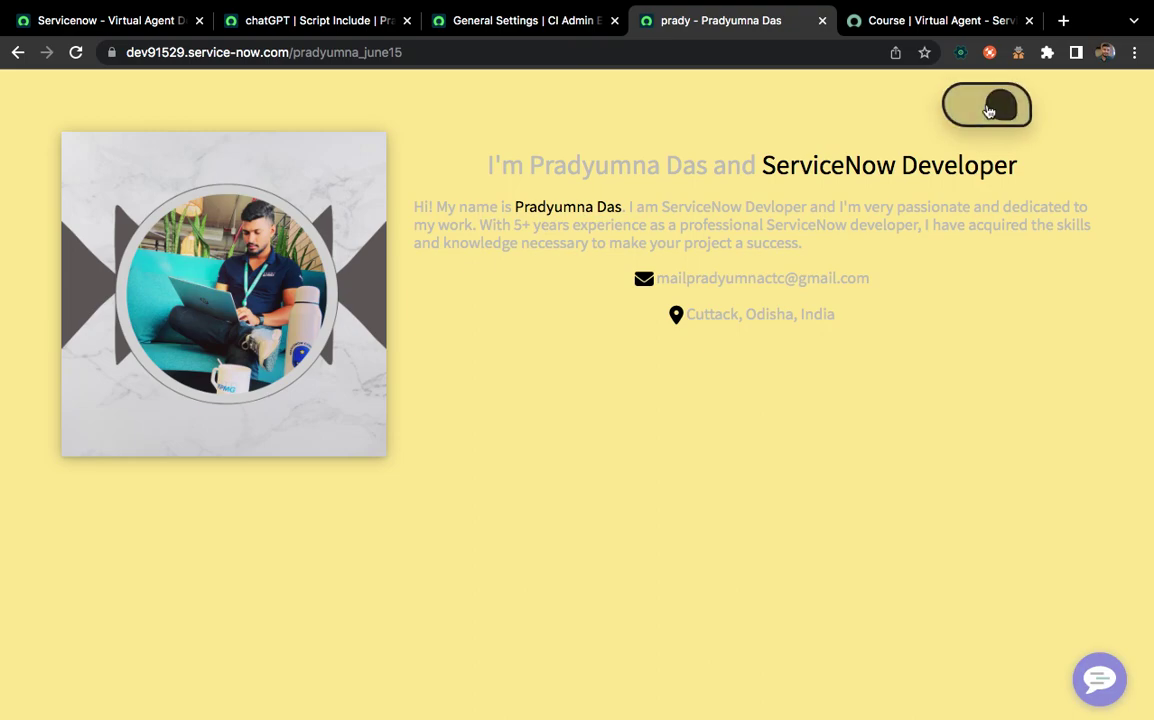
pyautogui.click(998, 124)
pyautogui.click(1124, 680)
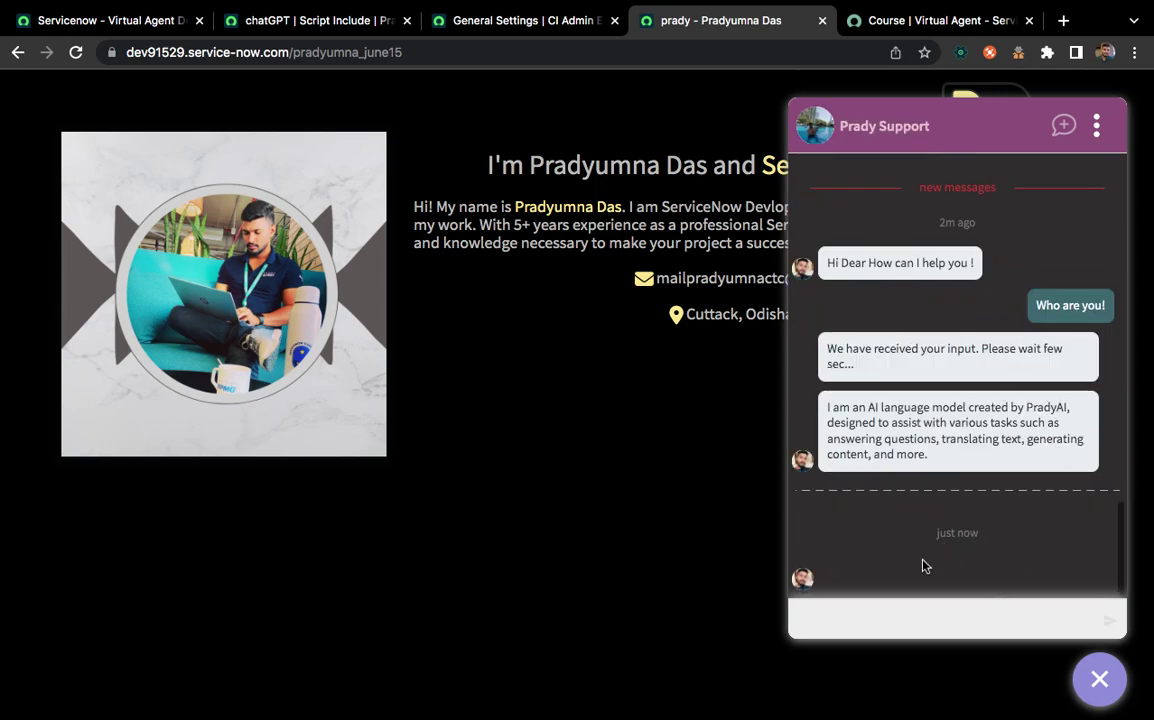
# Search the chat requests for "gpt", and start the Chat GPT Demo topic from the list of all topics
pyautogui.click(871, 612)
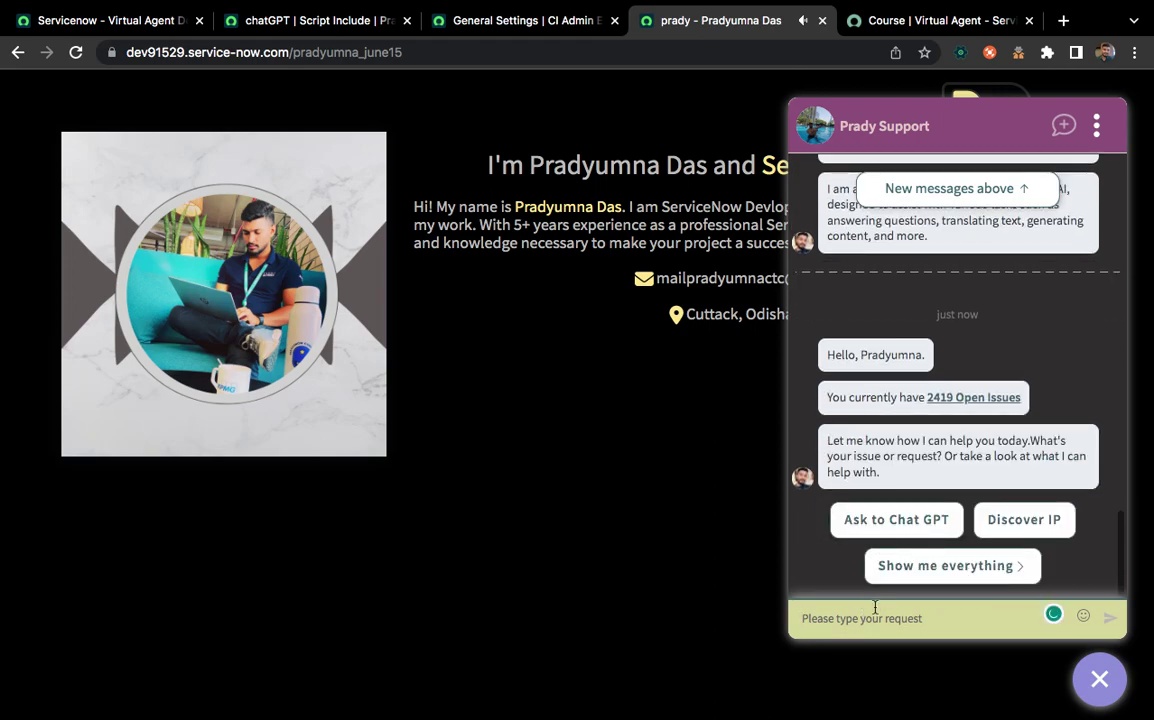
pyautogui.write('gpt')
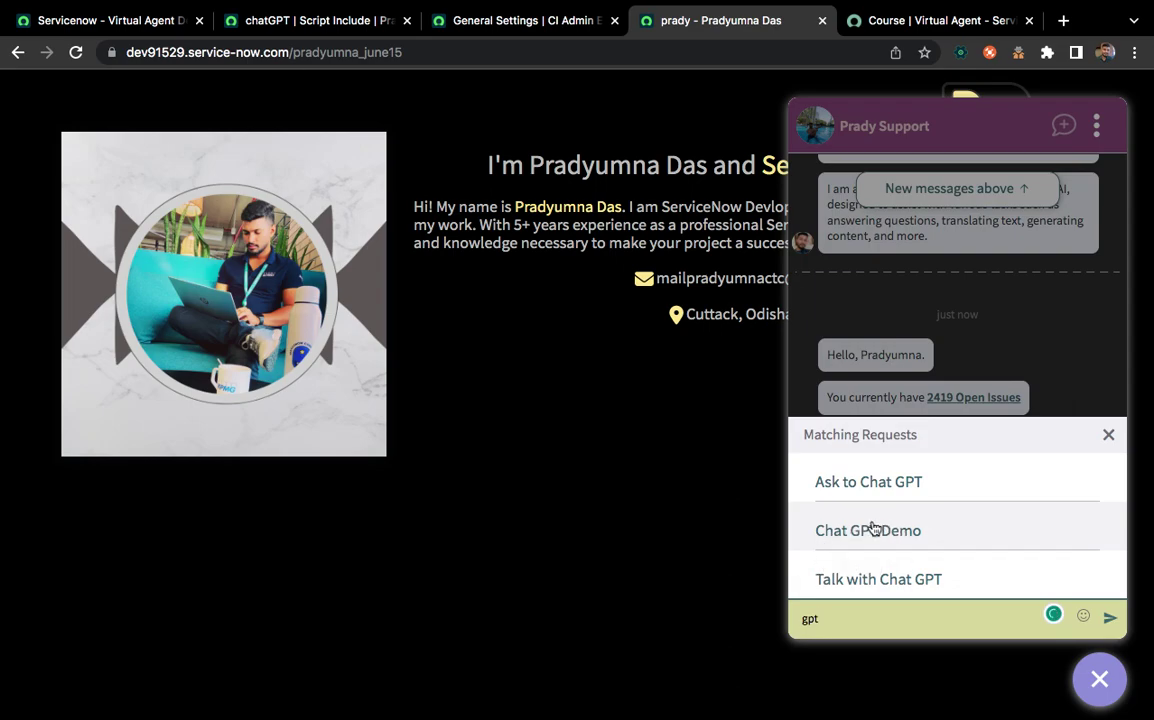
pyautogui.click(1113, 432)
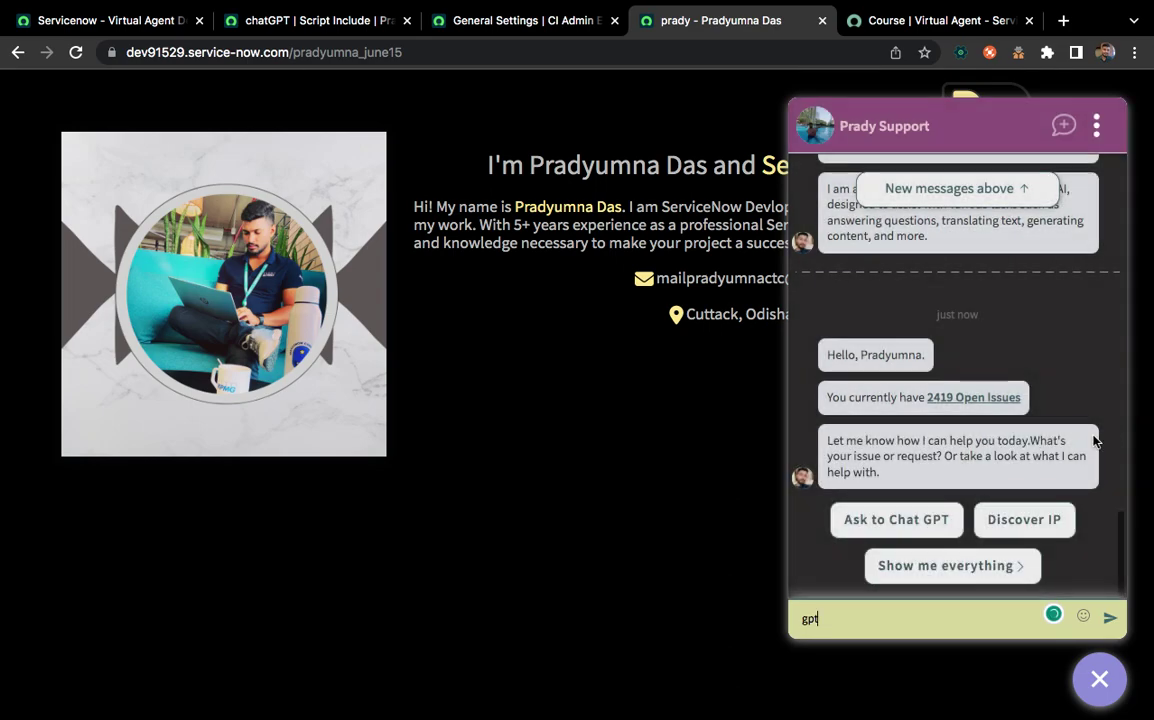
pyautogui.click(935, 566)
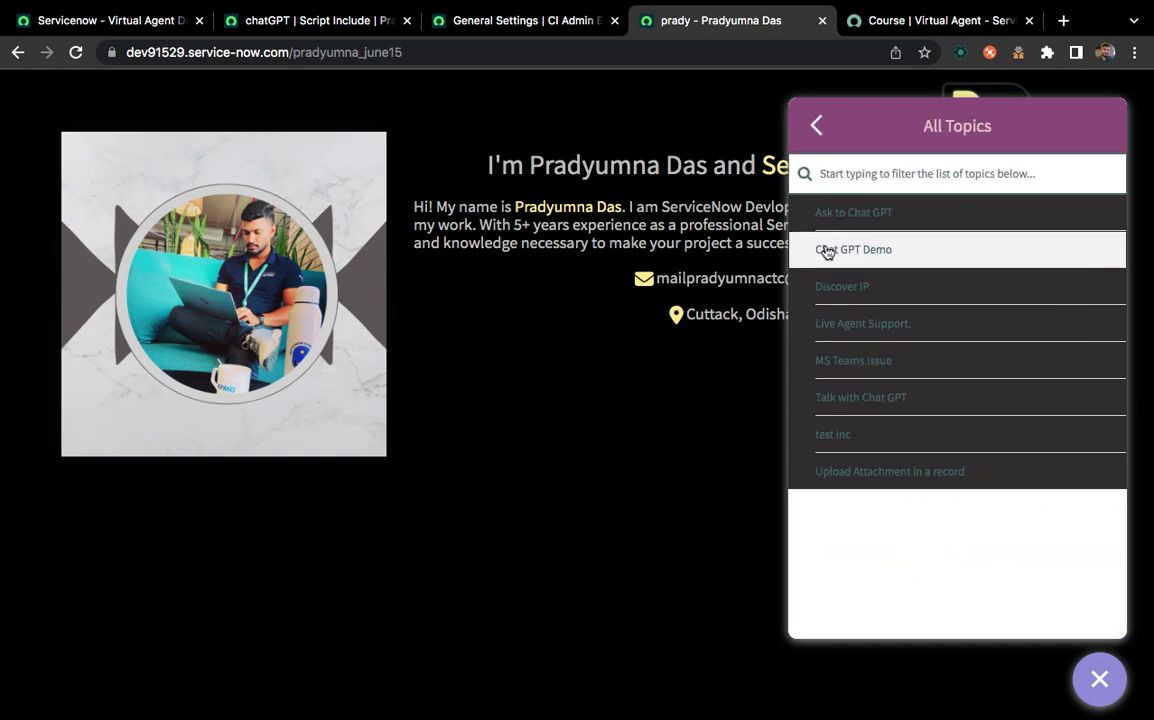
pyautogui.click(877, 250)
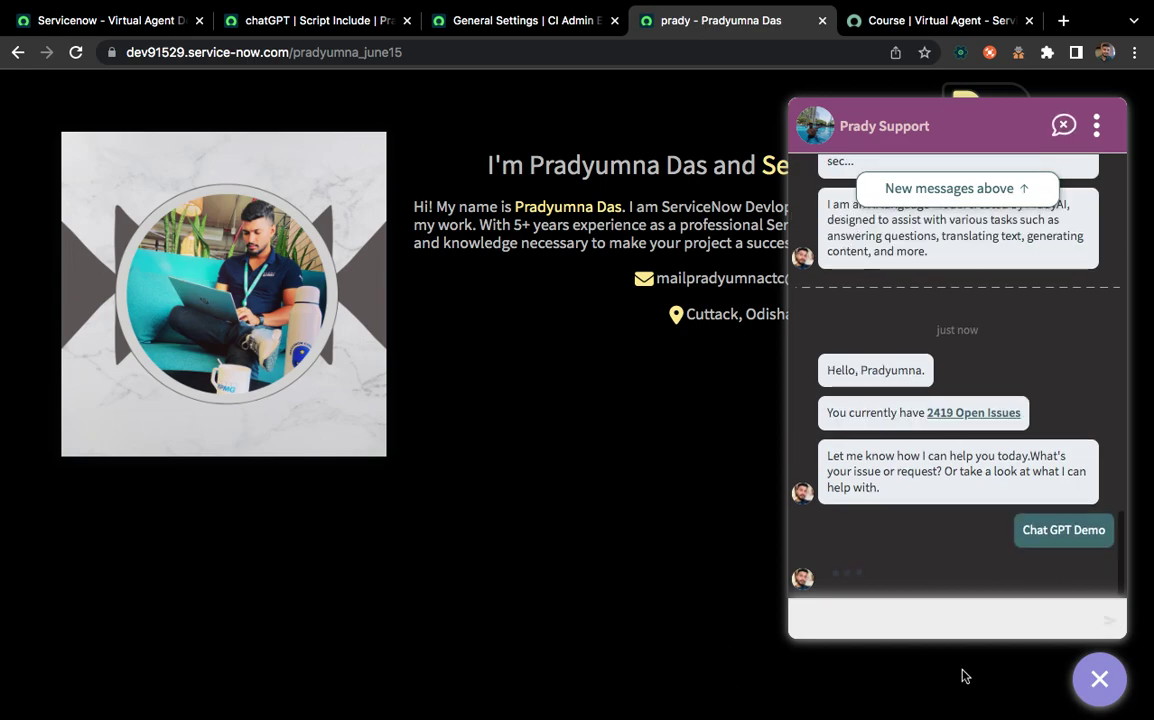
# Send "Who is your father" as the response to the Chat GPT Demo topic's greeting
pyautogui.click(874, 609)
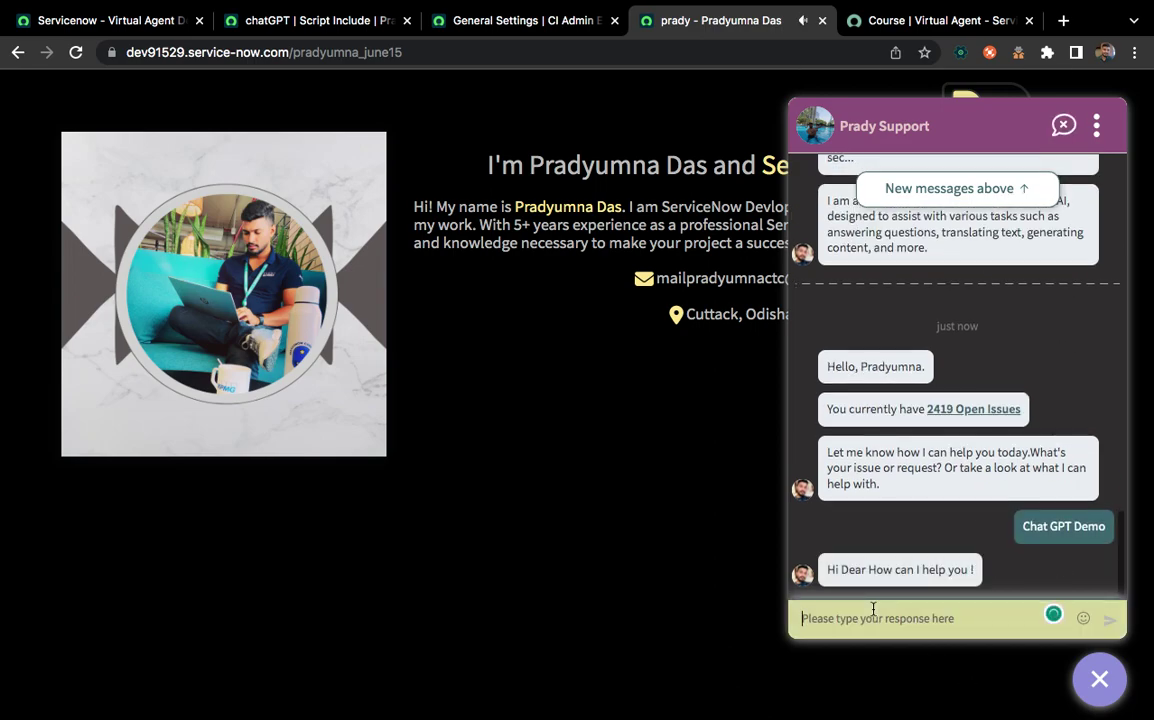
pyautogui.write('Who is your fathe')
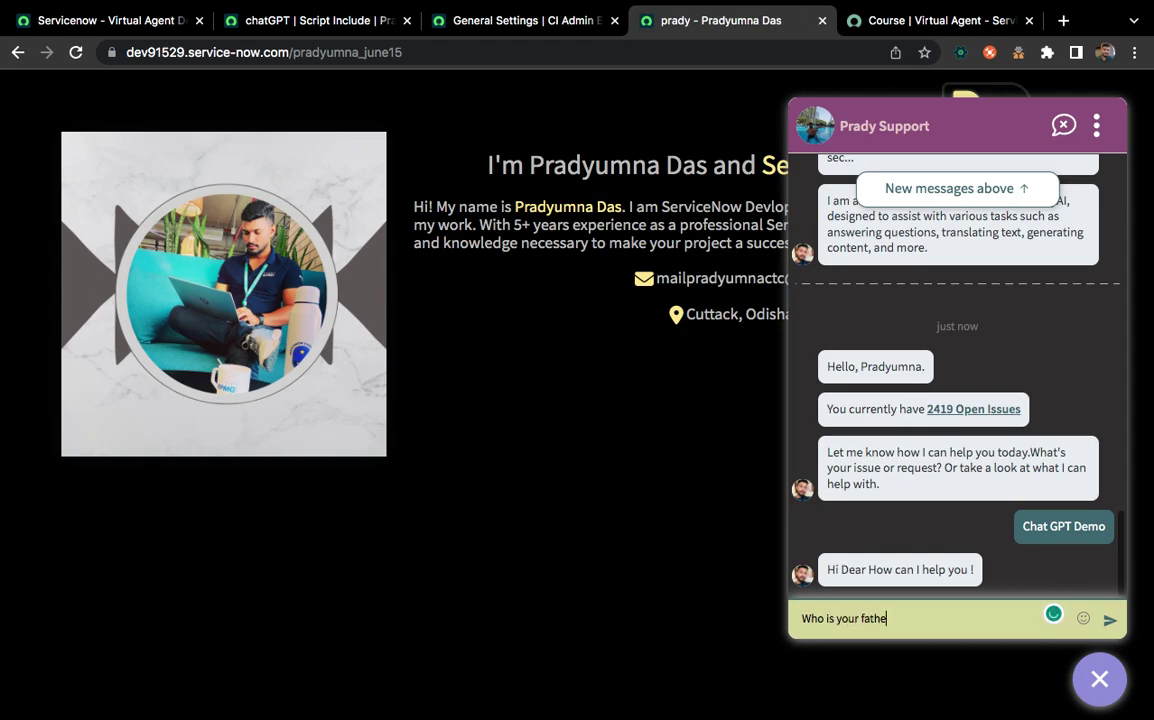
pyautogui.write('r')
pyautogui.press('Return')
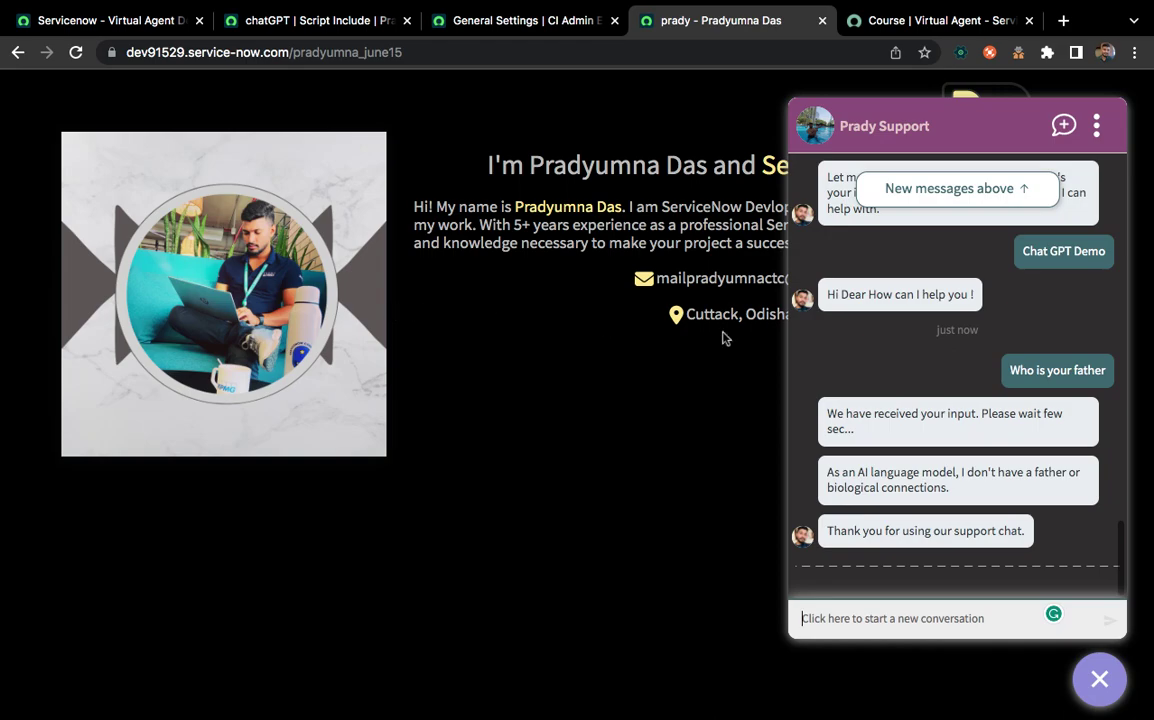
# Close and reopen the support chat on the portal, and start a new conversation
pyautogui.click(1102, 680)
pyautogui.click(1102, 680)
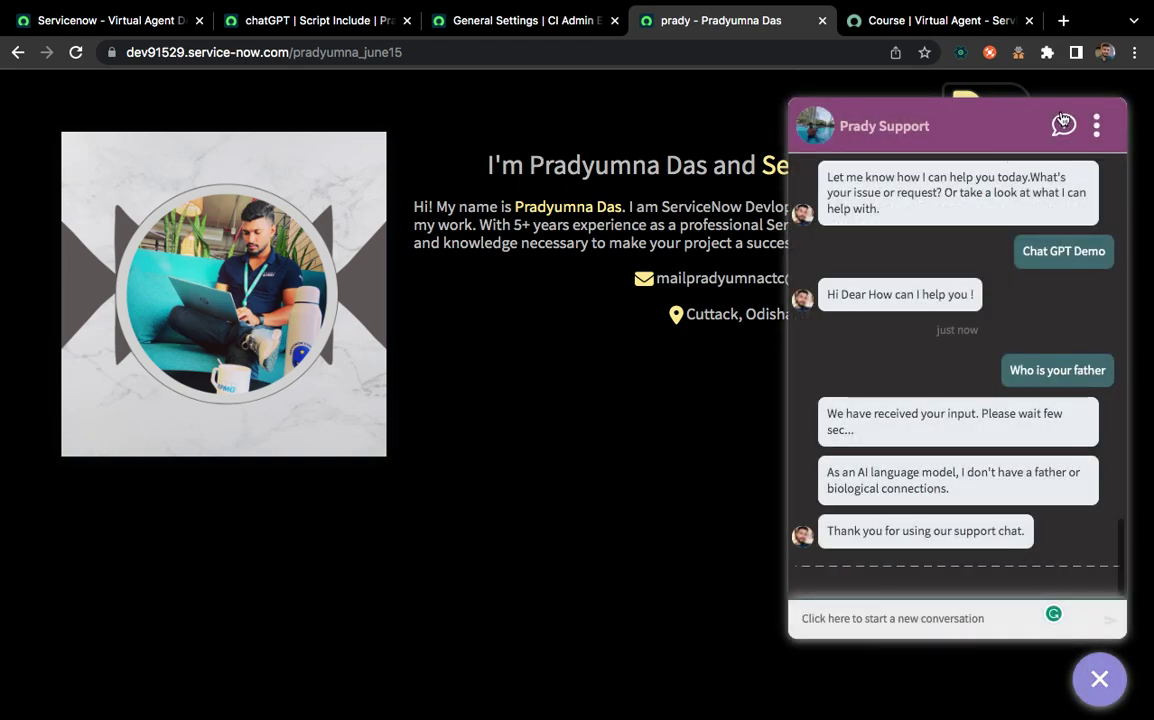
pyautogui.click(1064, 125)
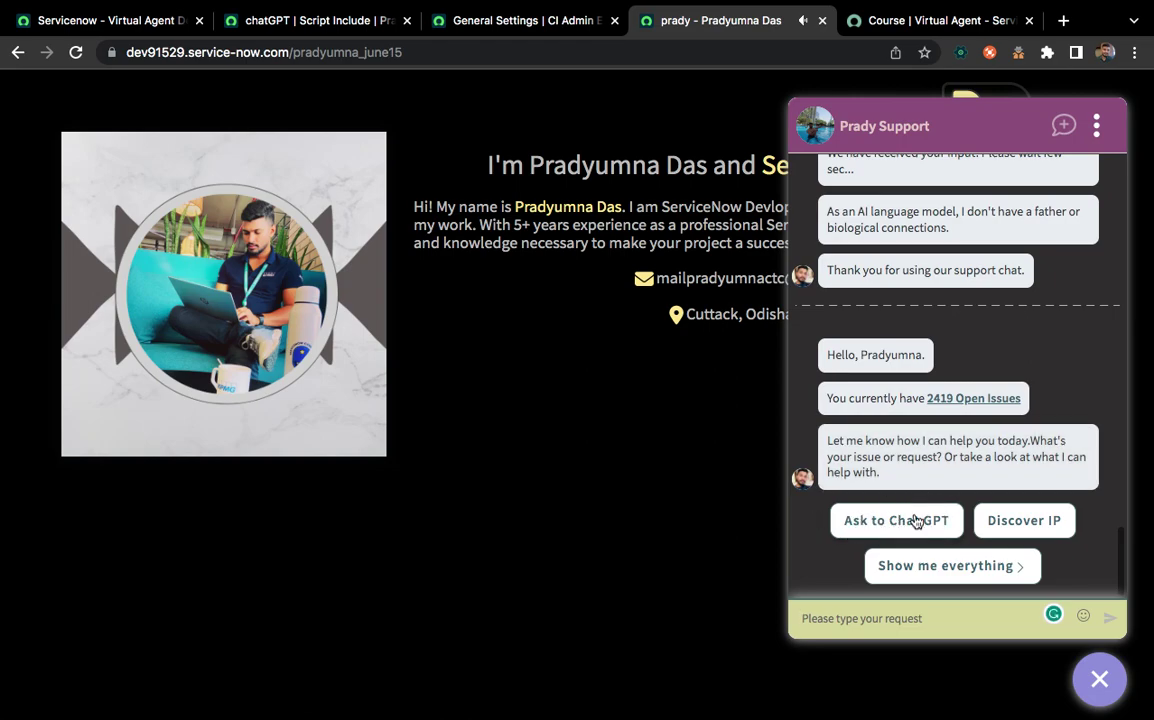
# Return to the Virtual Agent Designer page and filter the application navigator for "conver" to find the Conversational Interfaces settings
pyautogui.click(93, 22)
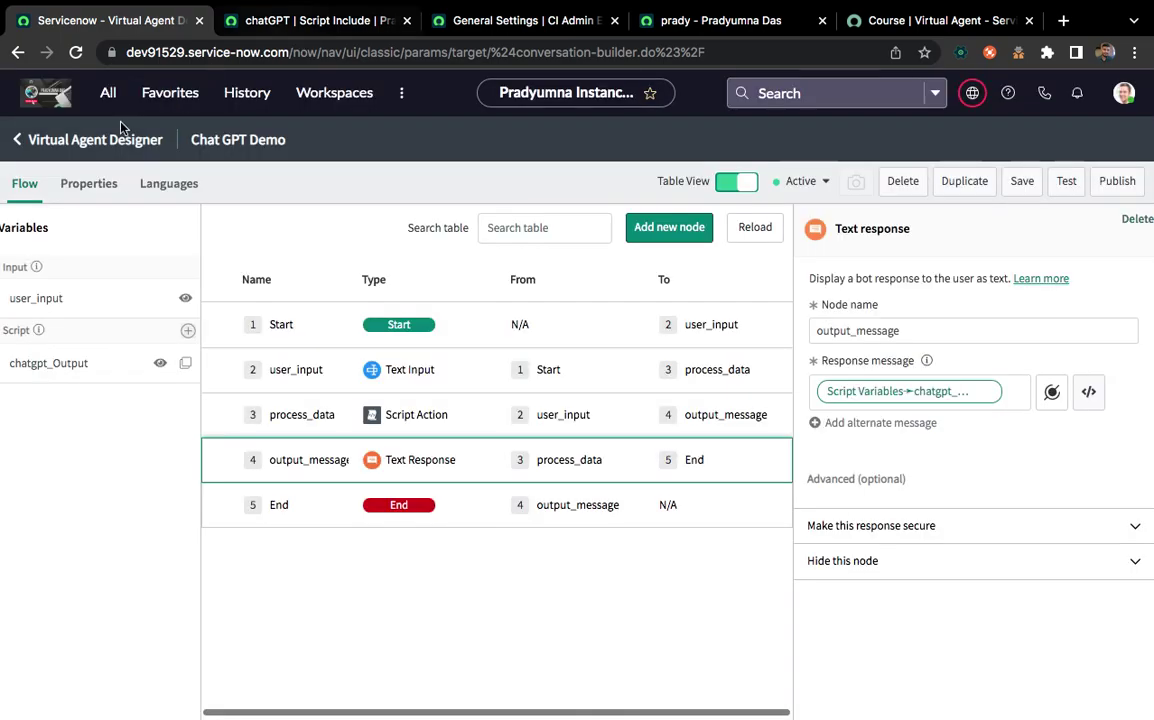
pyautogui.click(108, 93)
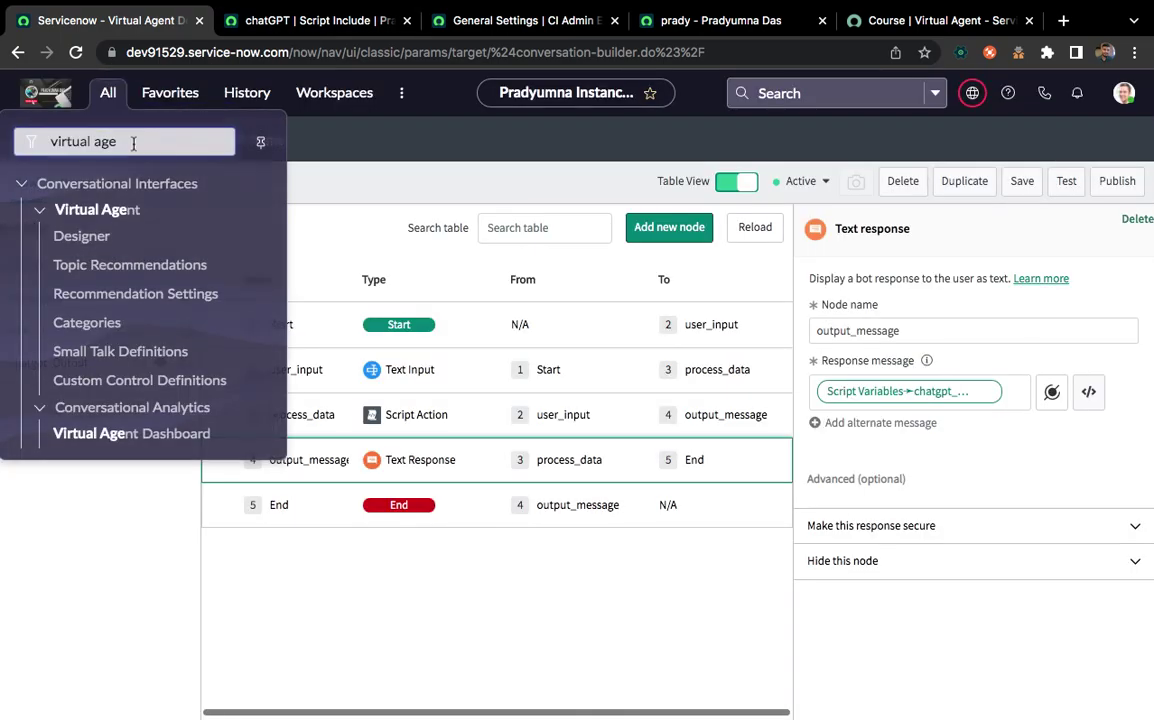
pyautogui.doubleClick(133, 143)
pyautogui.press('super+a')
pyautogui.press('BackSpace')
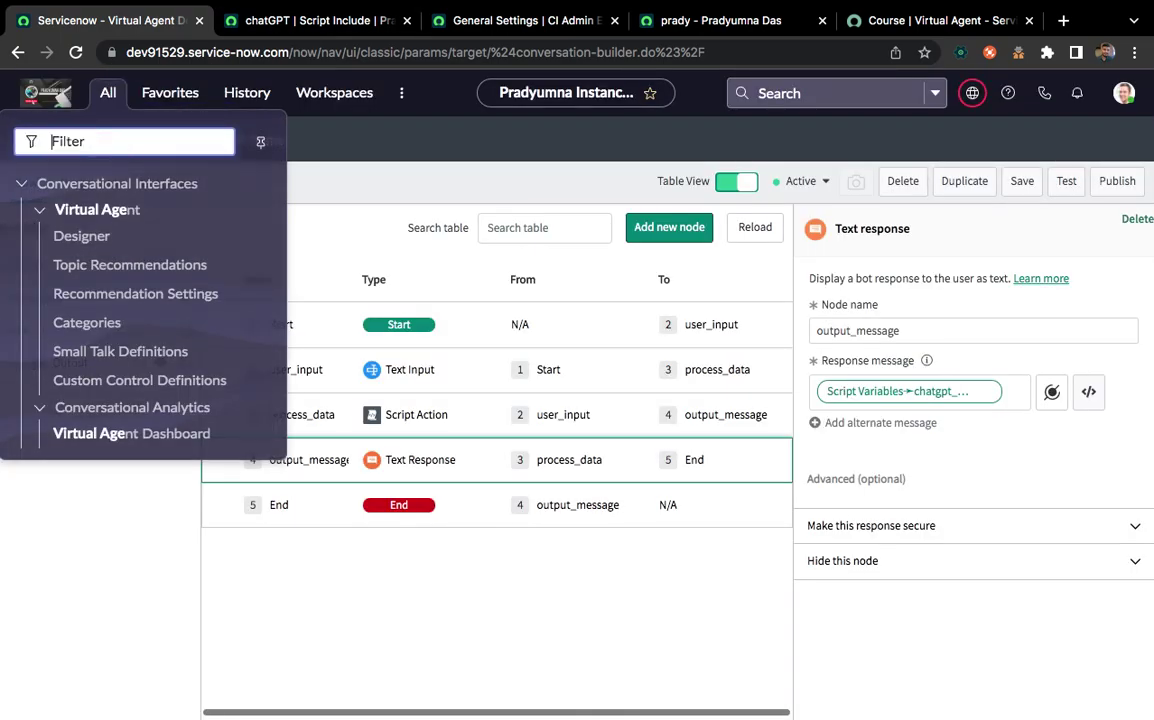
pyautogui.write('conver')
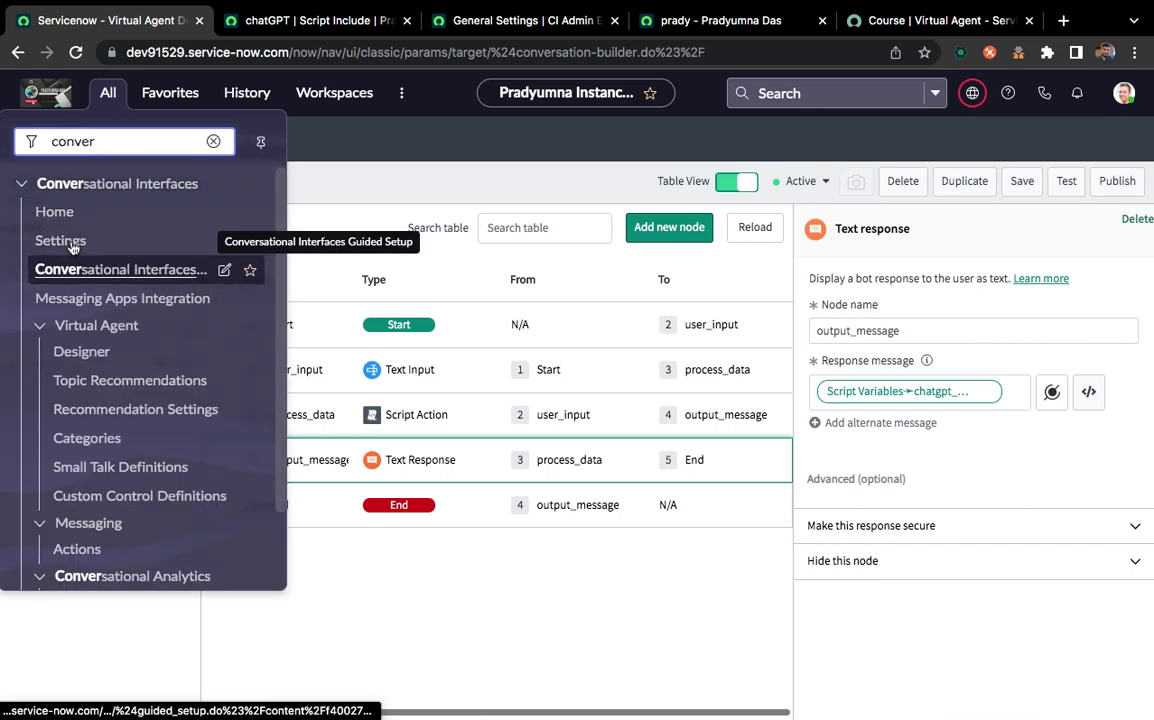
# In the Conversational Interfaces chat settings, open the Default chat experience record from the Virtual Agent custom greetings and setup
pyautogui.click(497, 22)
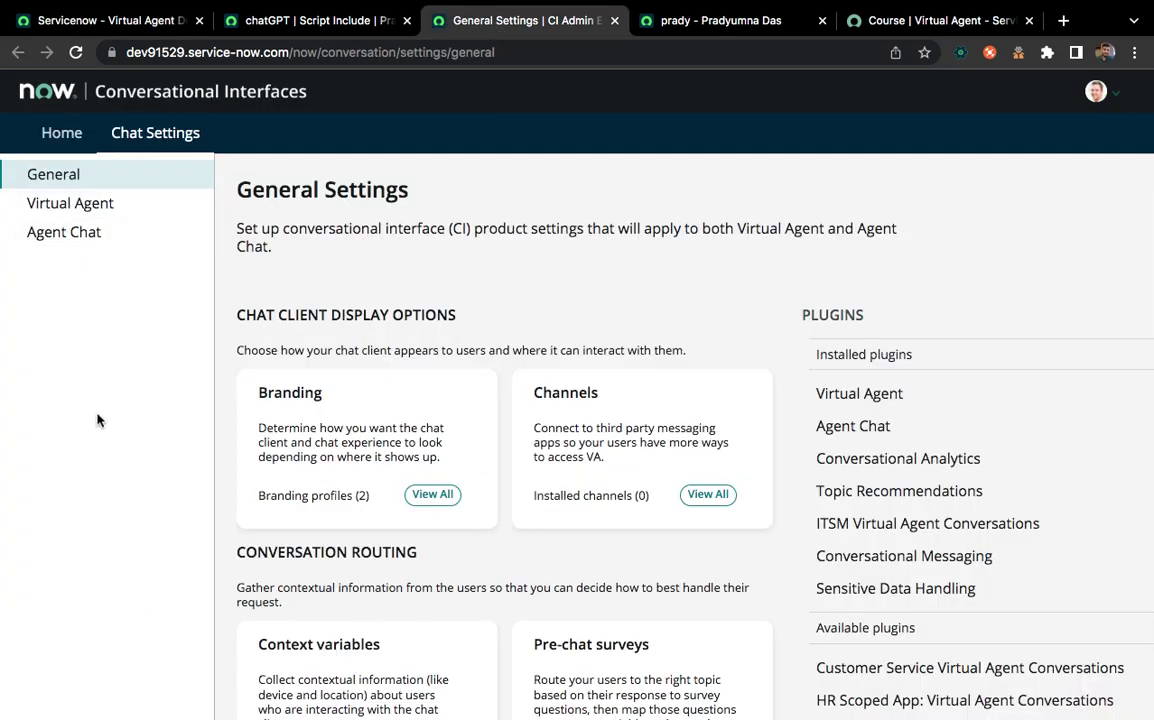
pyautogui.click(112, 212)
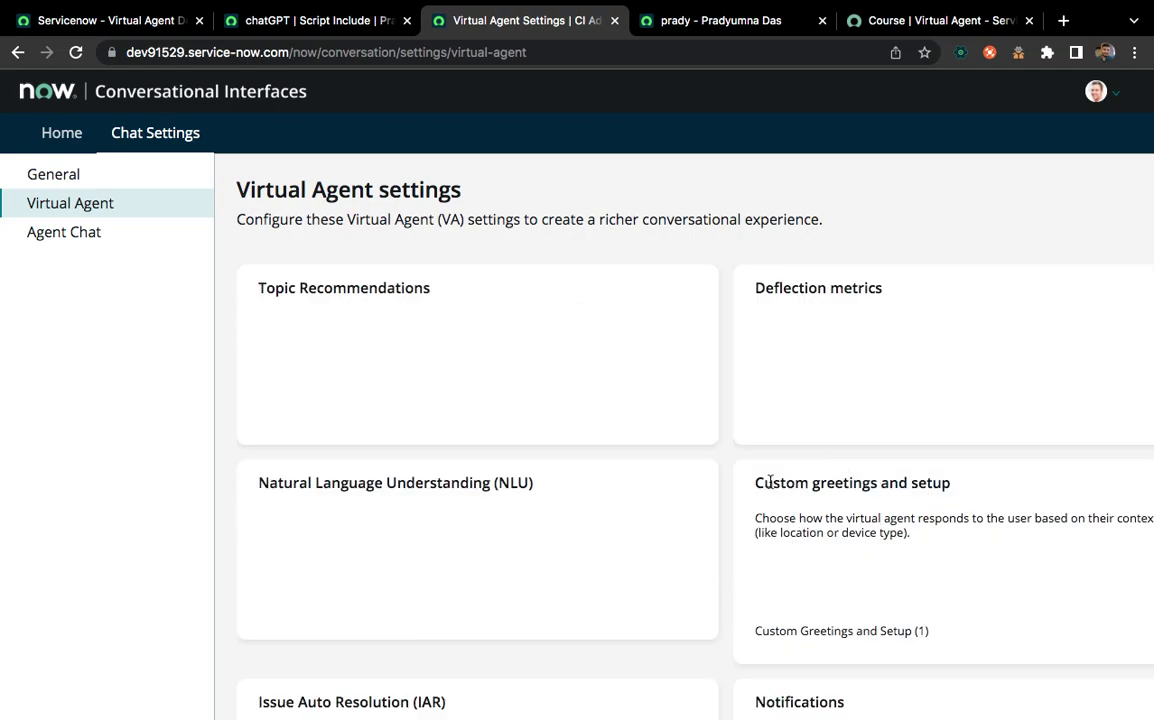
pyautogui.scroll(-1, 947, 572)
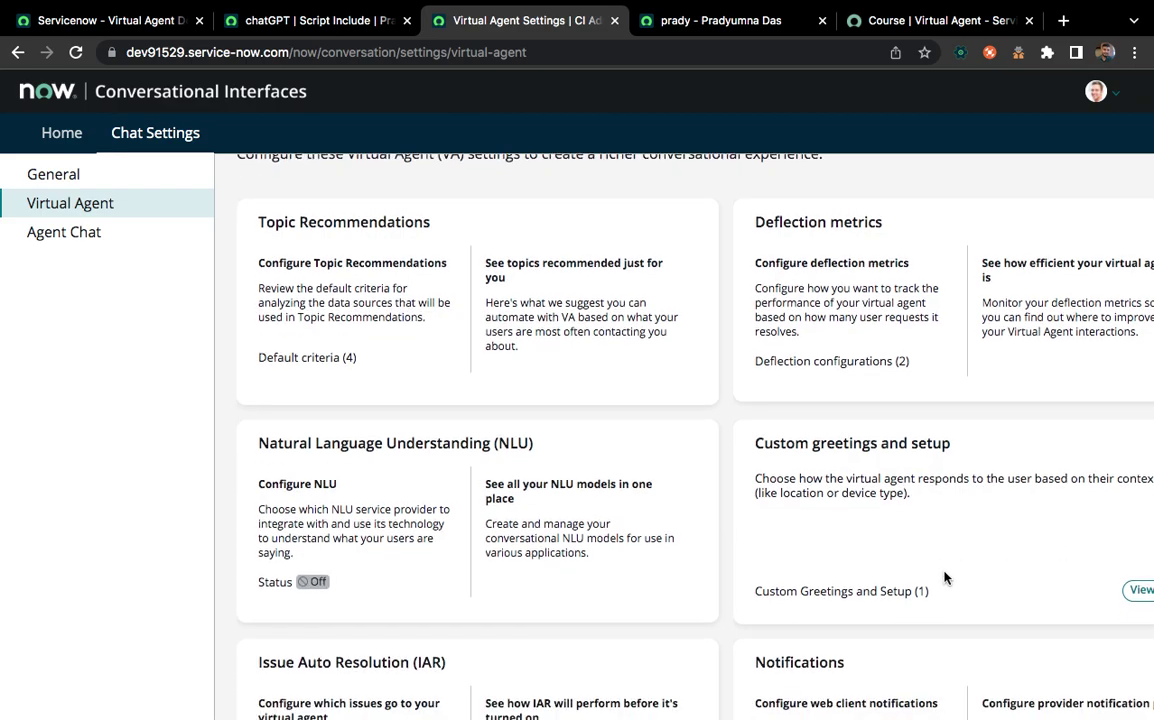
pyautogui.click(1139, 592)
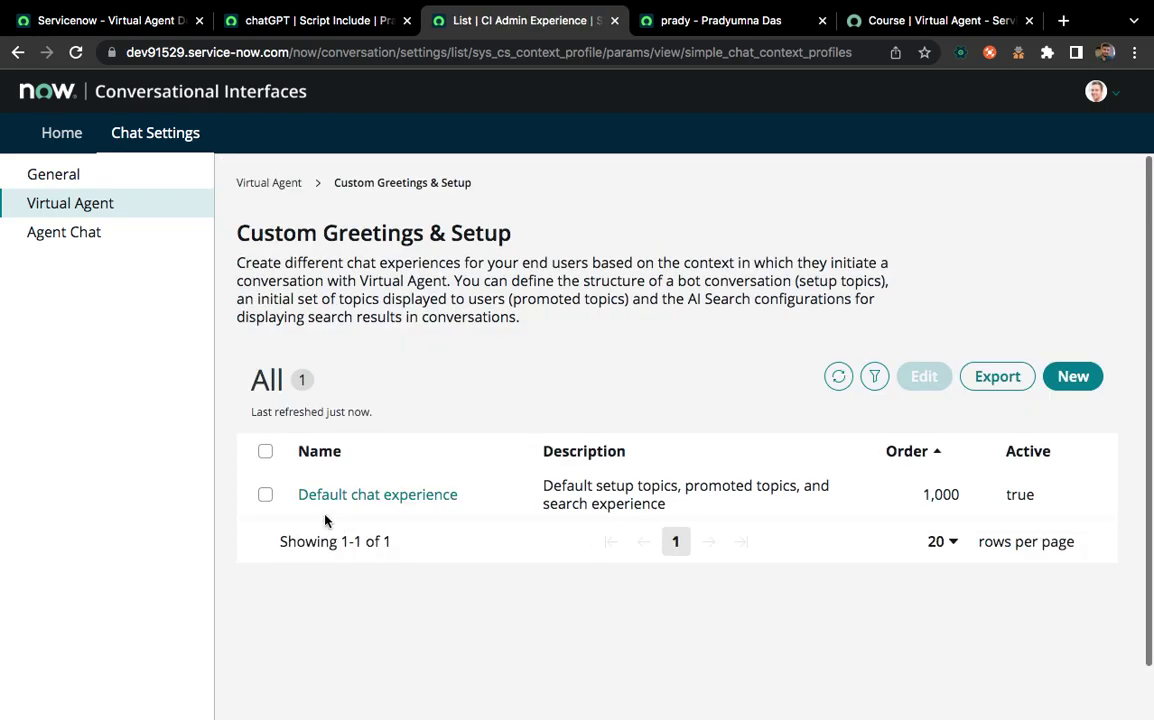
pyautogui.click(375, 502)
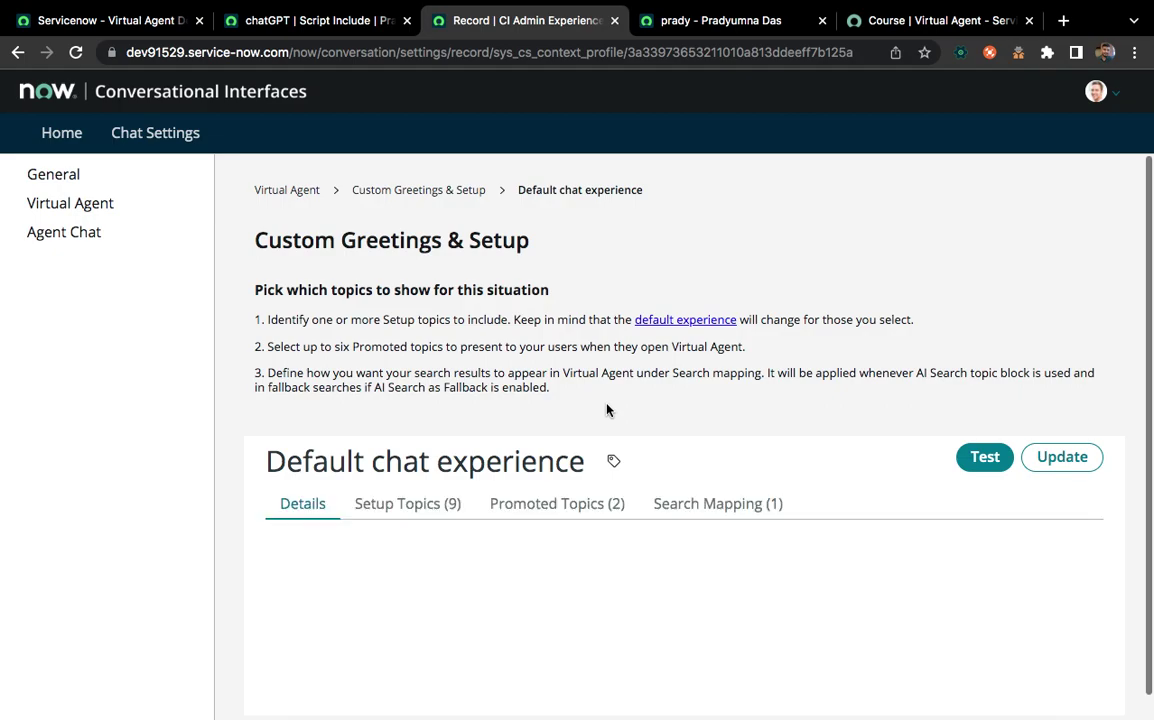
# Review the details and setup topics of the Default chat experience, and display its promoted topics
pyautogui.scroll(-1, 606, 410)
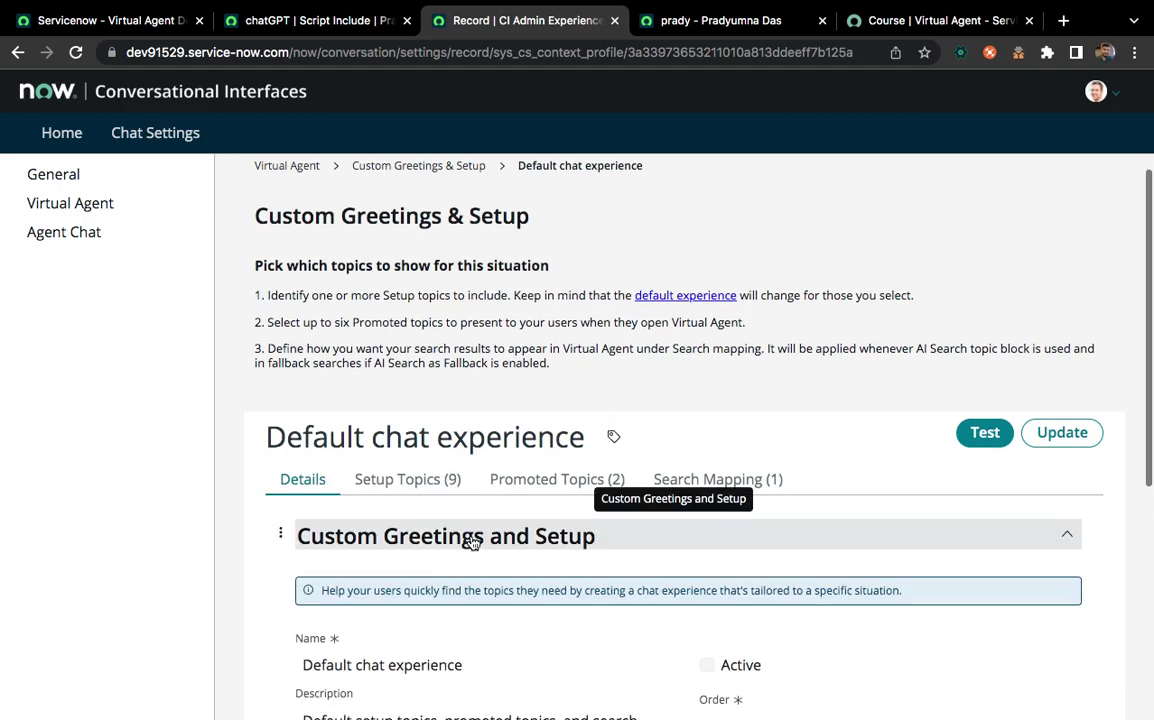
pyautogui.scroll(-4, 471, 542)
pyautogui.scroll(4, 520, 396)
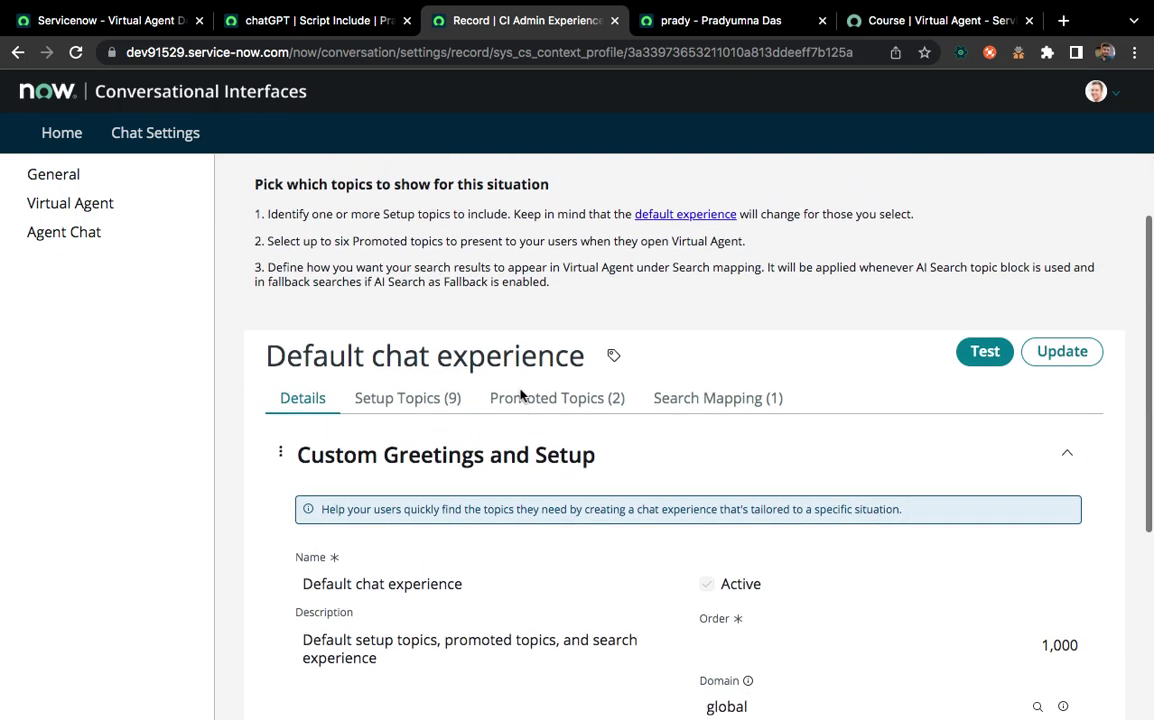
pyautogui.click(404, 431)
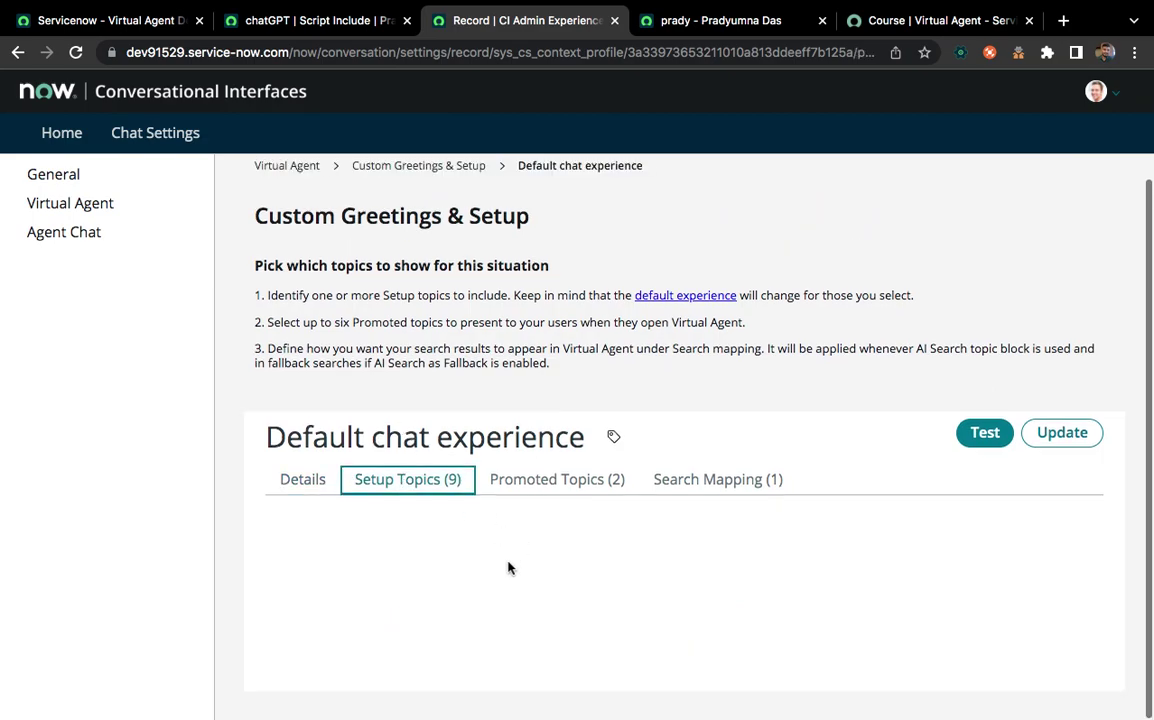
pyautogui.click(531, 481)
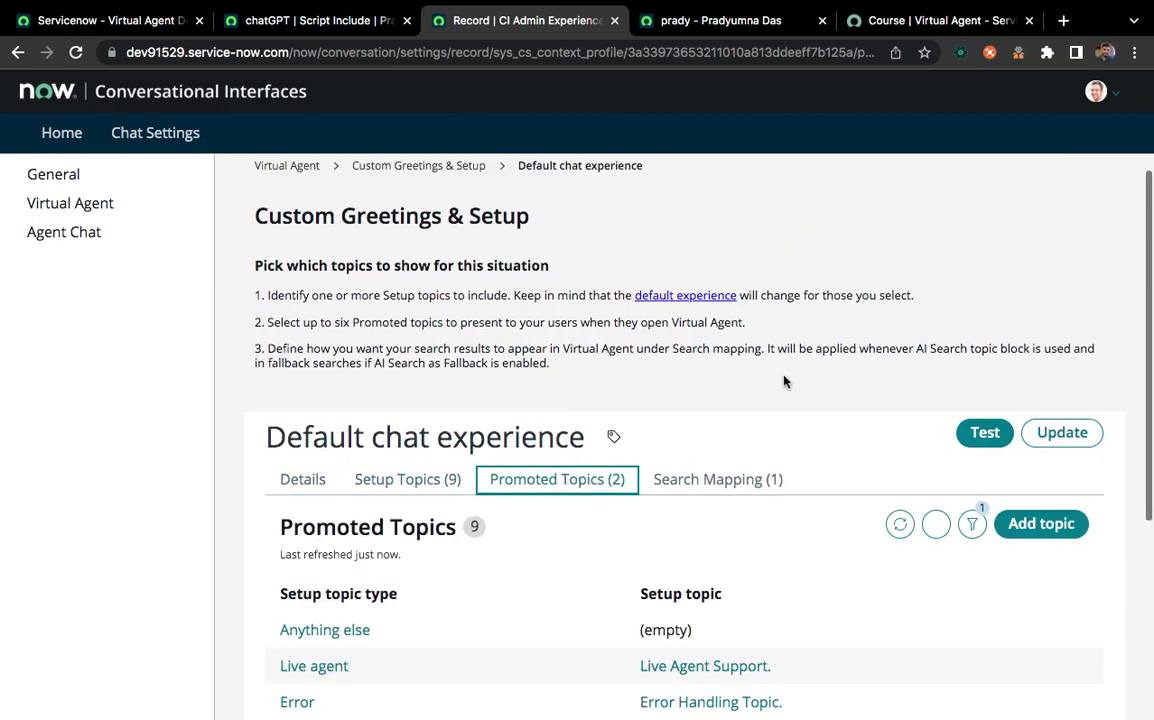
pyautogui.scroll(-1, 783, 381)
pyautogui.scroll(-1, 784, 381)
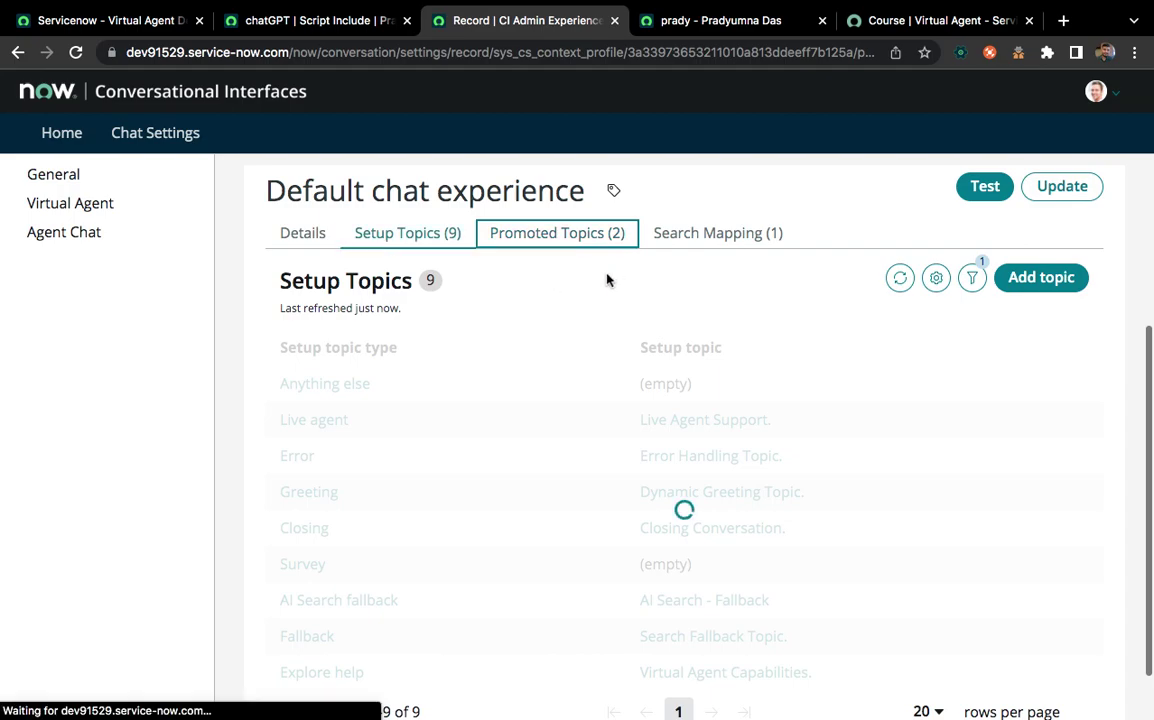
# Compare the topic options offered in the portal's support chat with the promoted topics of the Default chat experience
pyautogui.click(712, 30)
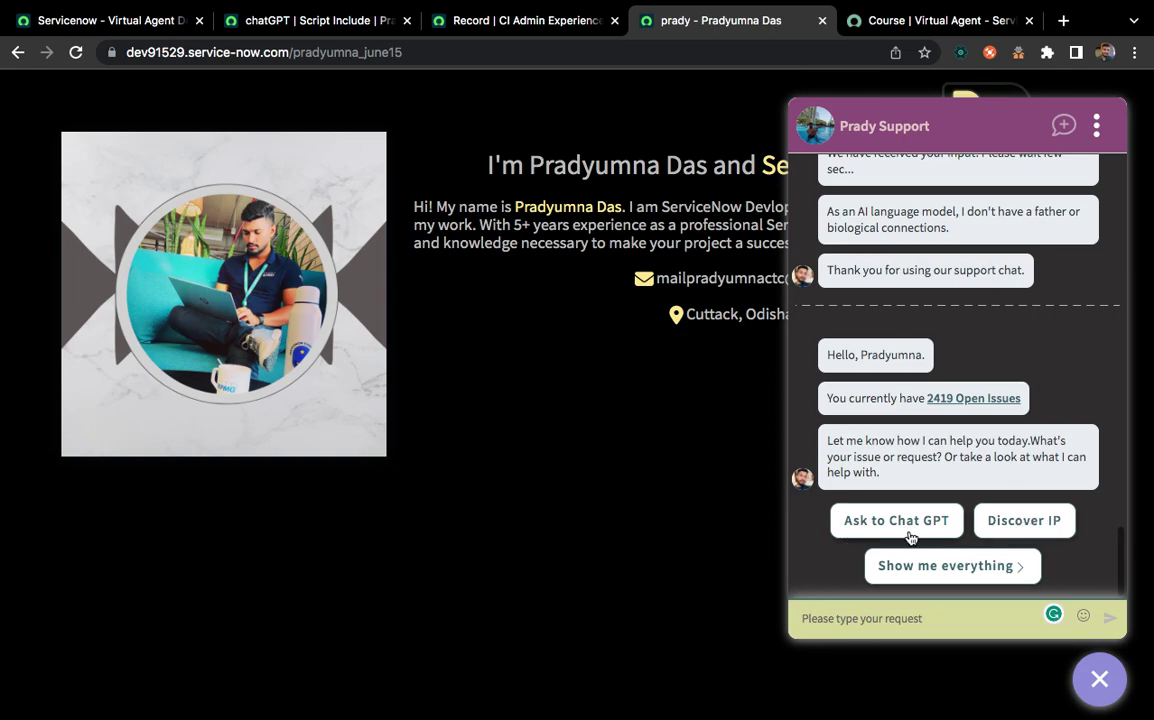
pyautogui.click(471, 22)
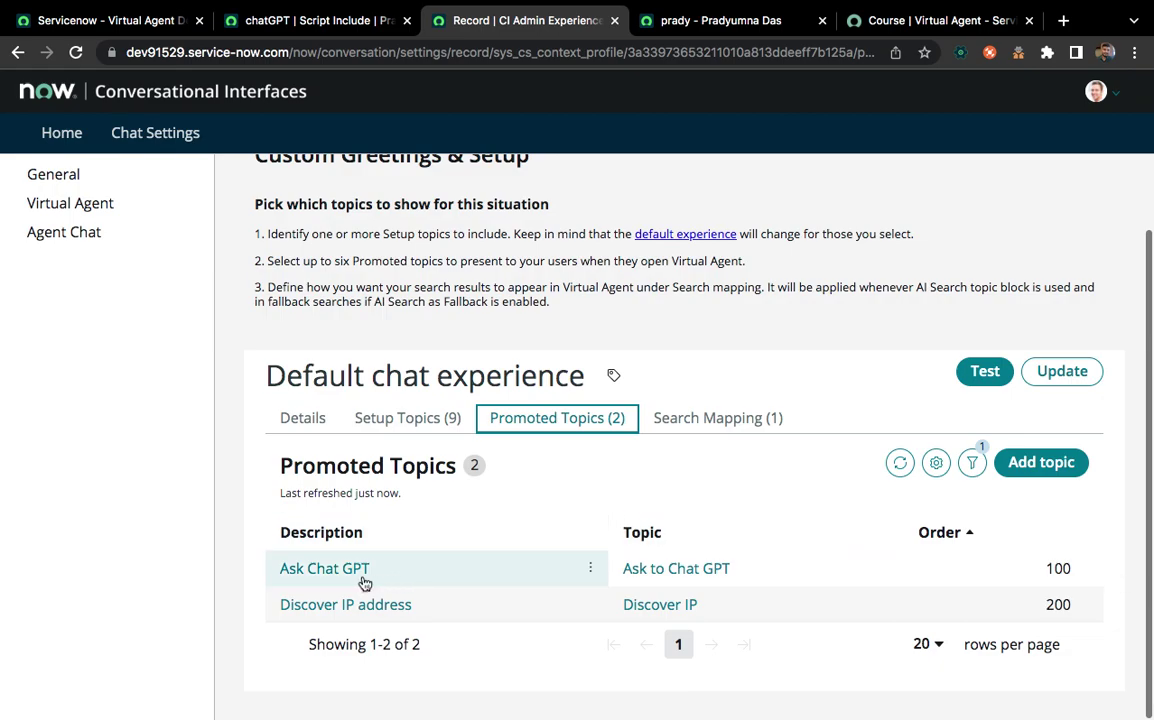
pyautogui.click(1086, 570)
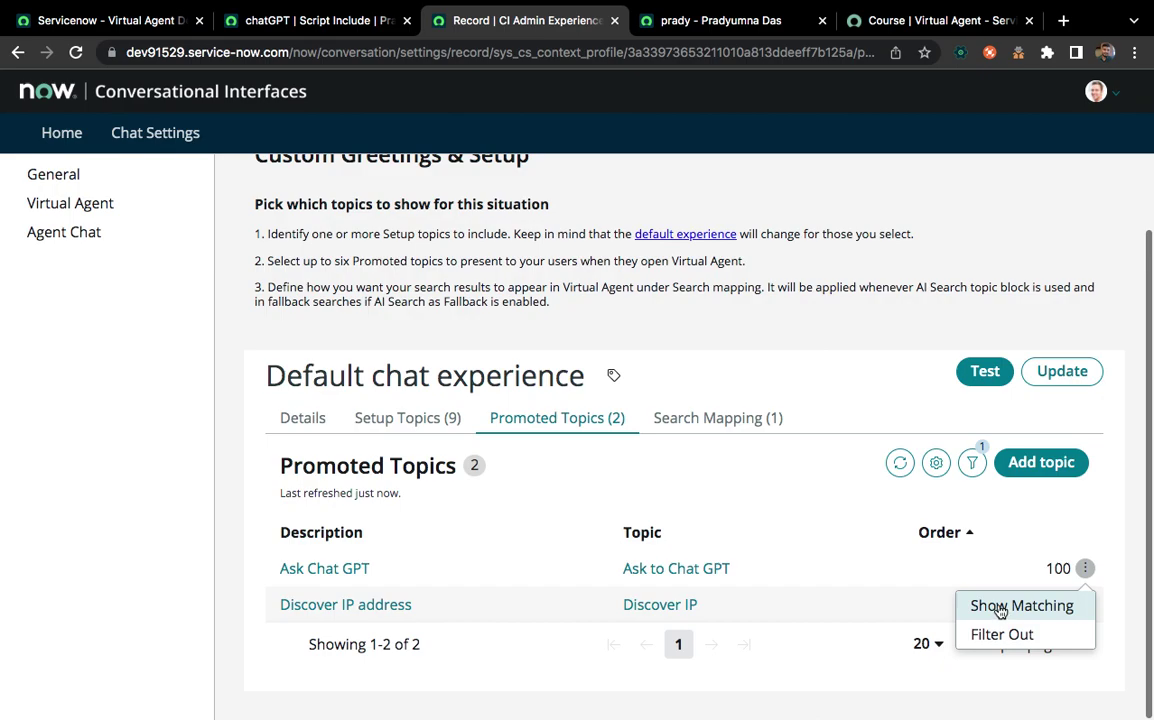
pyautogui.click(783, 548)
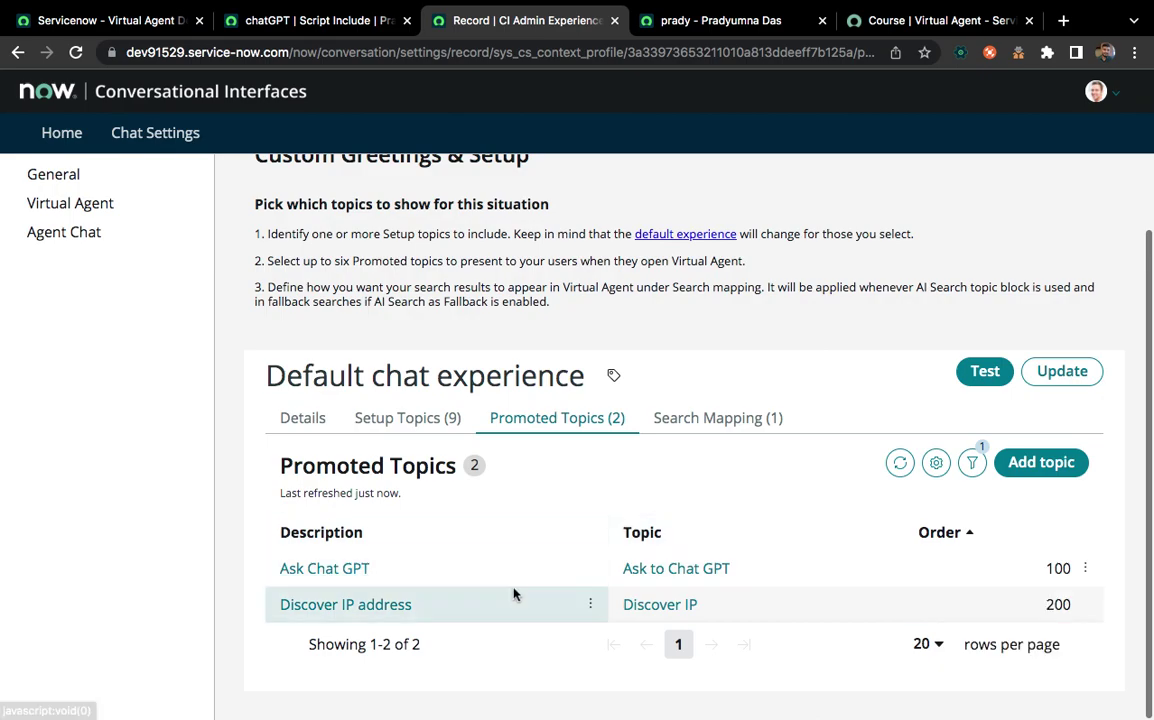
# Replace the topic of the Ask Chat GPT promoted entry with Chat GPT Demo at order 100, and save the record
pyautogui.click(325, 569)
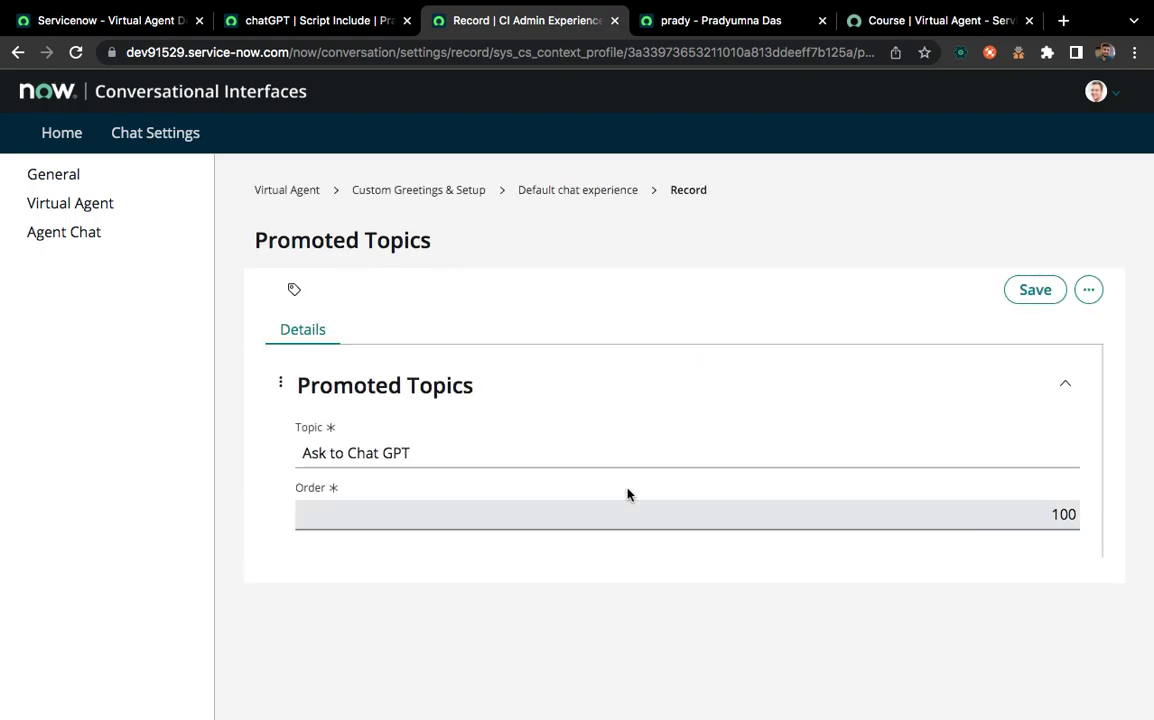
pyautogui.click(430, 451)
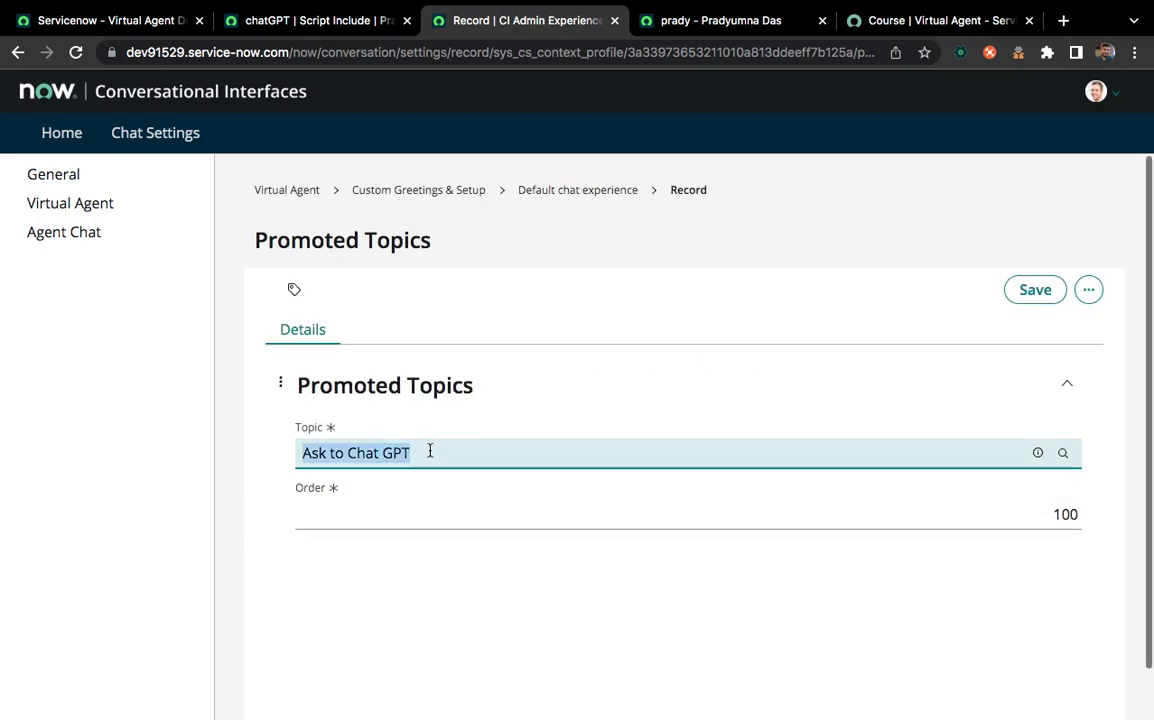
pyautogui.press('BackSpace')
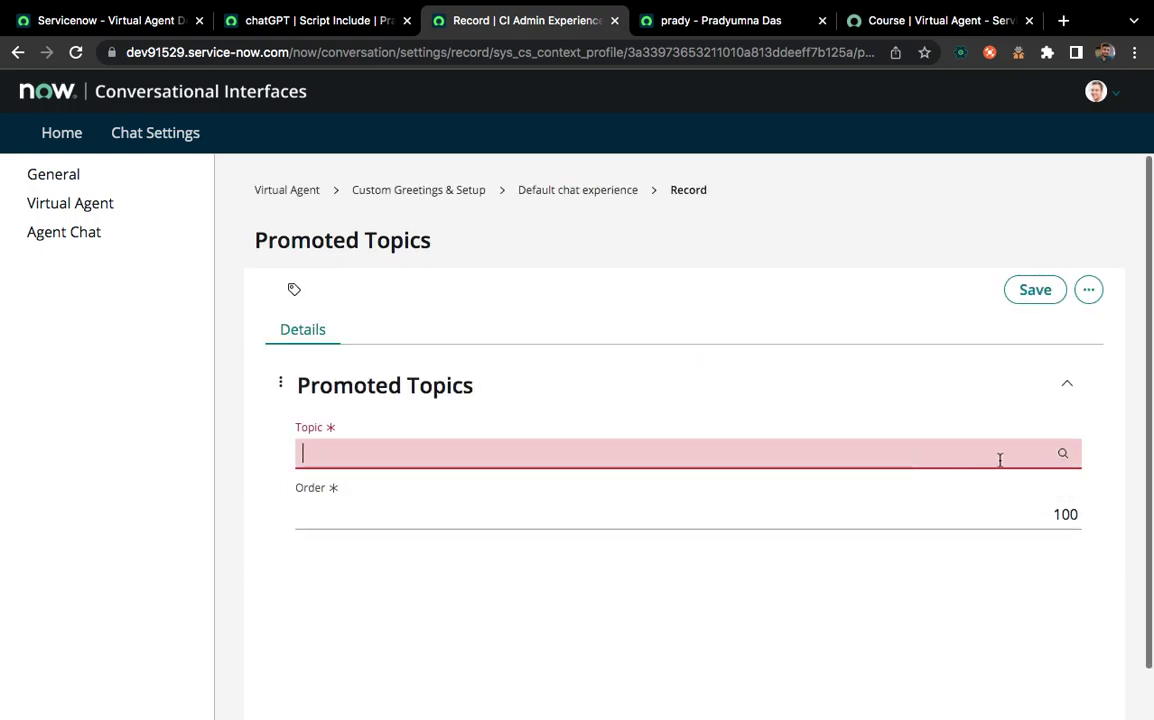
pyautogui.click(1063, 454)
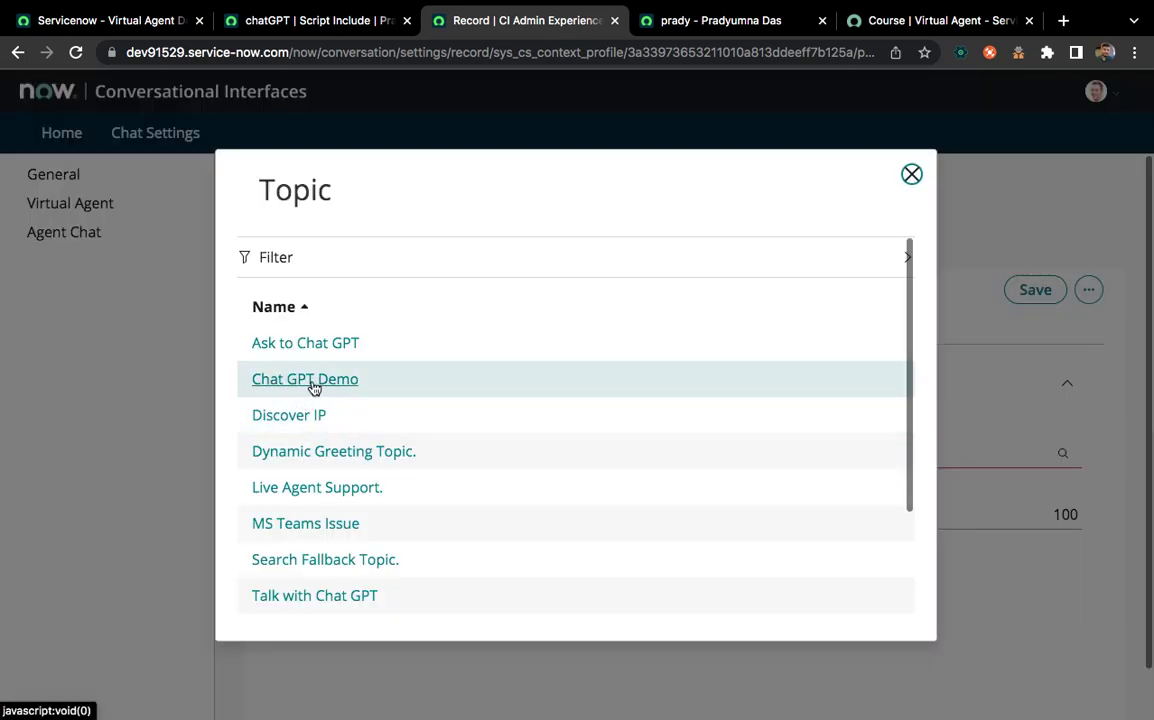
pyautogui.click(305, 379)
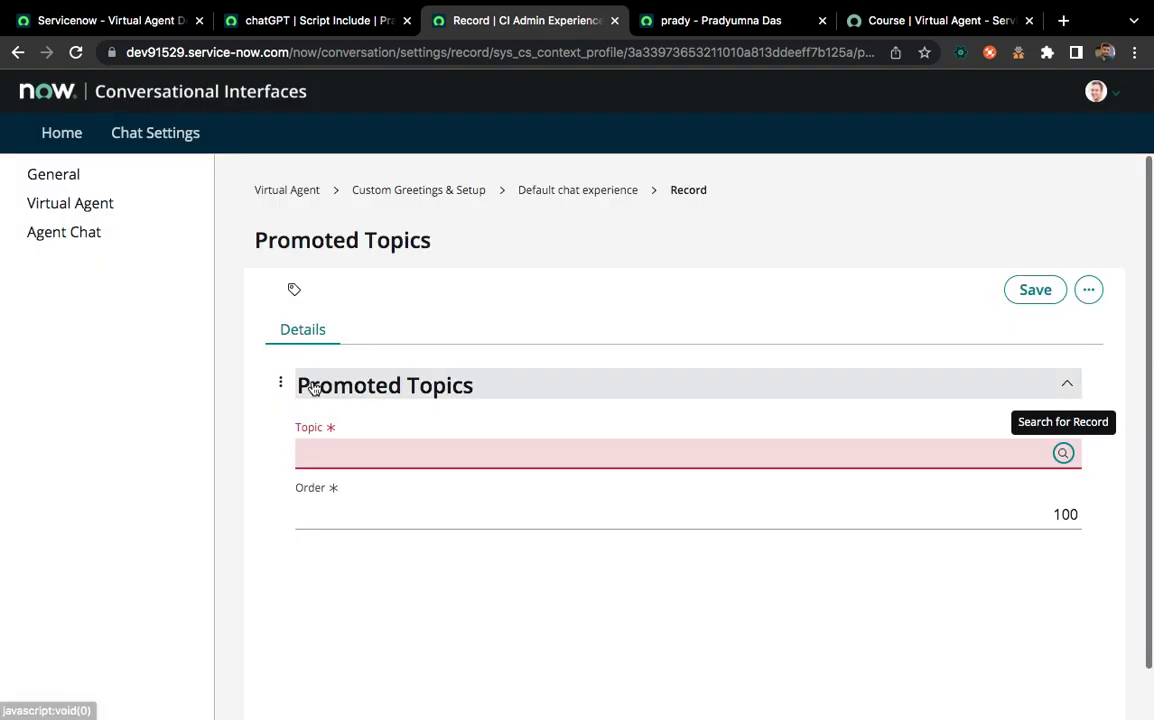
pyautogui.click(1057, 518)
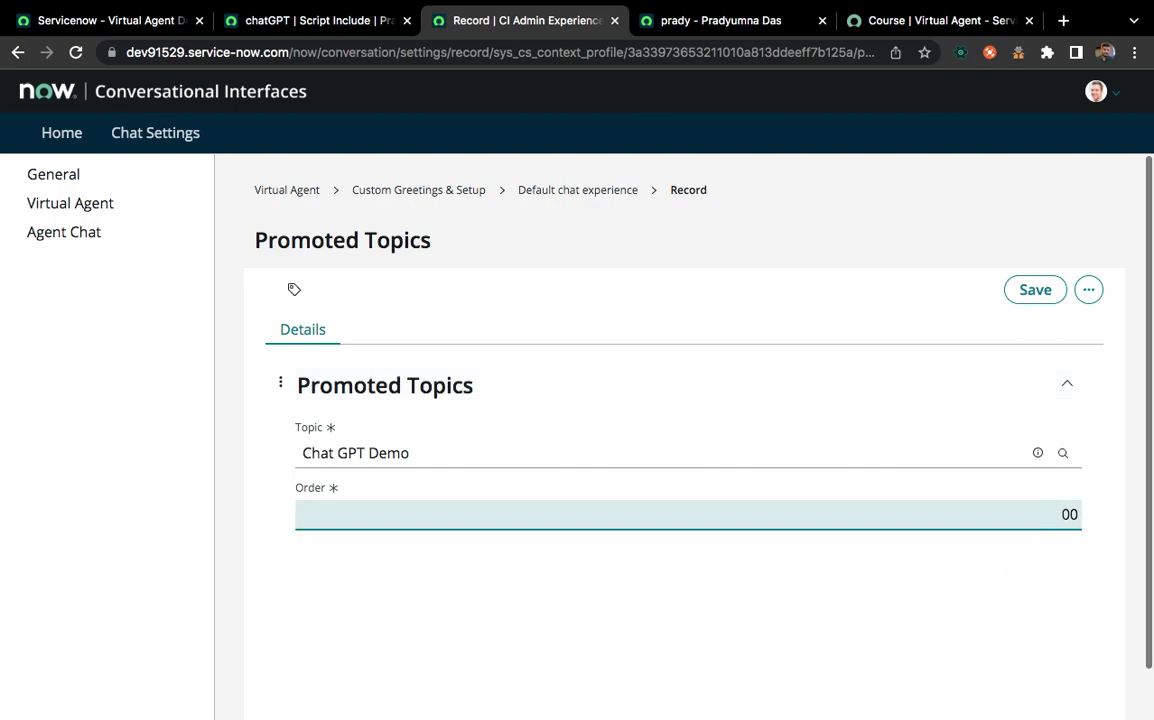
pyautogui.click(1033, 288)
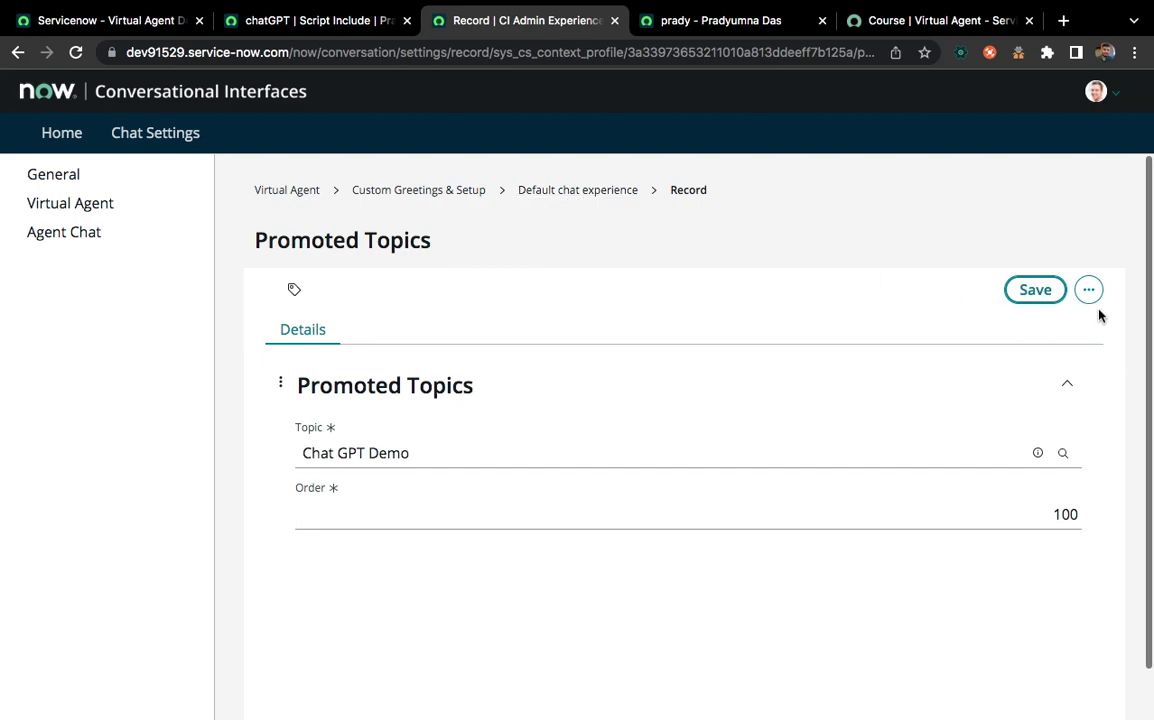
pyautogui.click(1033, 292)
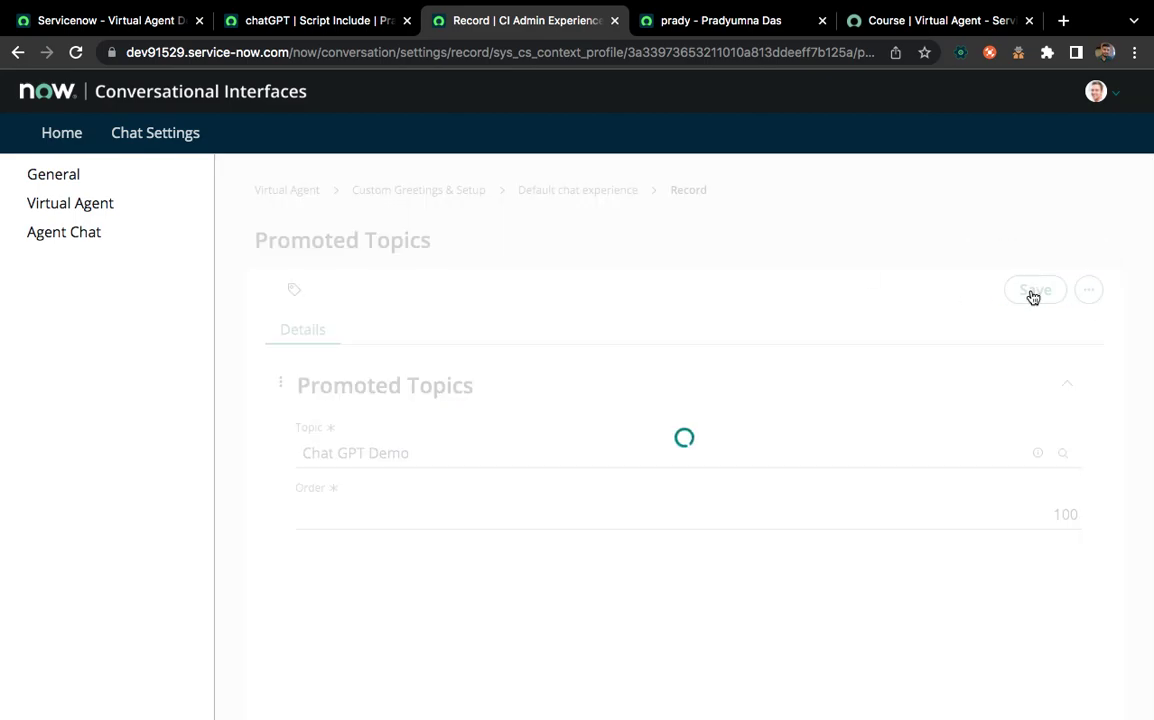
# Return to the Default chat experience, list its promoted topics and select the order value of Chat GPT Demo
pyautogui.click(594, 190)
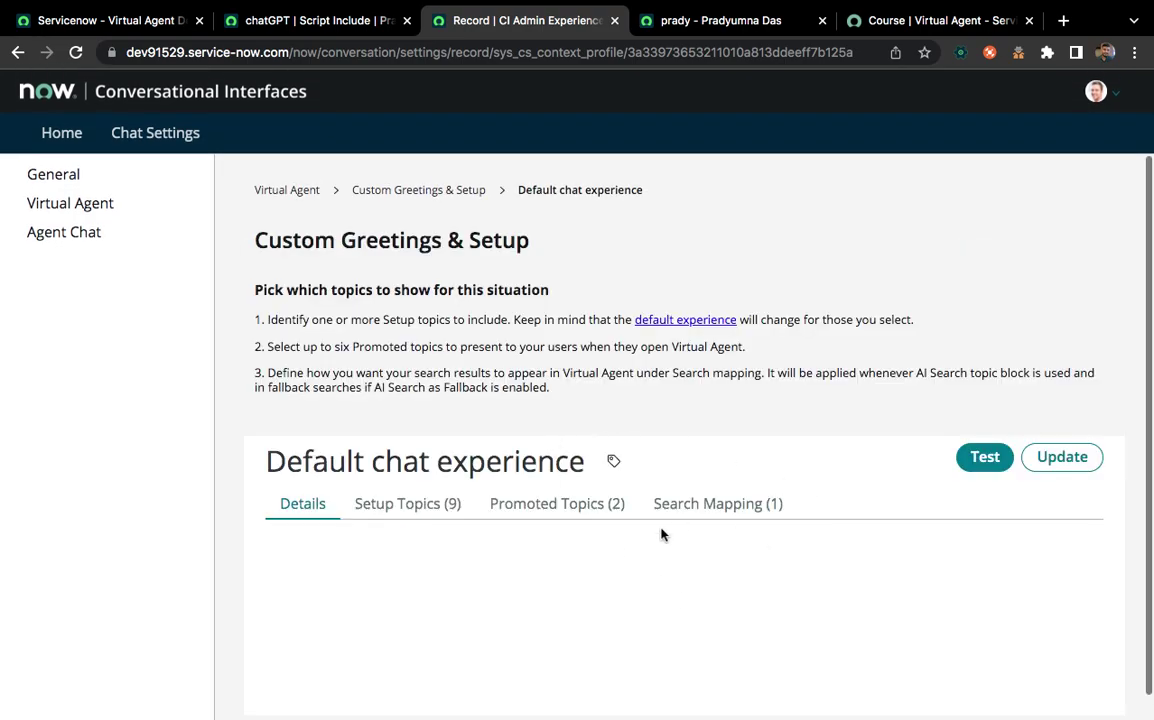
pyautogui.scroll(-1, 662, 533)
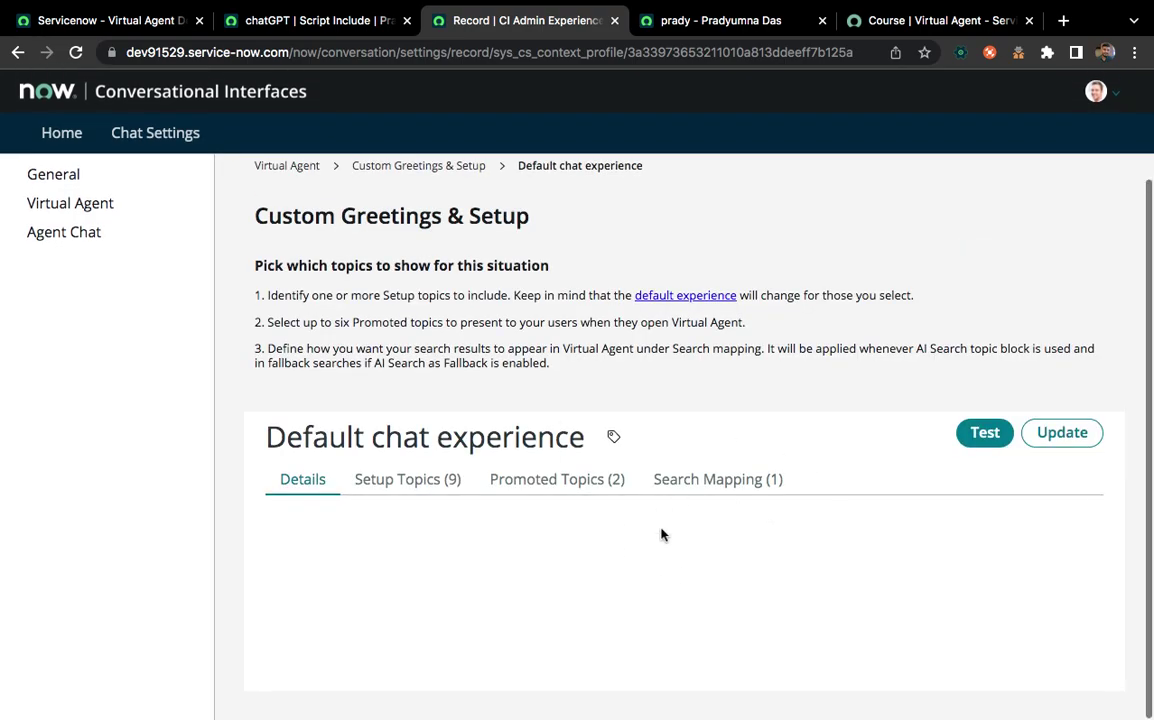
pyautogui.click(543, 481)
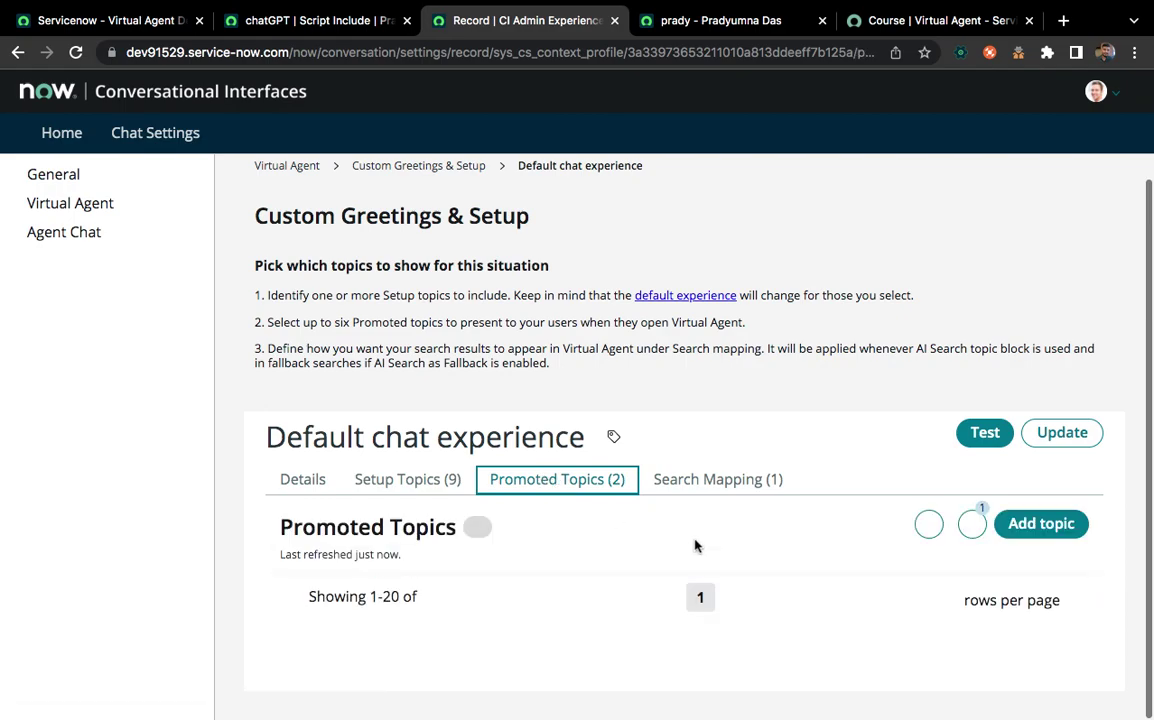
pyautogui.scroll(-2, 688, 547)
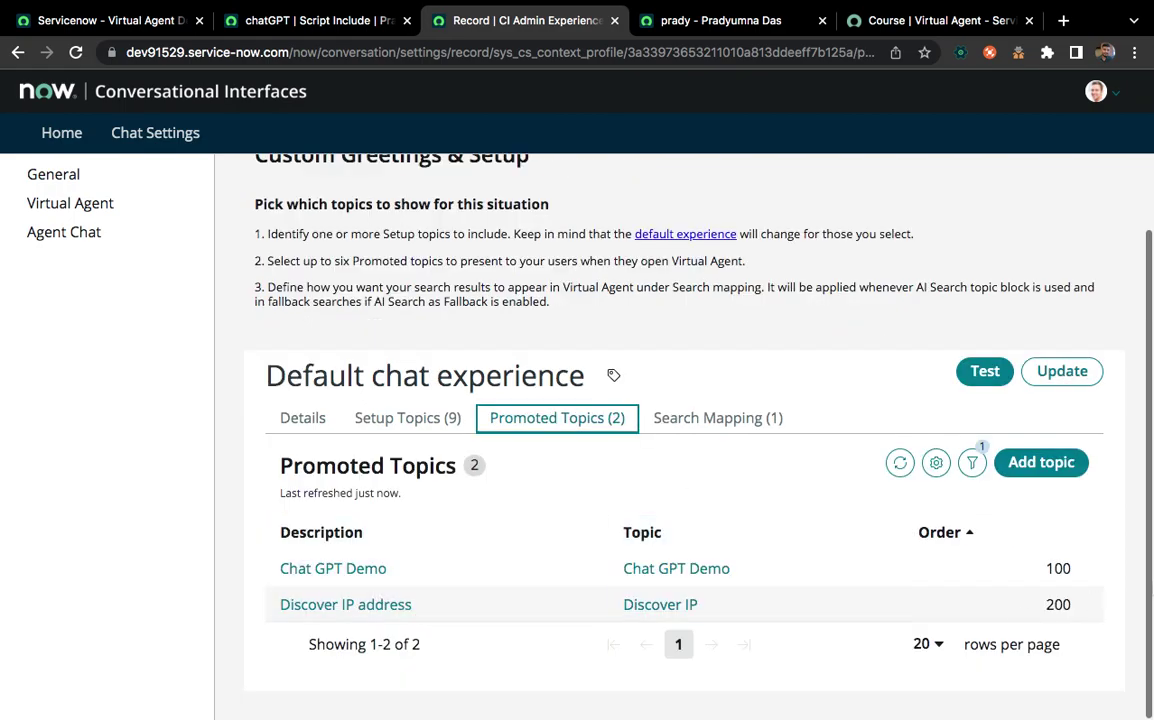
pyautogui.doubleClick(1045, 569)
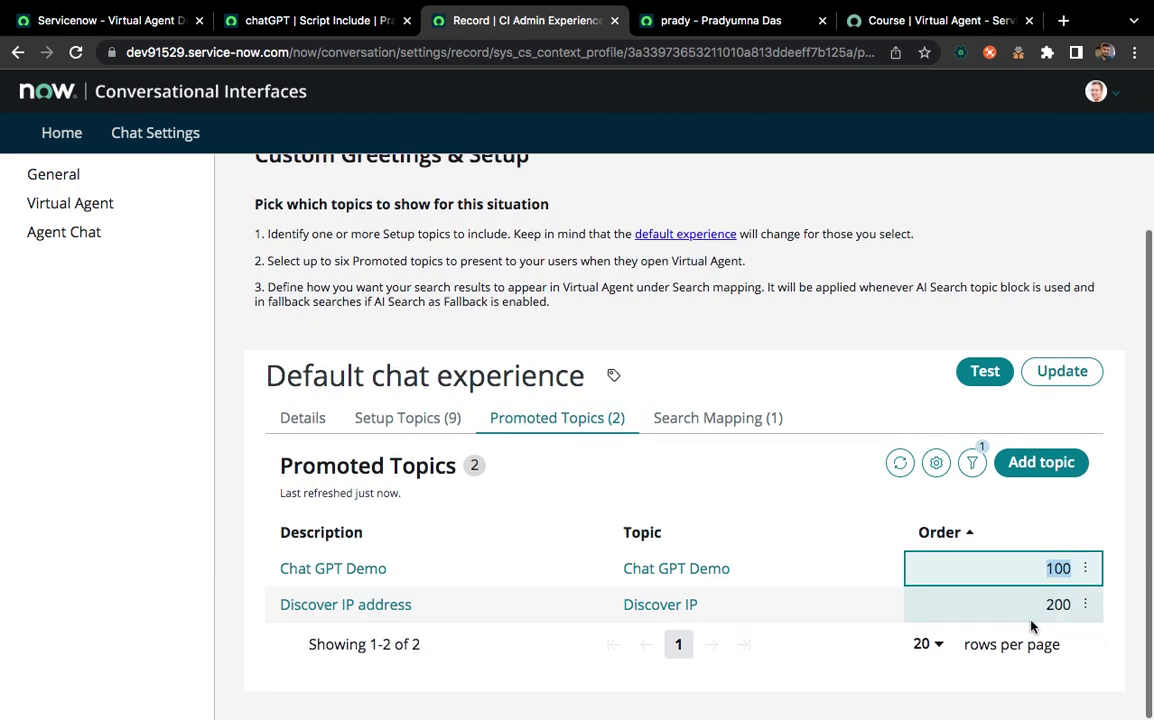
# Set the order of the Discover IP address promoted topic to 100 and save the record
pyautogui.click(337, 608)
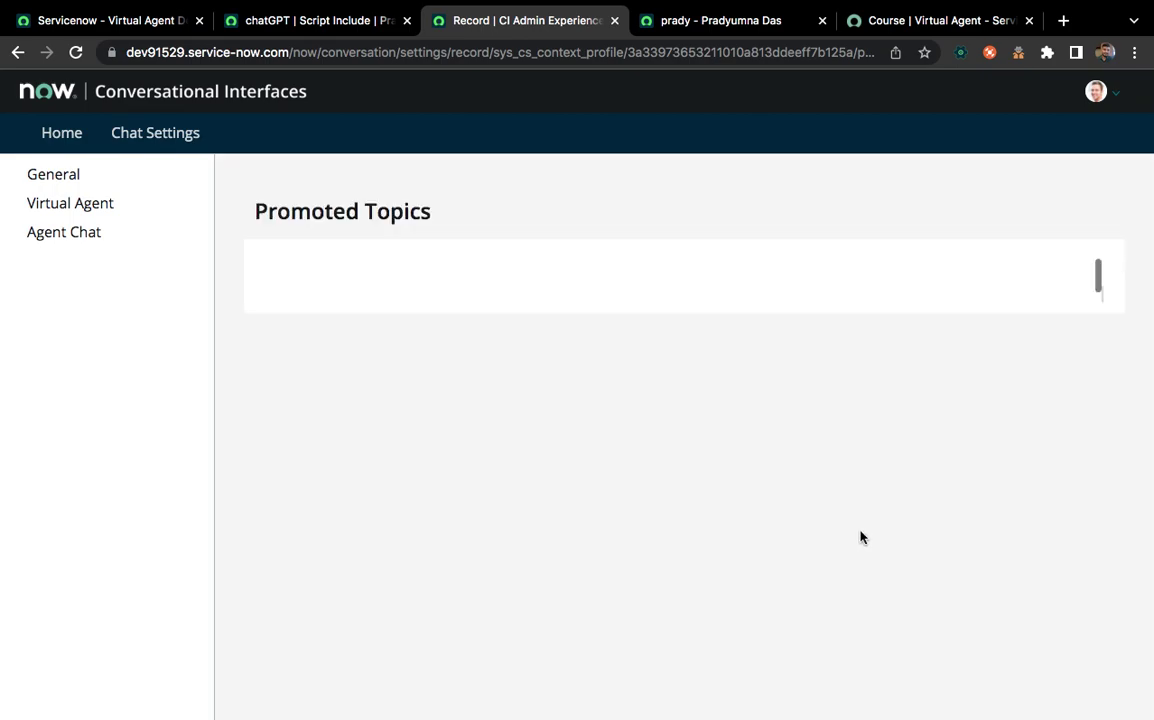
pyautogui.click(1060, 514)
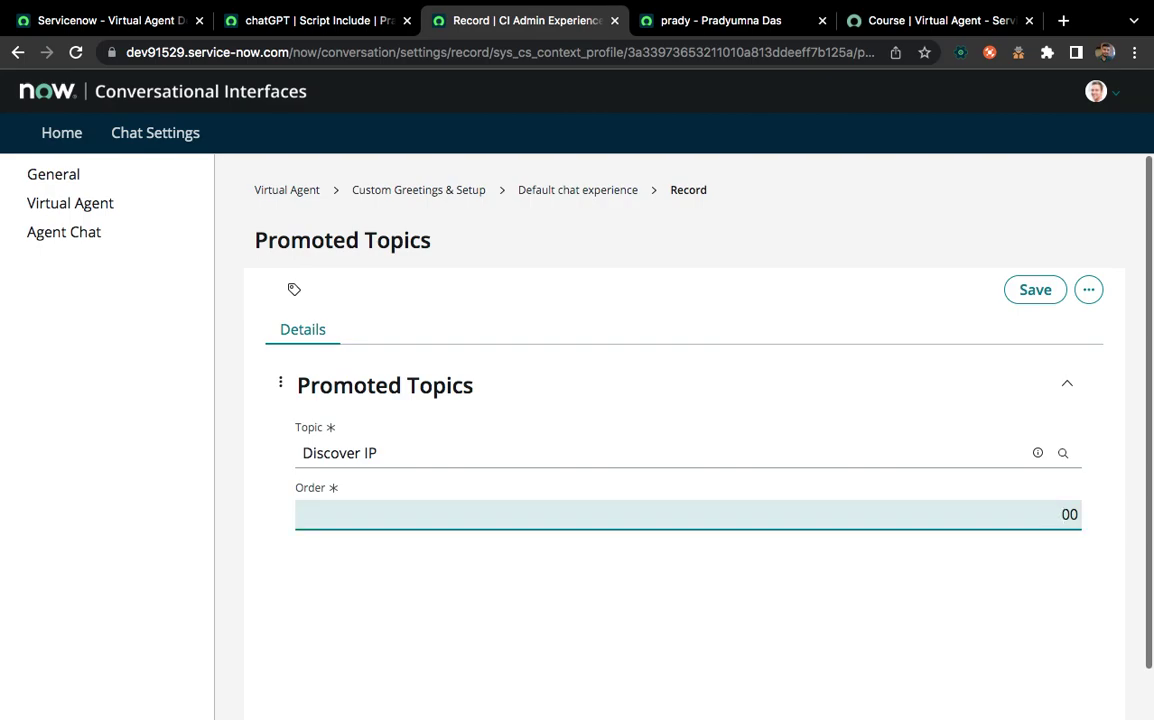
pyautogui.click(1037, 293)
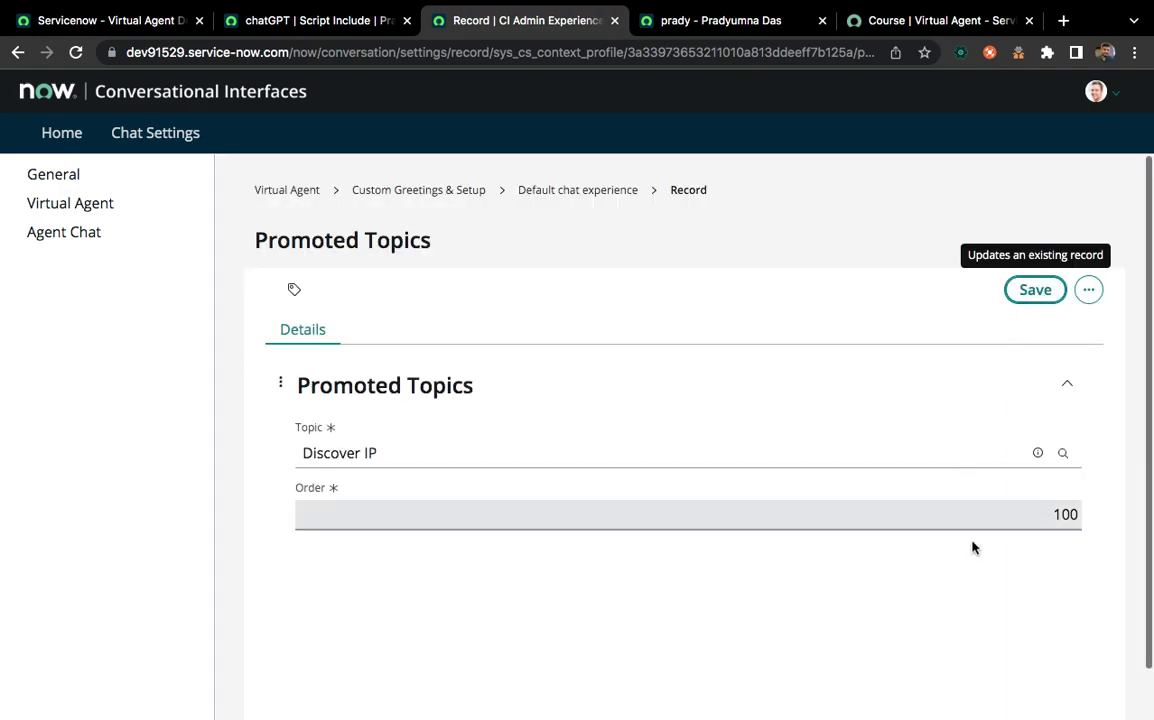
# Reopen the Chat GPT Demo promoted topic, save it at order 100, and update the Default chat experience
pyautogui.click(609, 201)
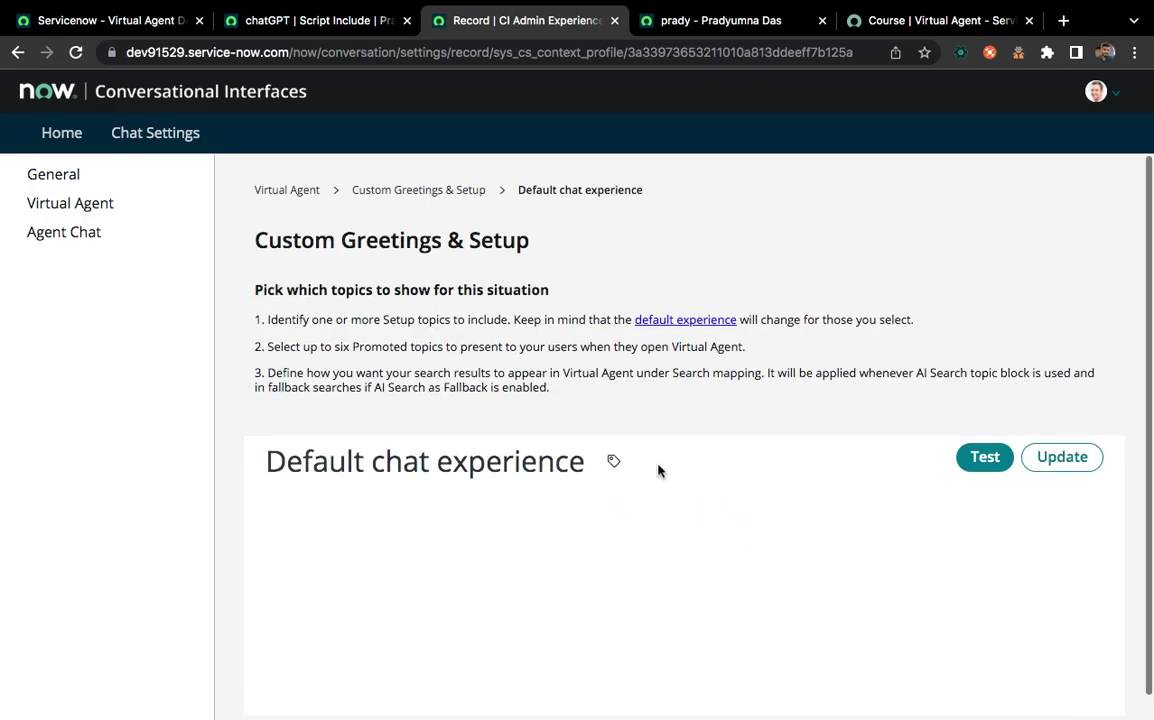
pyautogui.scroll(-1, 657, 471)
pyautogui.click(549, 455)
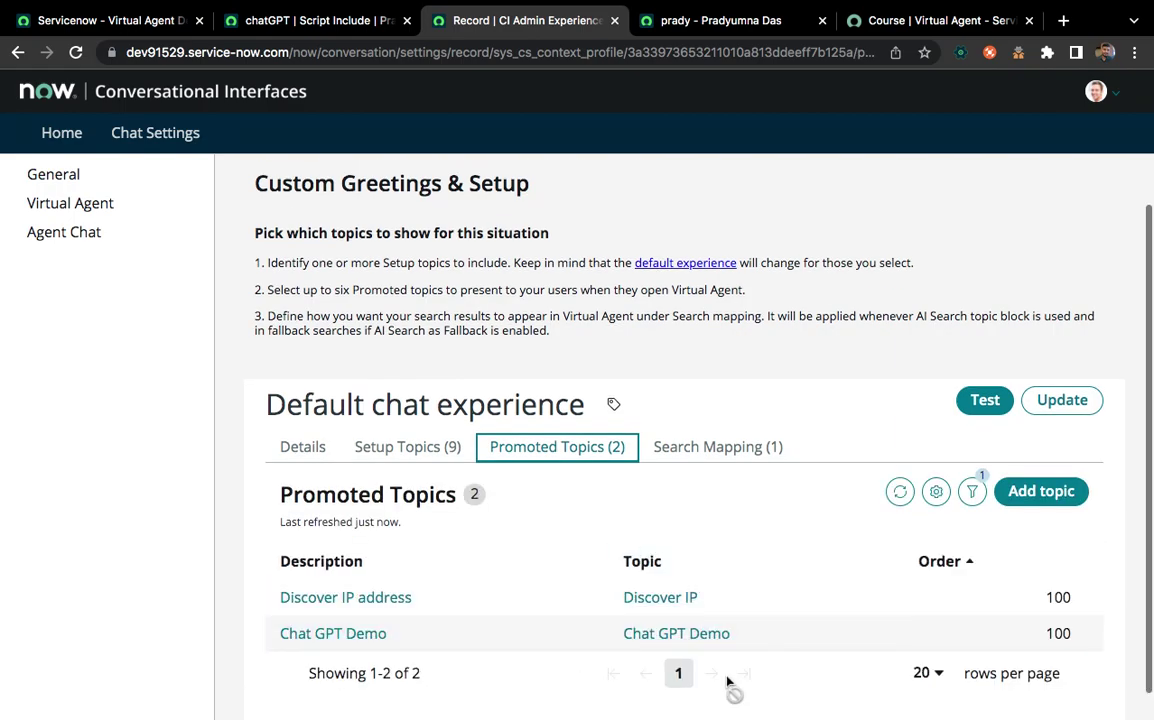
pyautogui.click(337, 634)
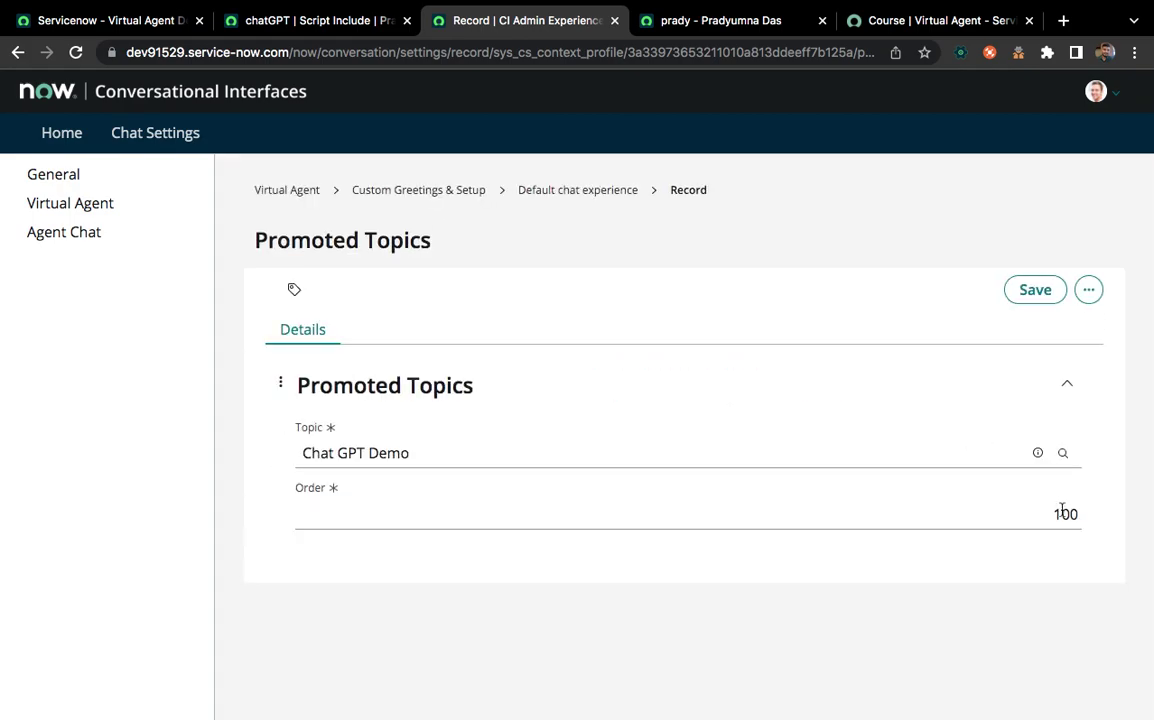
pyautogui.click(1062, 512)
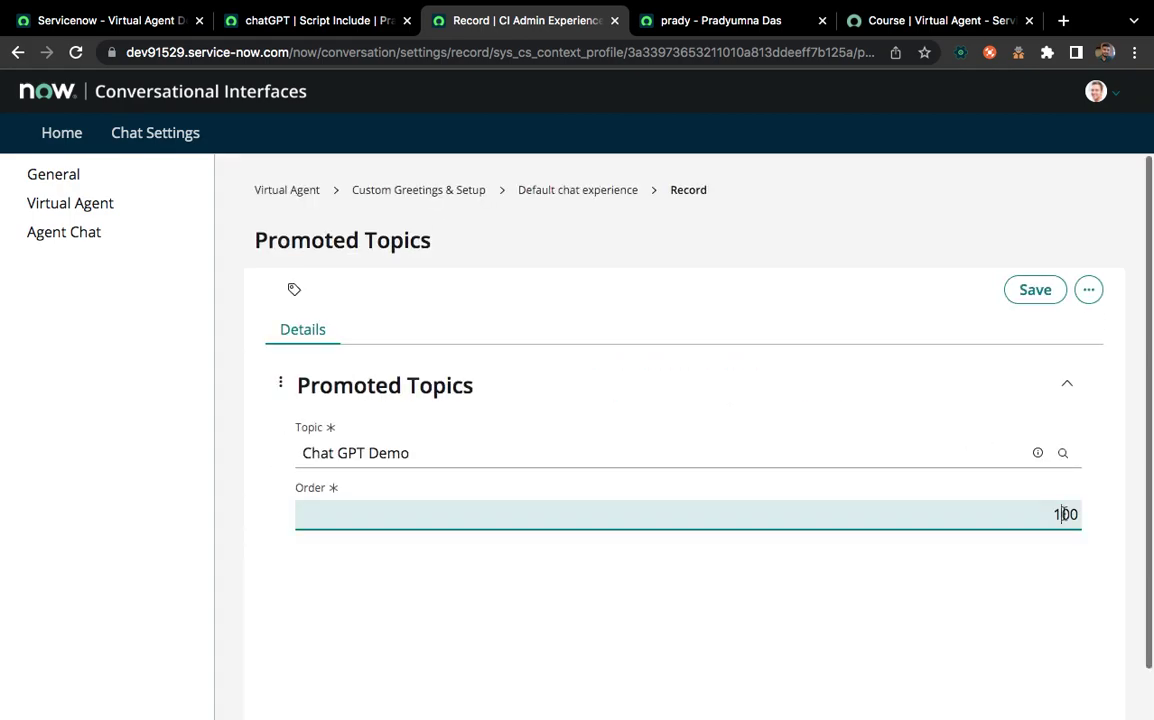
pyautogui.click(1032, 291)
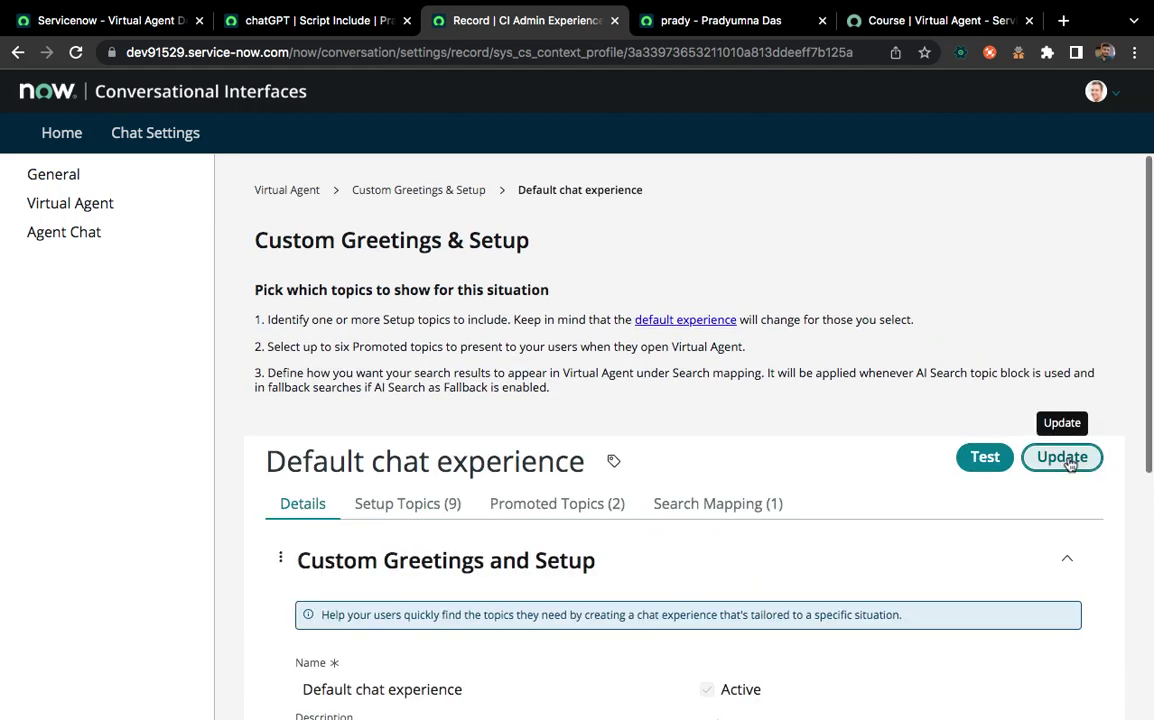
pyautogui.click(1065, 459)
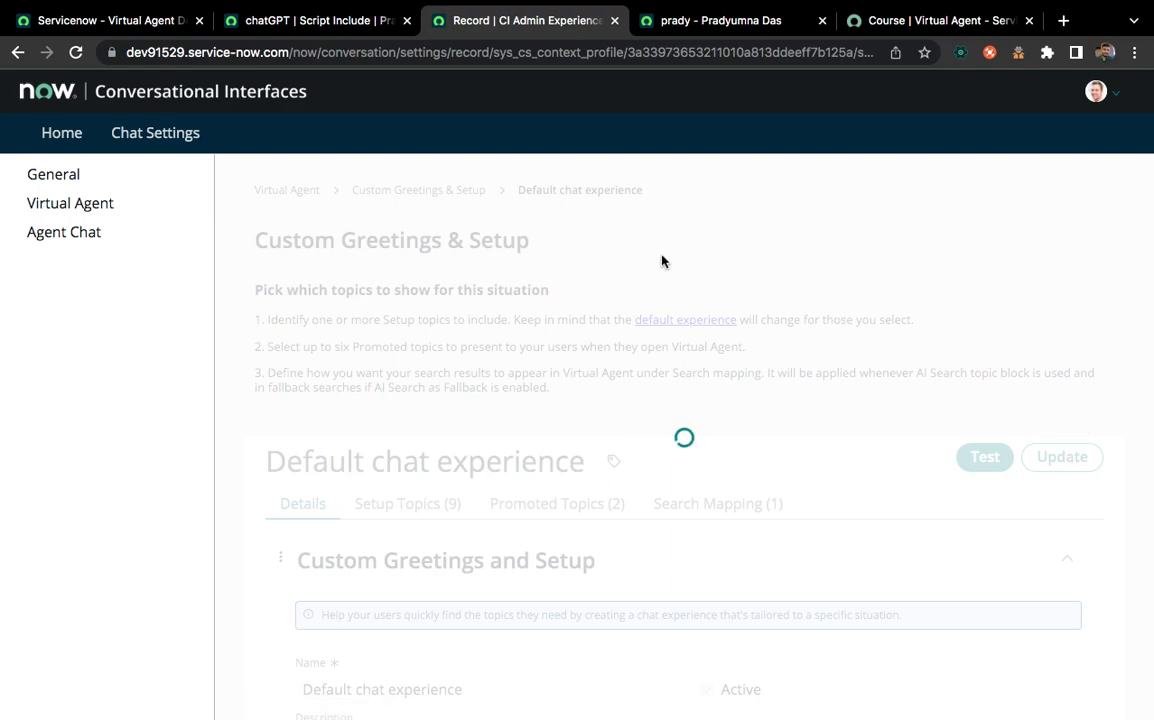
# Reload the portal page, reopen the support chat, and show everything it offers to check the available topics
pyautogui.click(675, 28)
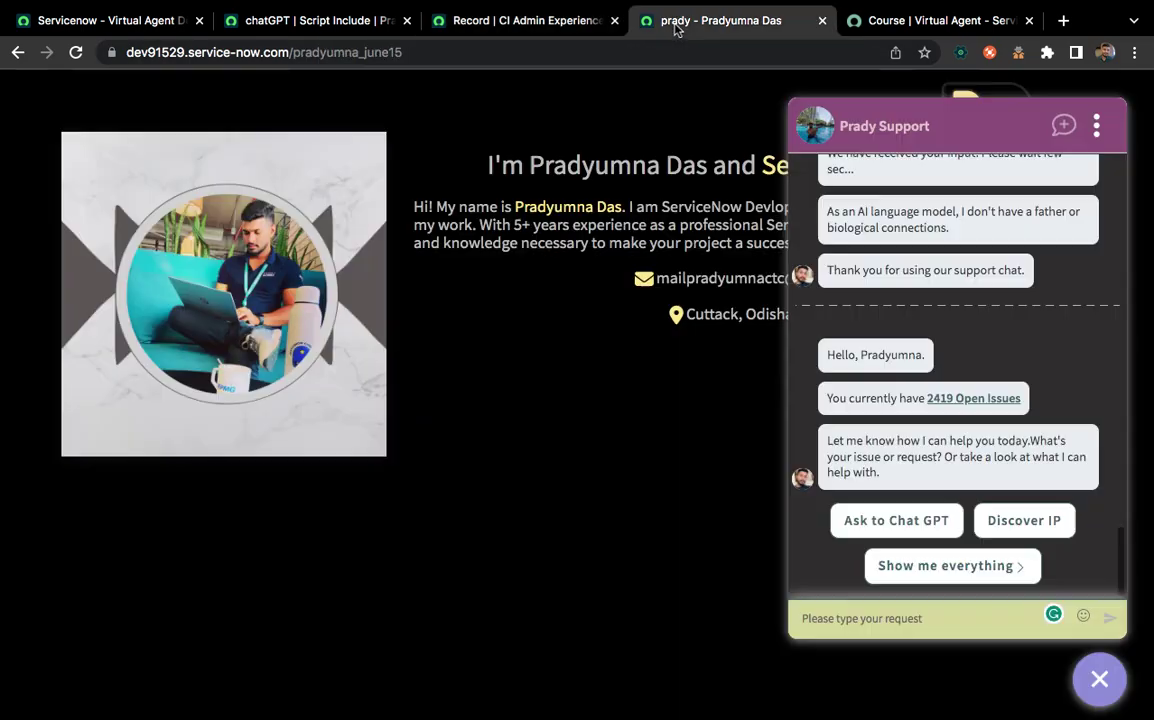
pyautogui.click(75, 52)
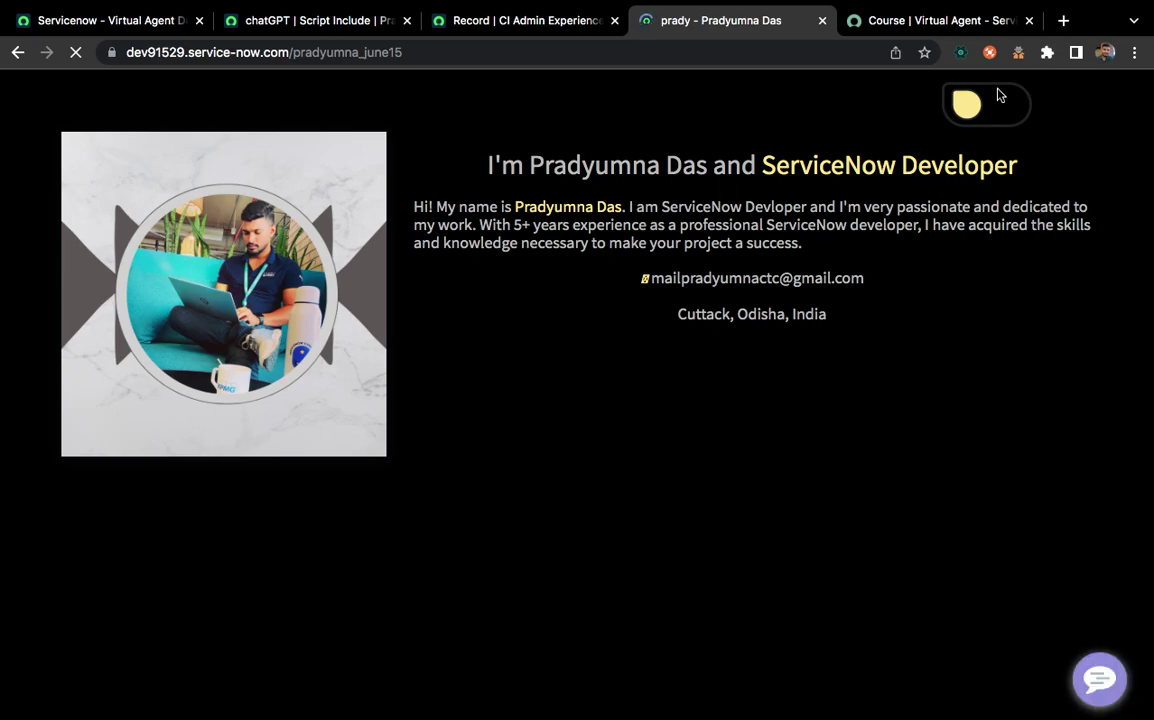
pyautogui.click(1025, 92)
pyautogui.click(1098, 683)
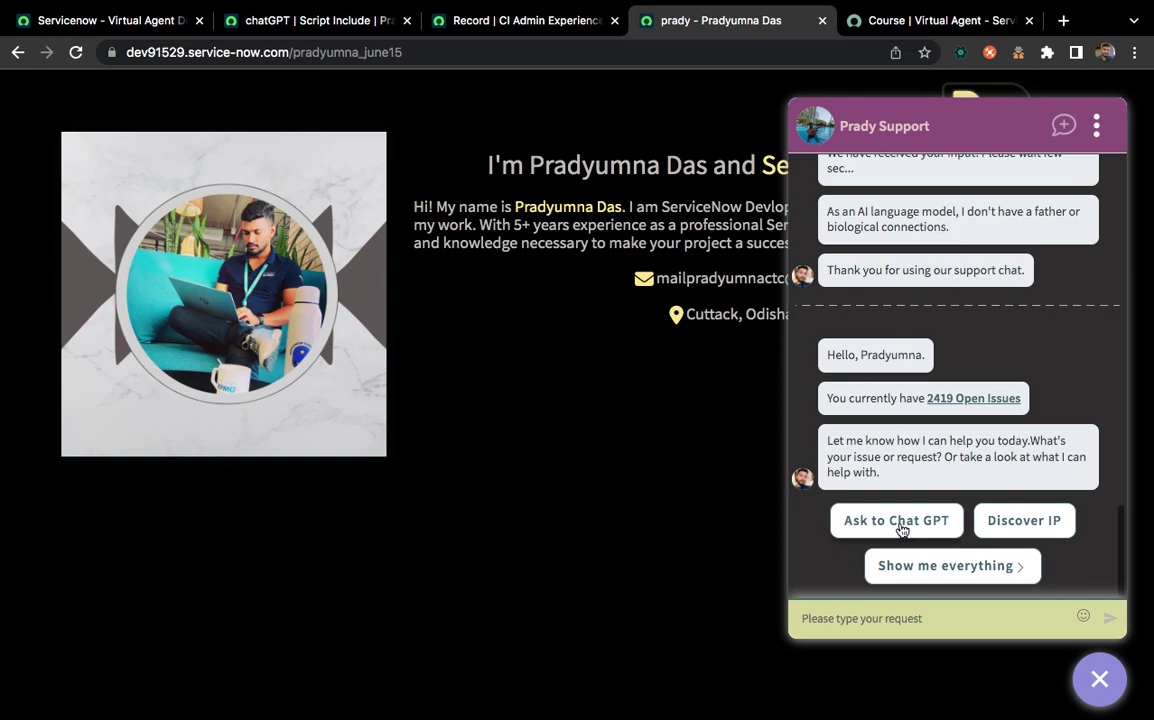
pyautogui.click(948, 568)
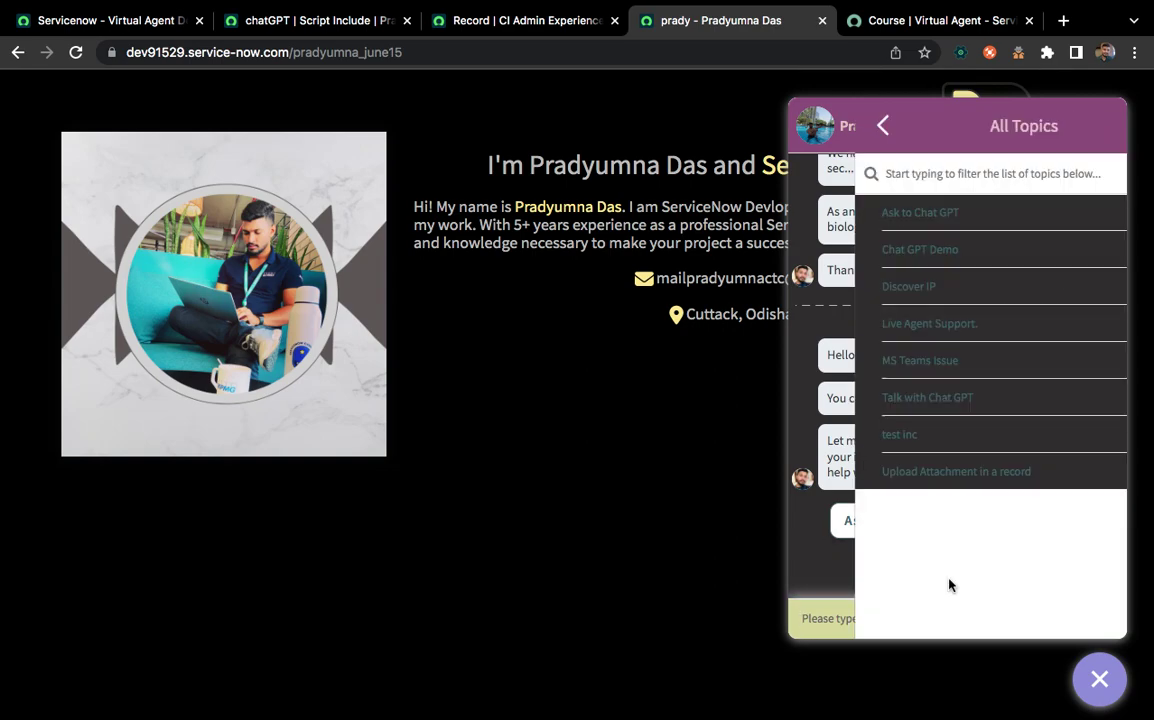
# Return to the Default chat experience, display its promoted topics and refresh the list
pyautogui.click(480, 20)
pyautogui.click(555, 505)
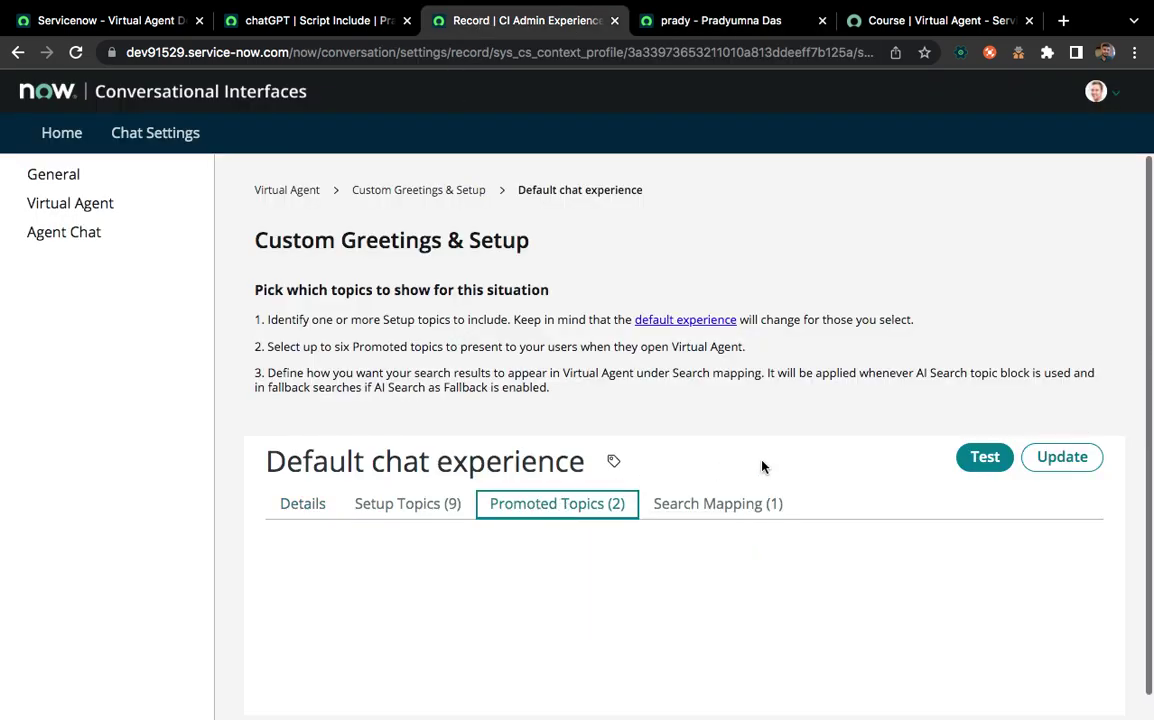
pyautogui.scroll(-1, 762, 465)
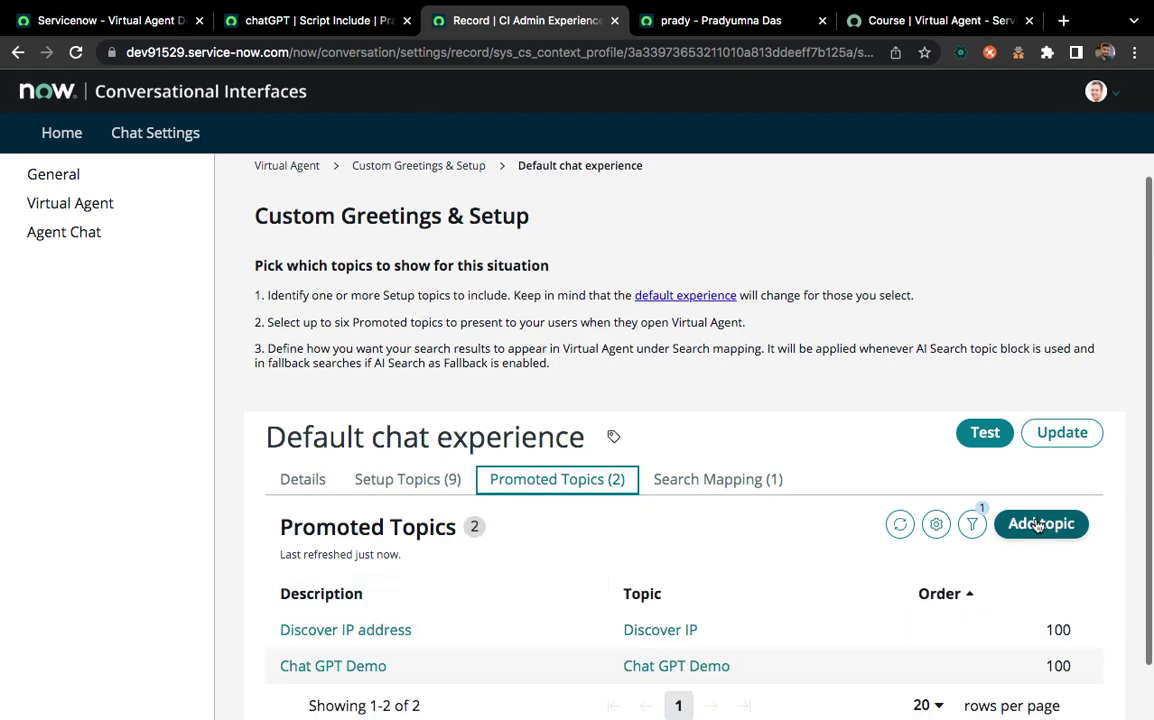
pyautogui.scroll(-1, 840, 510)
pyautogui.click(900, 466)
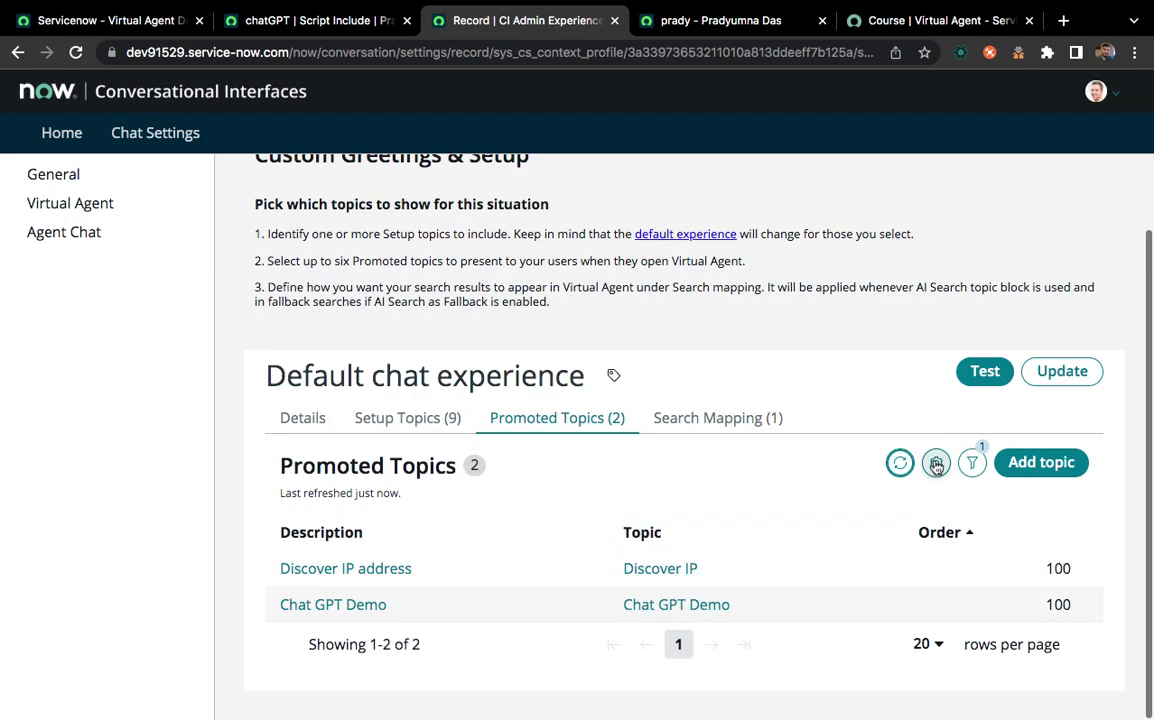
# Leave the support chat's full topic list, close the portal page and load its address again in a new browser tab
pyautogui.click(703, 20)
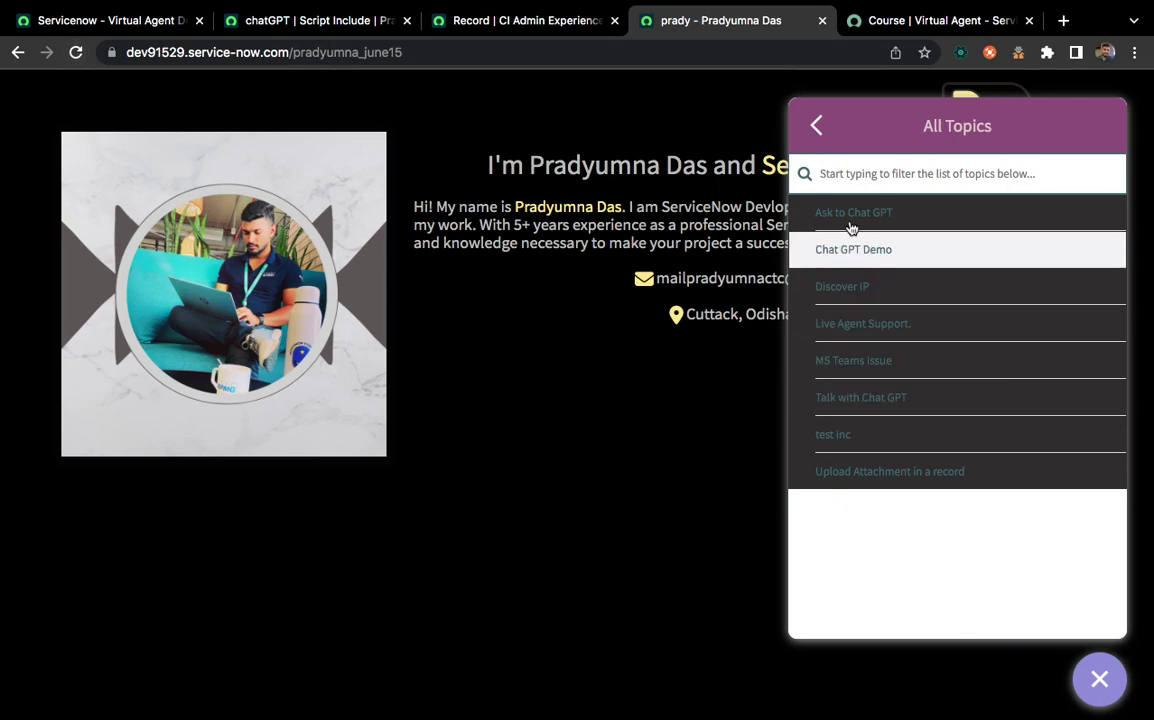
pyautogui.click(816, 125)
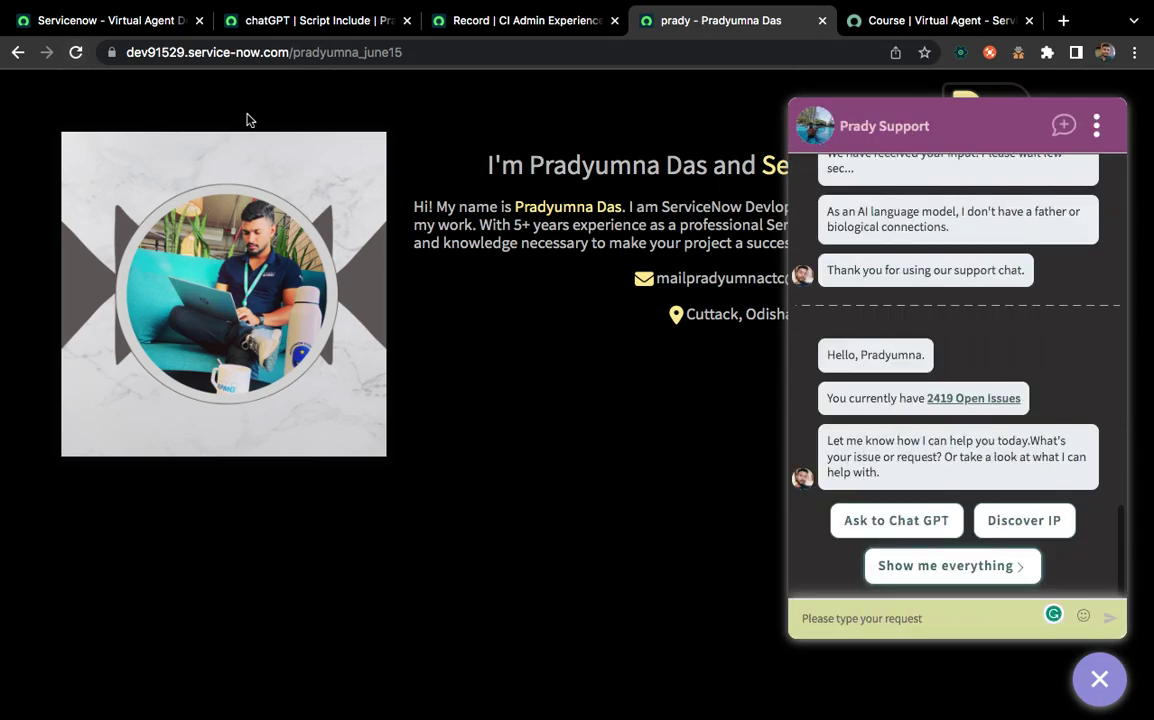
pyautogui.click(435, 53)
pyautogui.press('super+c')
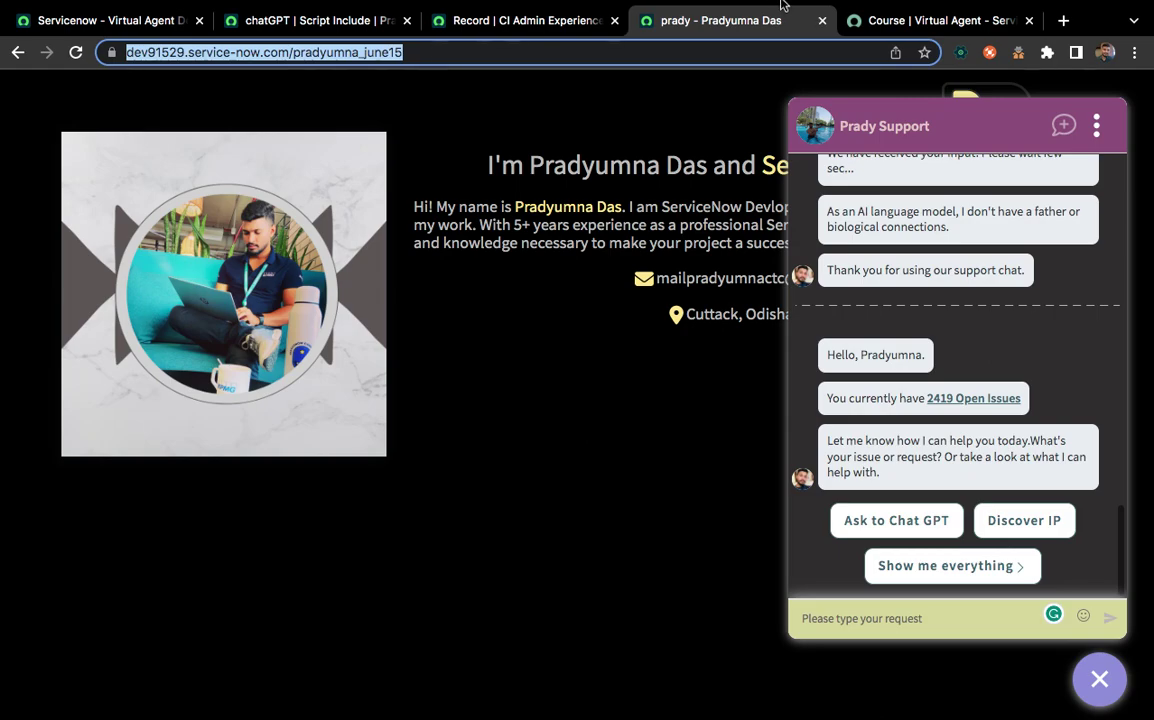
pyautogui.click(822, 21)
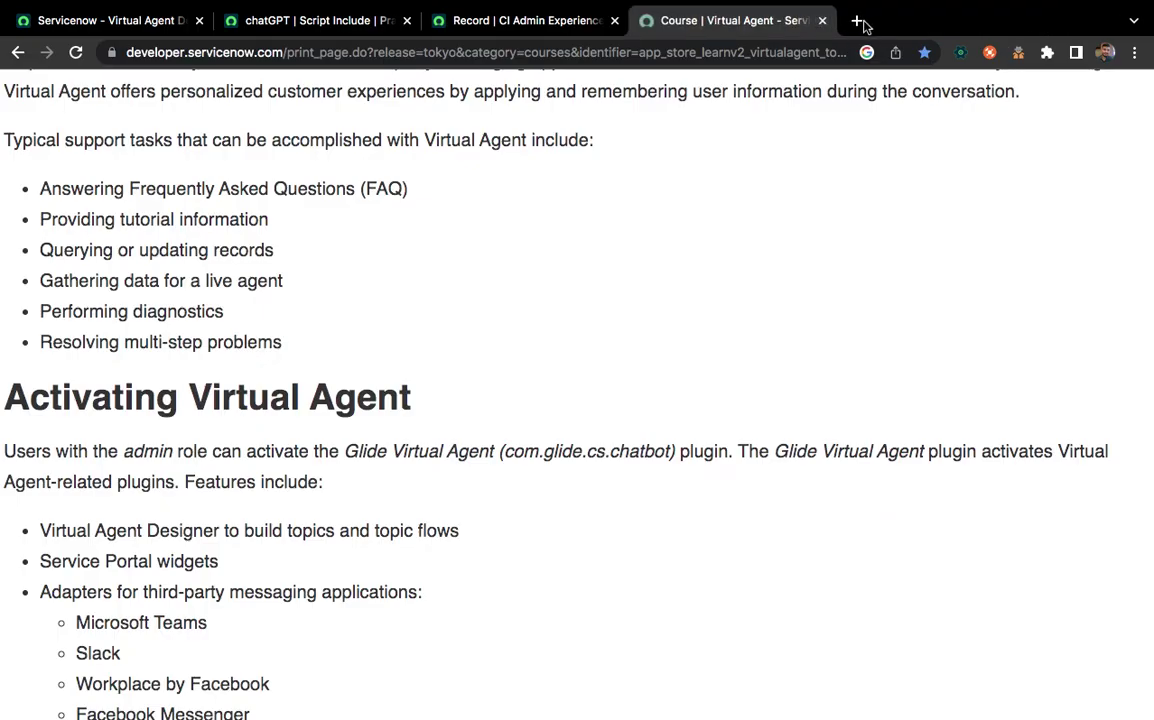
pyautogui.click(857, 21)
pyautogui.press('super+v')
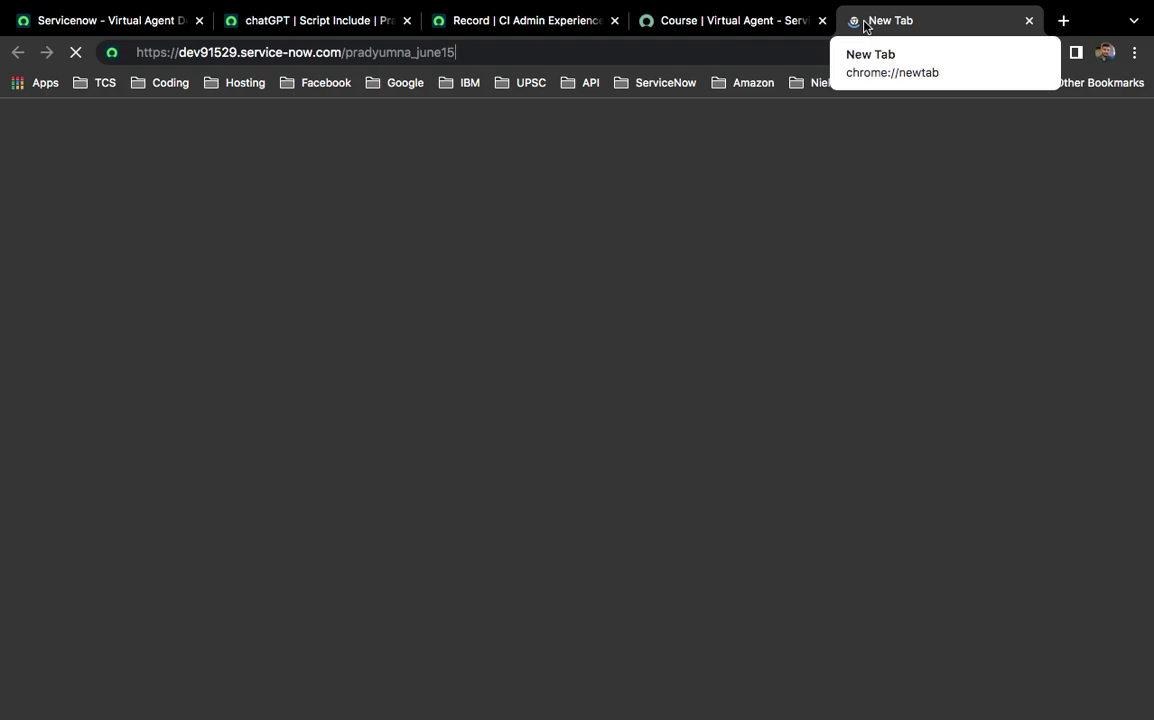
pyautogui.press('Return')
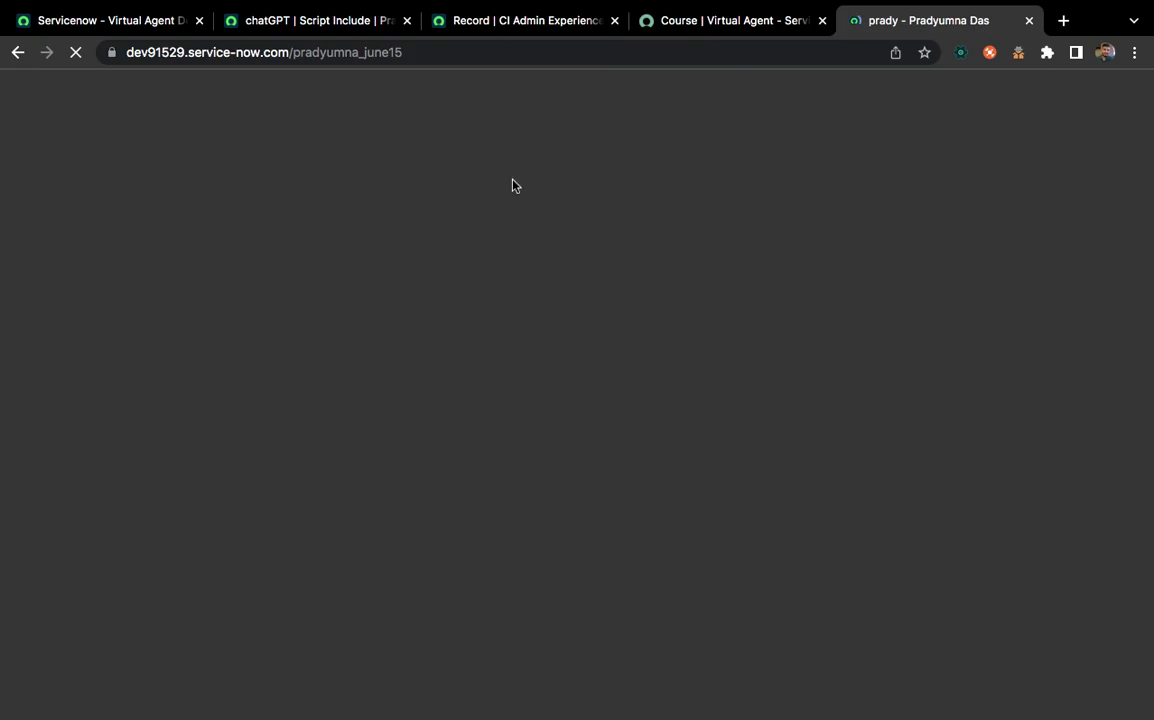
# Dismiss the Hi notification on the reopened portal page and open the support chat to check its greeting options
pyautogui.click(318, 31)
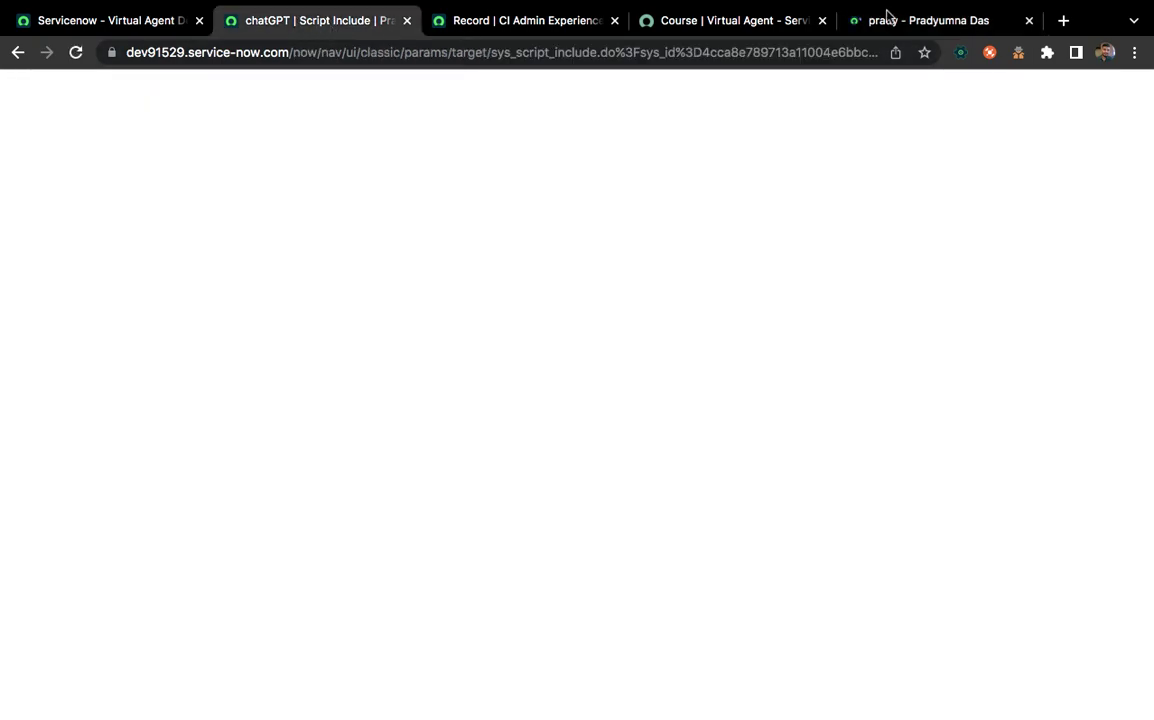
pyautogui.click(886, 19)
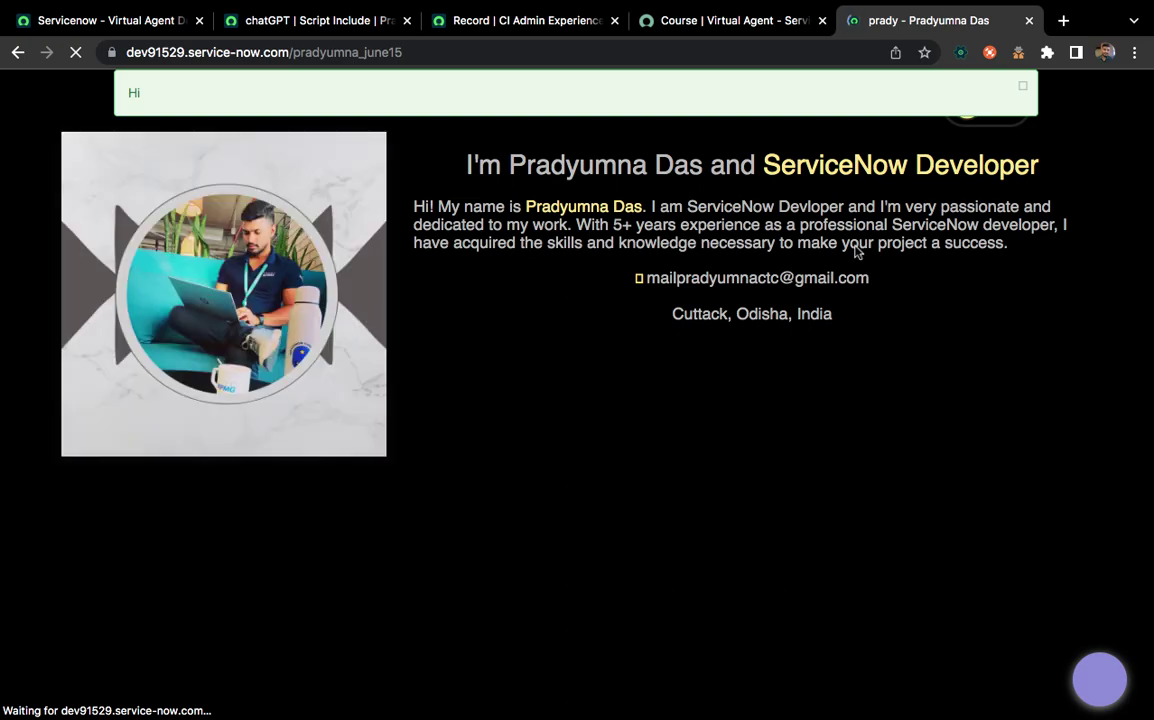
pyautogui.click(1024, 91)
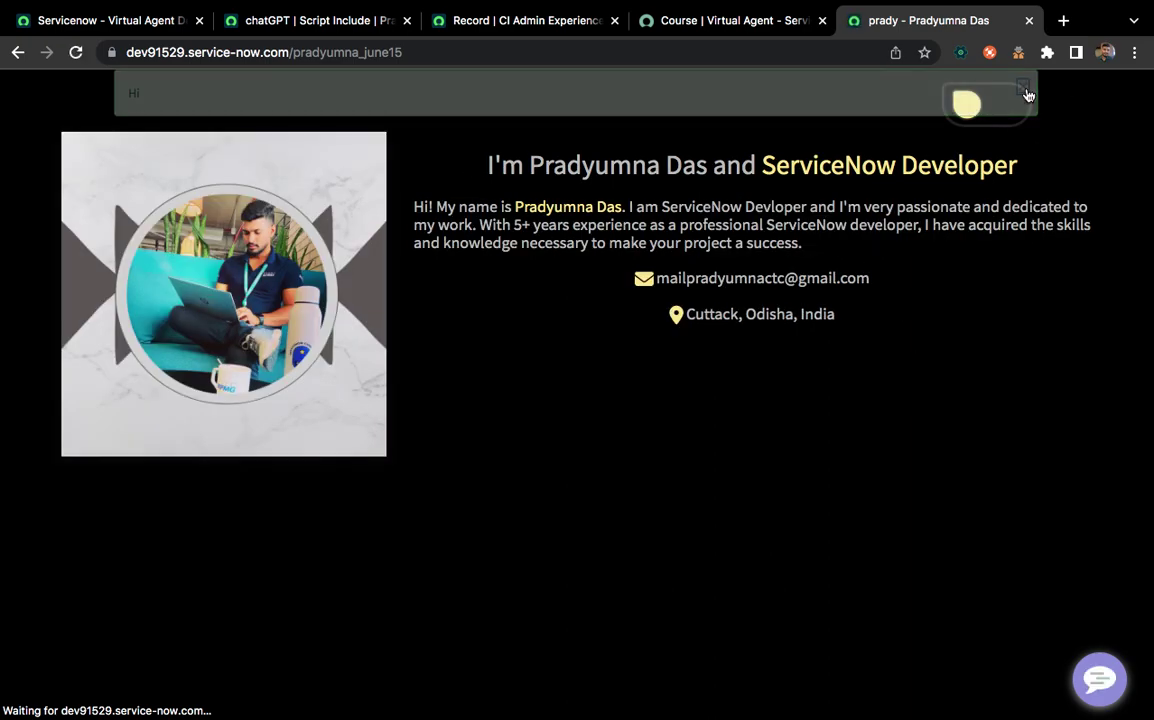
pyautogui.click(1099, 679)
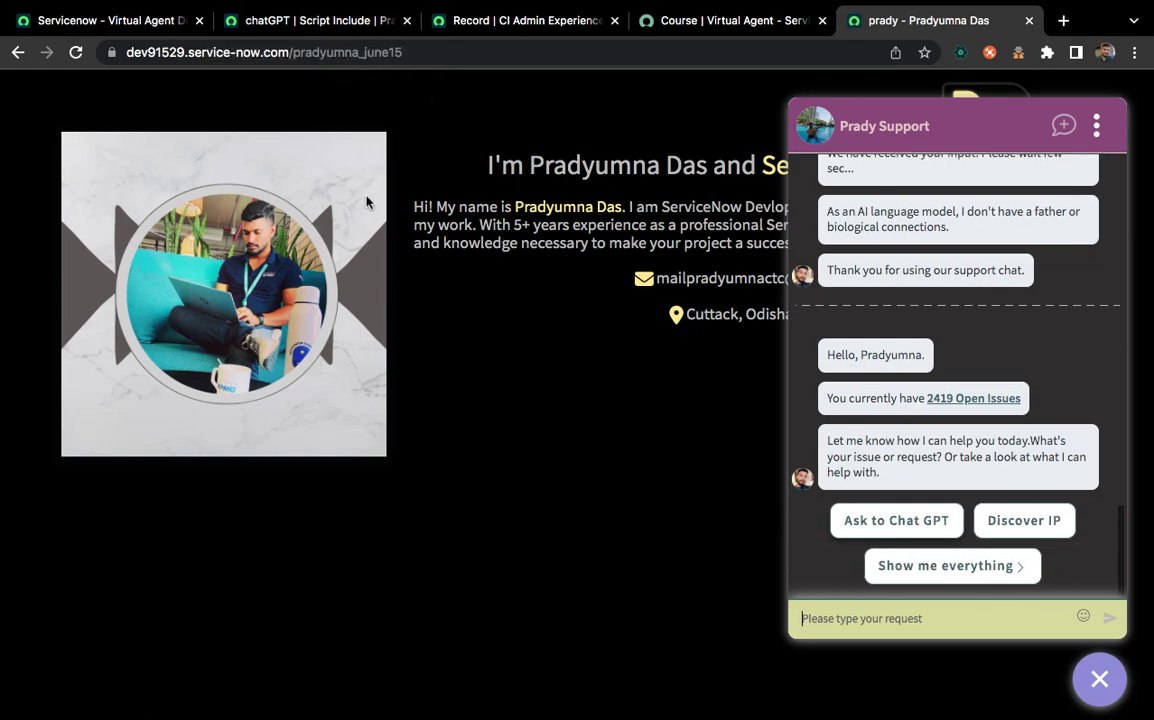
# Update the Default chat experience again, and display and refresh its promoted topics
pyautogui.click(478, 20)
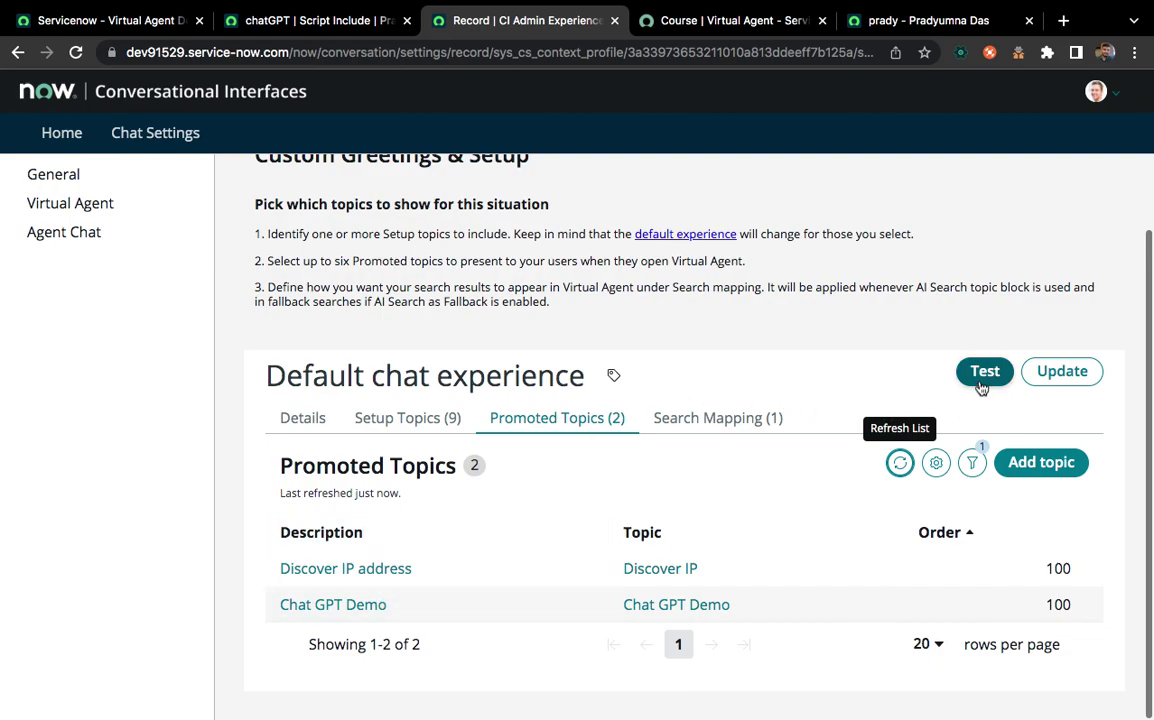
pyautogui.click(1070, 385)
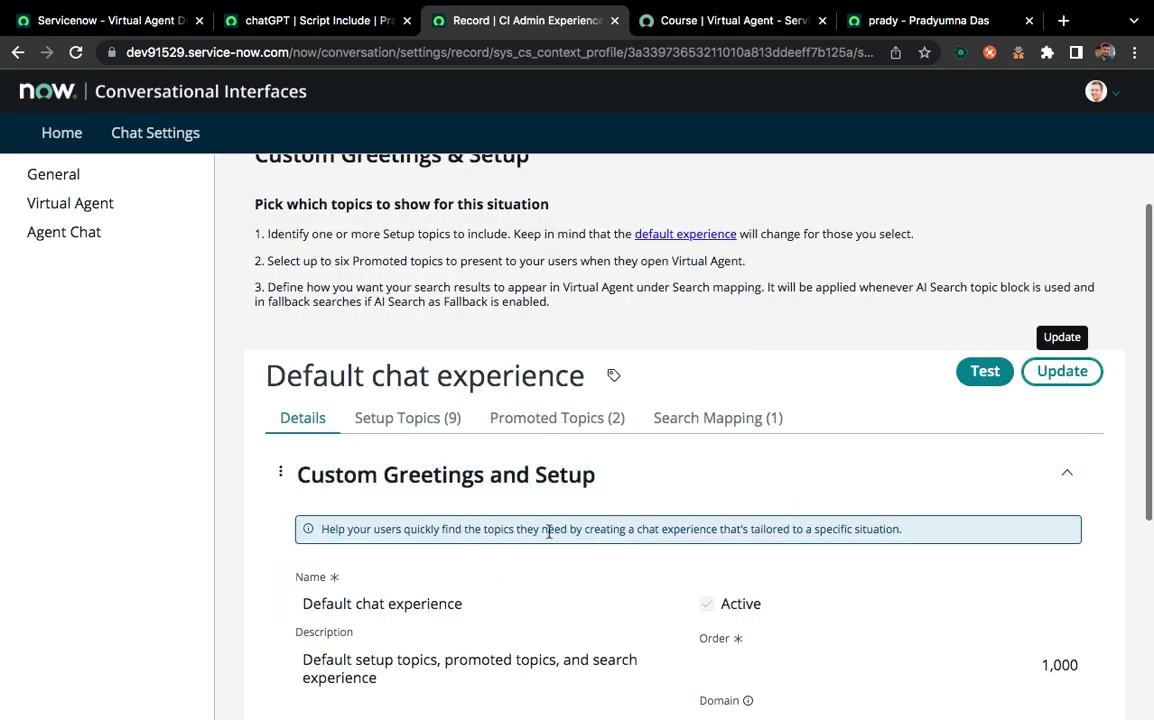
pyautogui.scroll(-2, 540, 460)
pyautogui.click(546, 306)
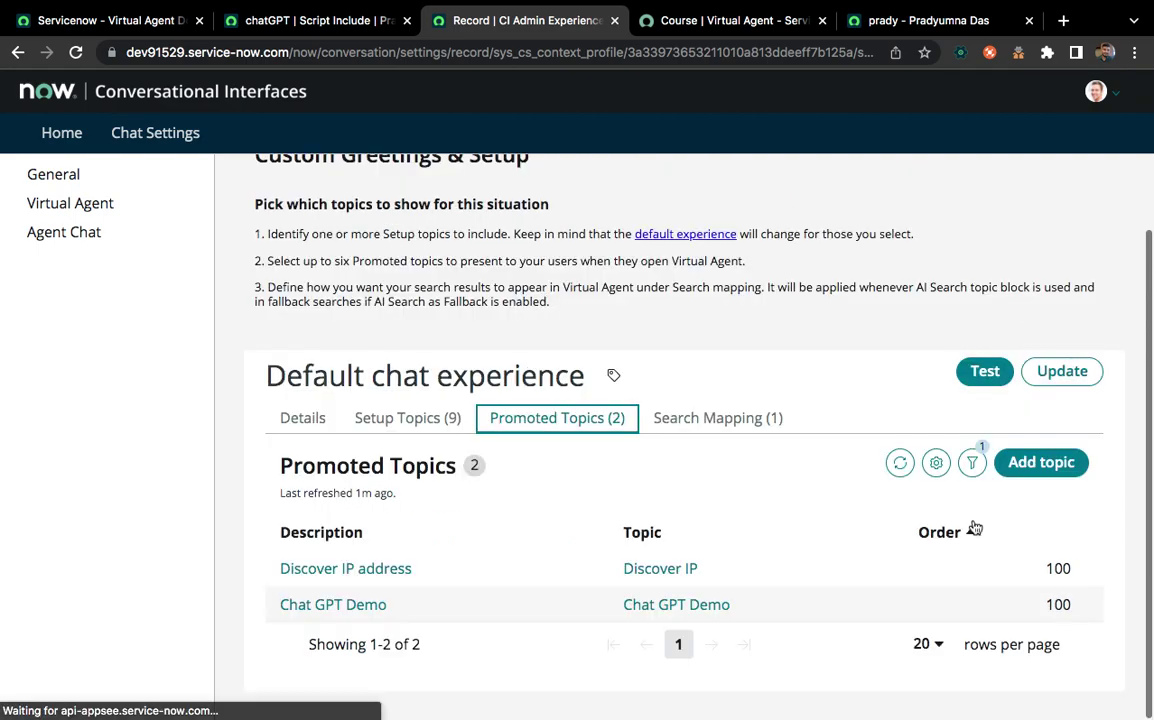
pyautogui.click(898, 464)
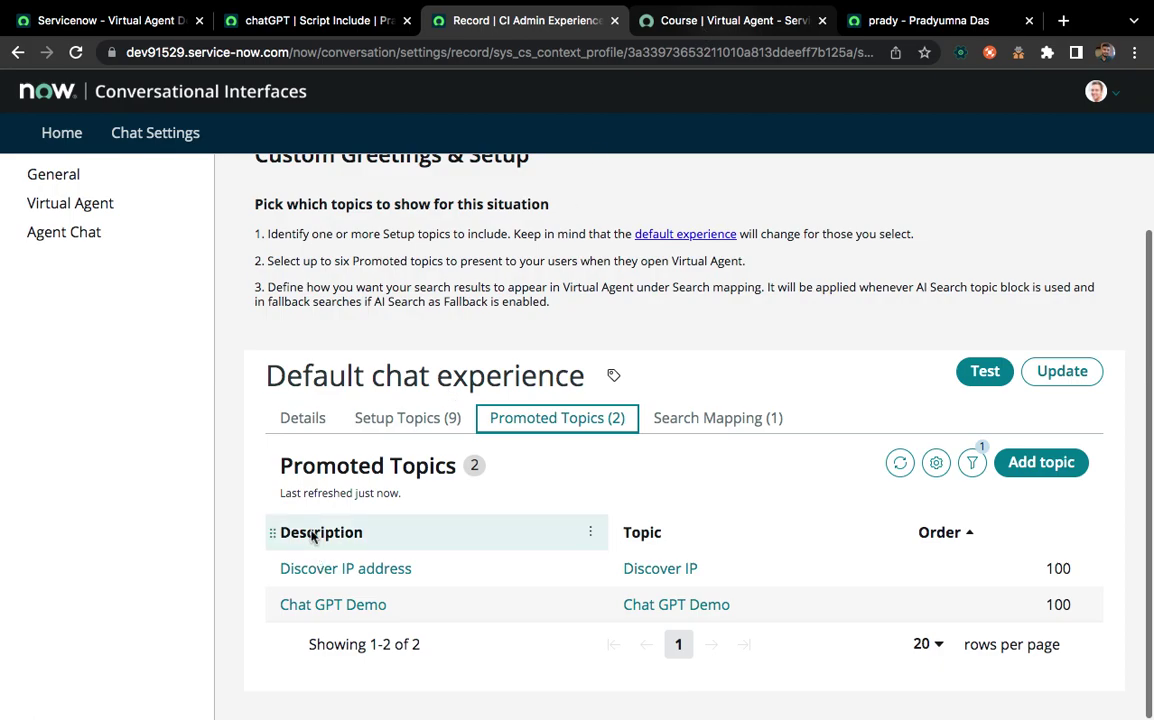
# Reload the portal page, dismiss the notification and reopen the support chat to recheck the offered topics
pyautogui.click(730, 20)
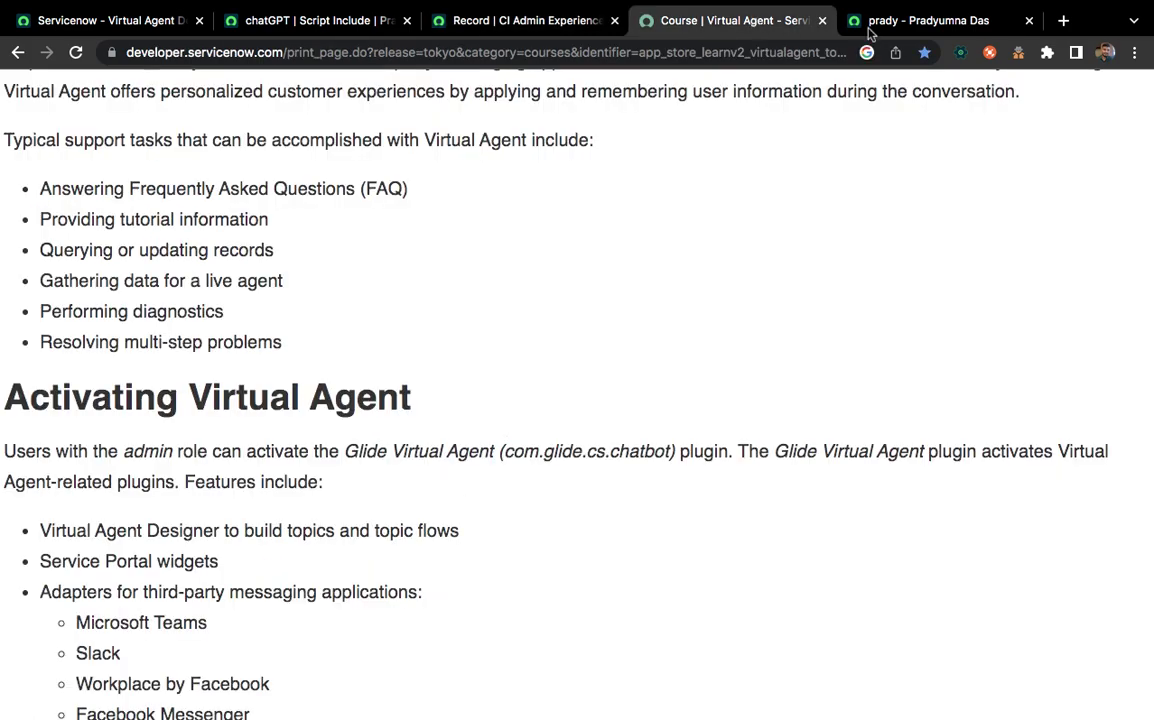
pyautogui.click(910, 20)
pyautogui.click(76, 52)
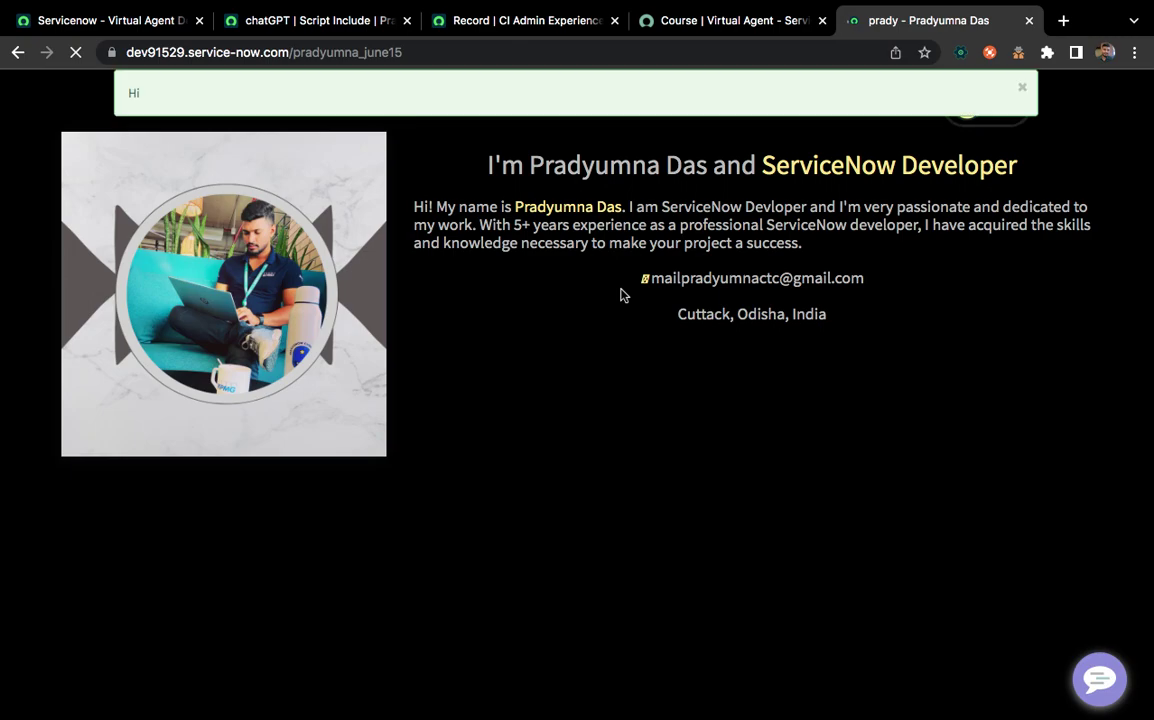
pyautogui.click(1024, 90)
pyautogui.click(1099, 679)
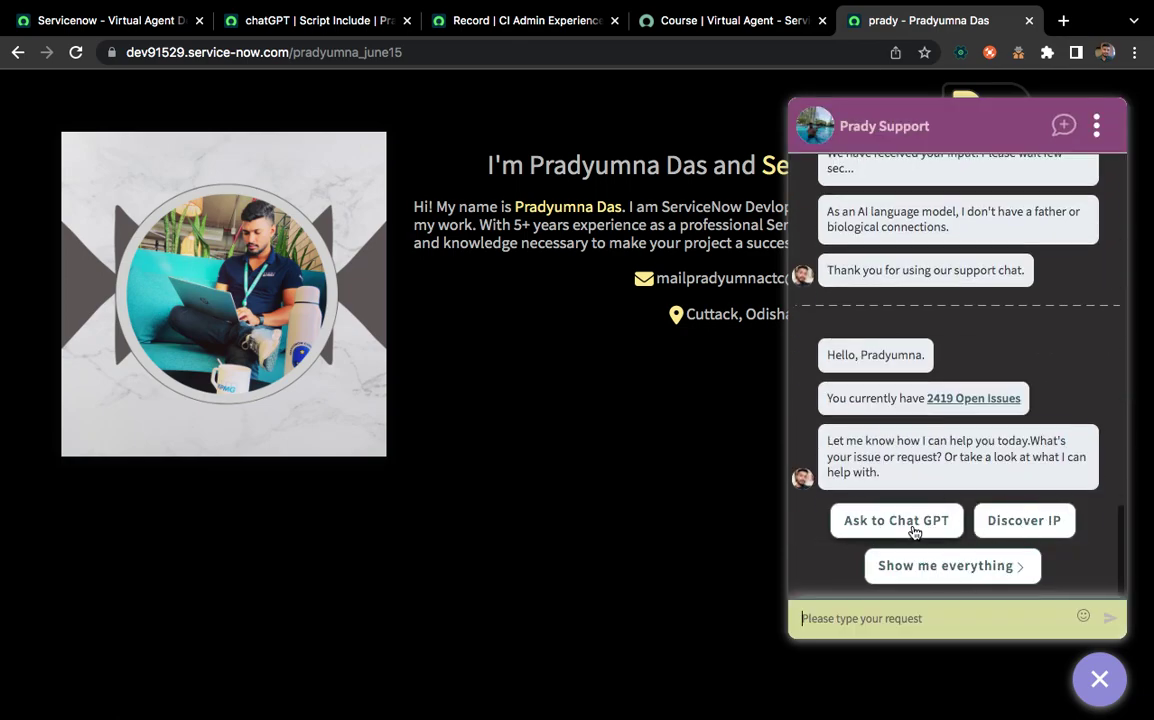
# Return to the Chat GPT Demo topic in Virtual Agent Designer and check the signed-in user's account options
pyautogui.click(466, 24)
pyautogui.click(92, 19)
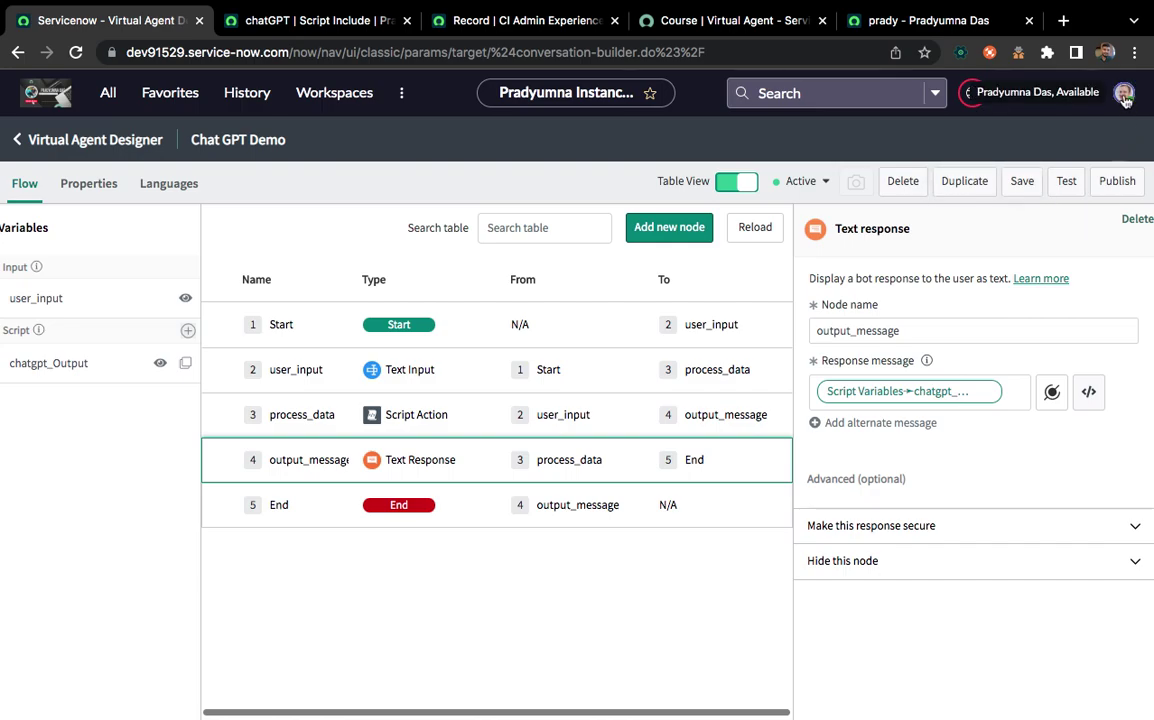
pyautogui.click(1124, 92)
pyautogui.click(758, 148)
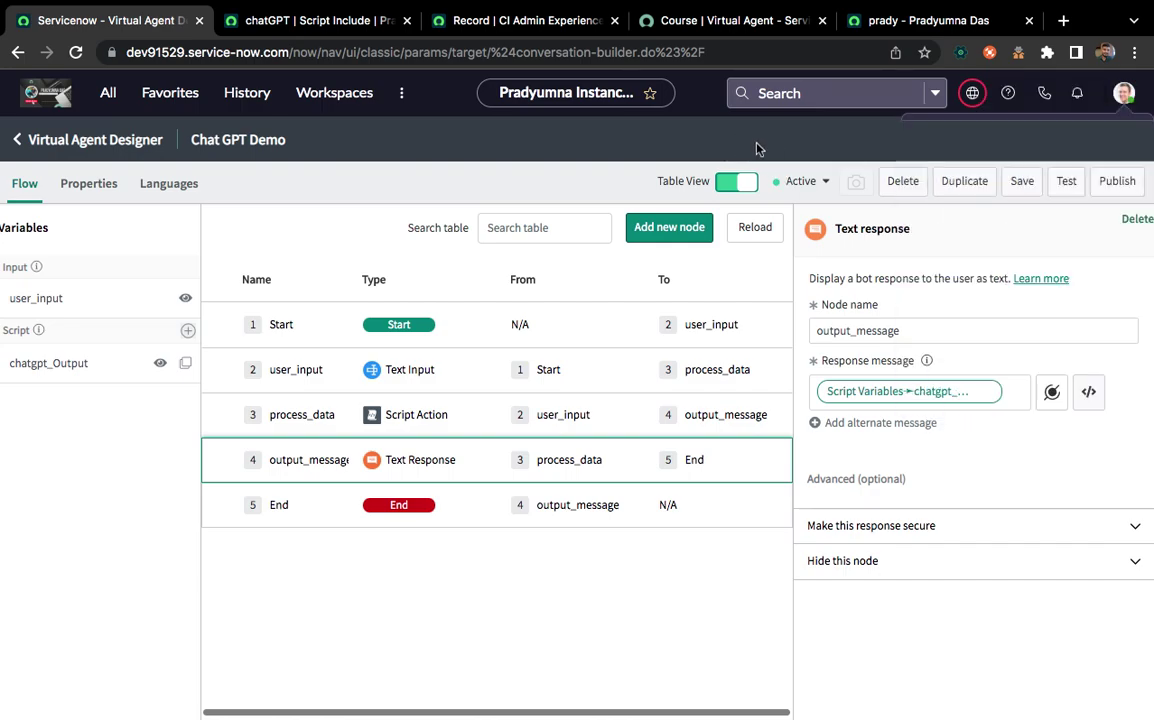
# Reload the Default chat experience record and set the Chat GPT Demo promoted topic's order to 200, saving the change
pyautogui.click(455, 24)
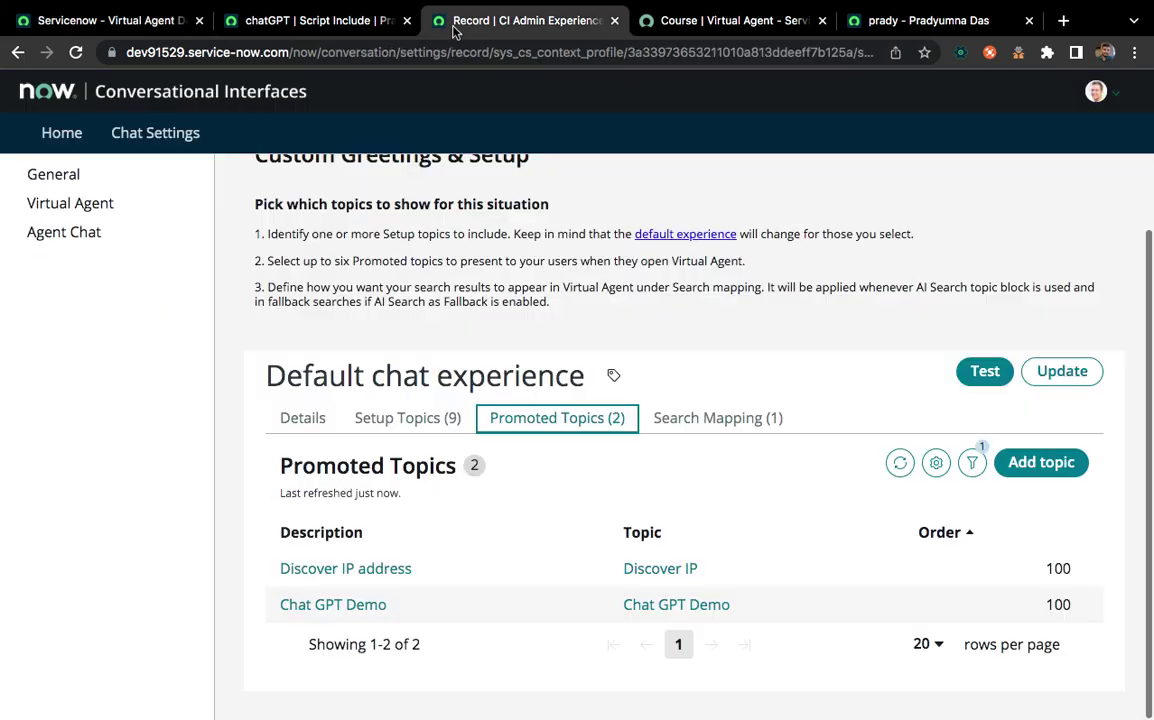
pyautogui.click(75, 53)
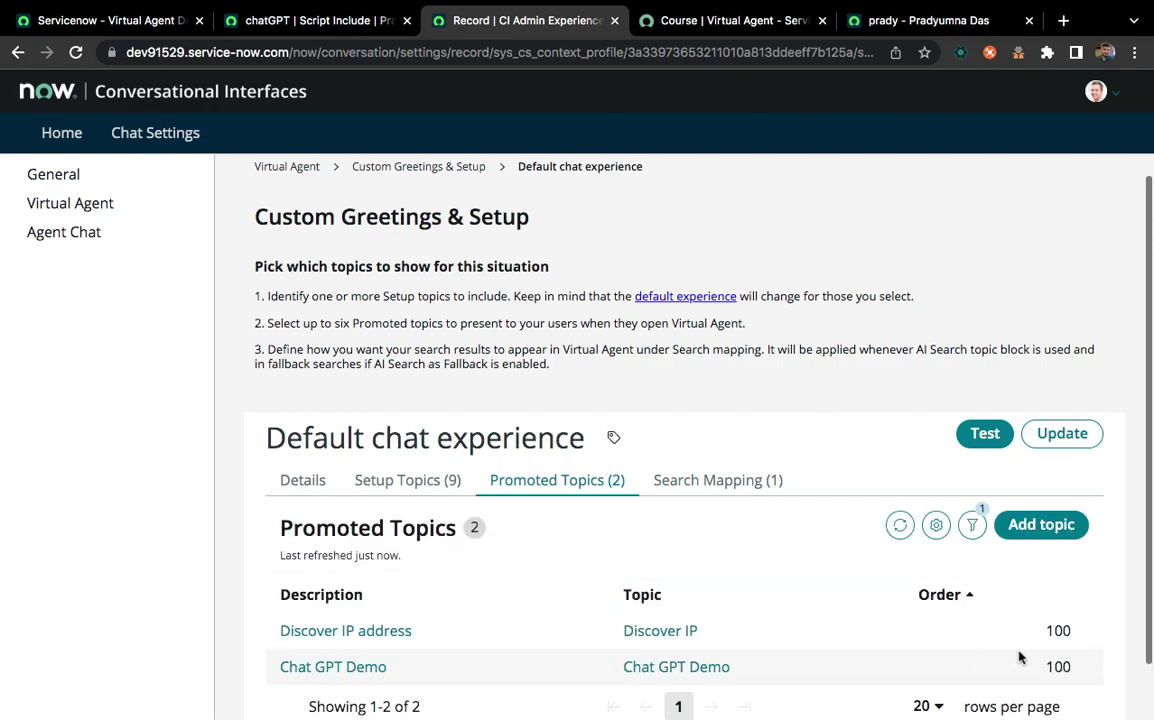
pyautogui.click(340, 670)
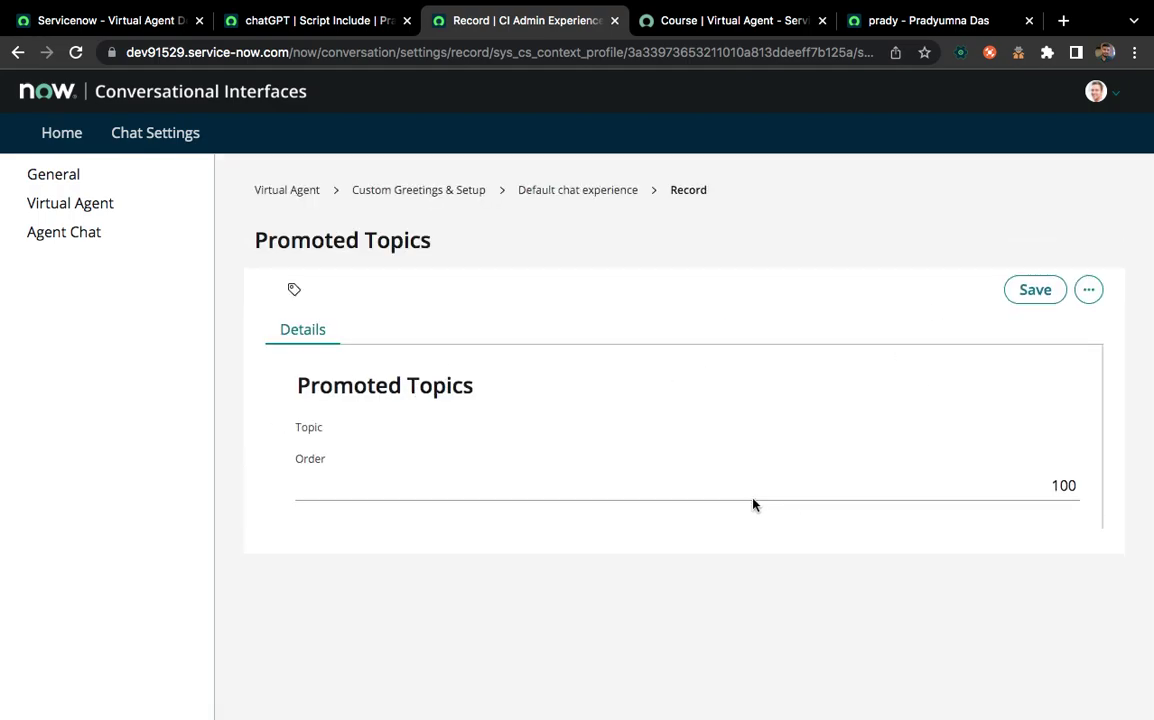
pyautogui.click(1058, 513)
pyautogui.press('BackSpace')
pyautogui.write('2')
pyautogui.click(1036, 290)
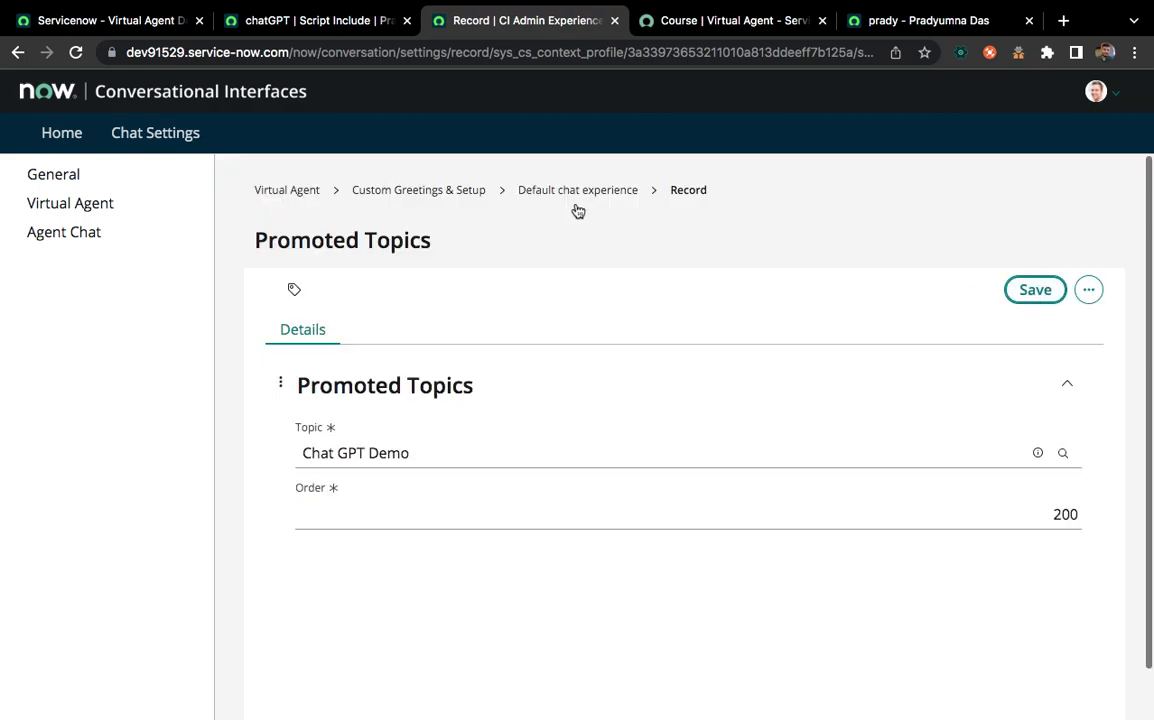
# Return to the Default chat experience, update it and display its promoted topics
pyautogui.click(571, 193)
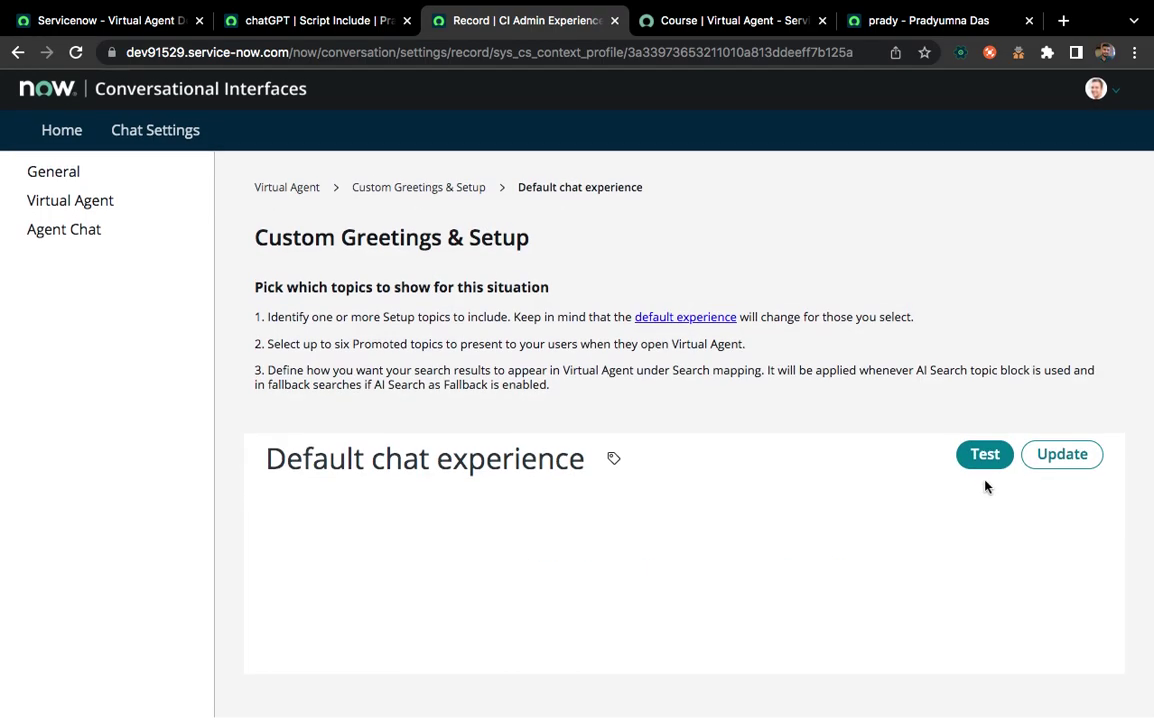
pyautogui.click(1062, 456)
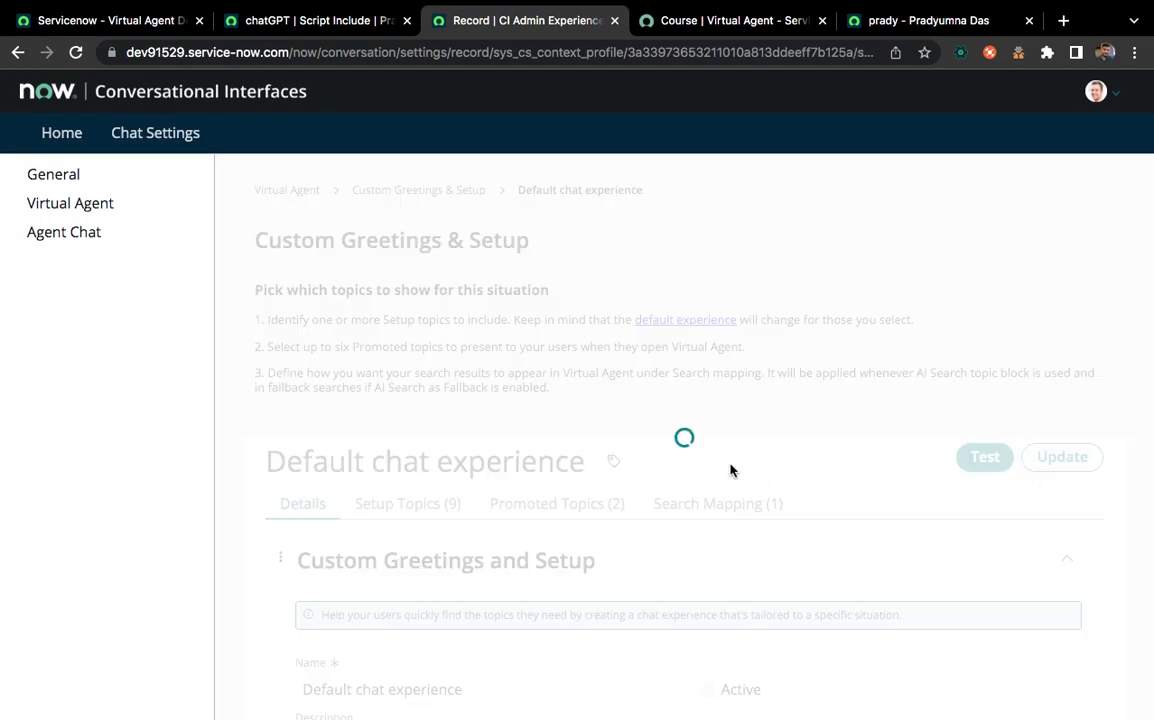
pyautogui.click(573, 513)
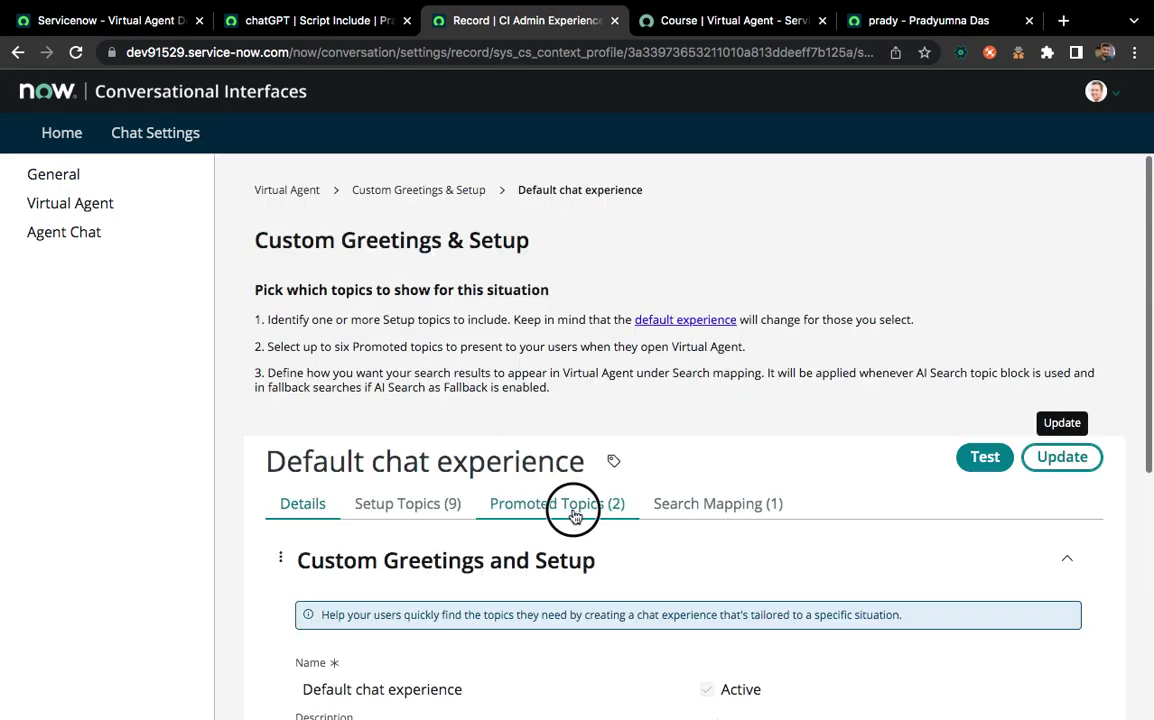
pyautogui.scroll(-1, 824, 432)
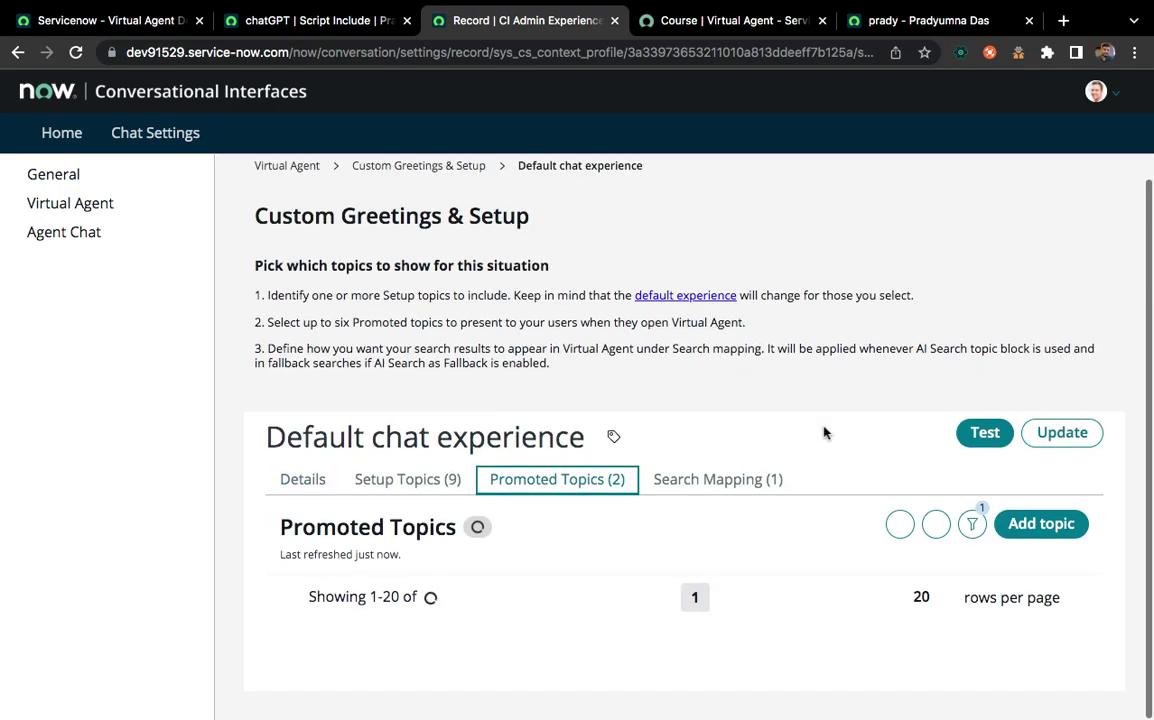
# Go back to the portal page, dismiss its notification and open the support chat to check the offered greeting topics
pyautogui.click(780, 22)
pyautogui.click(877, 22)
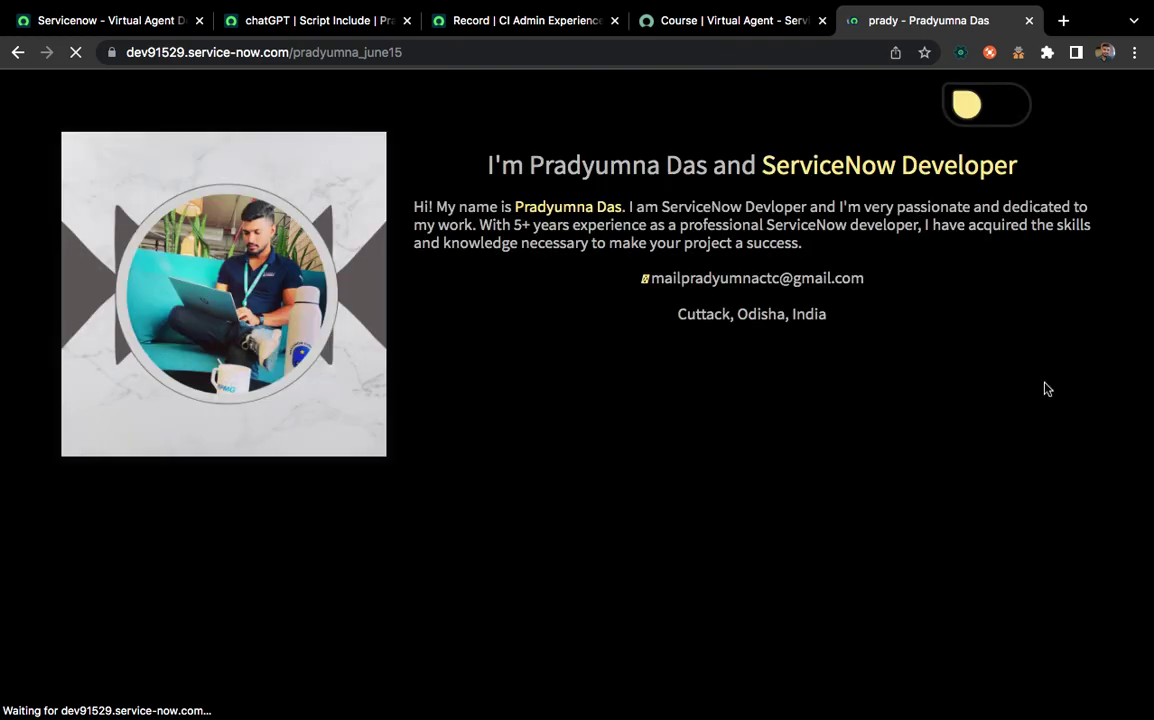
pyautogui.click(1021, 89)
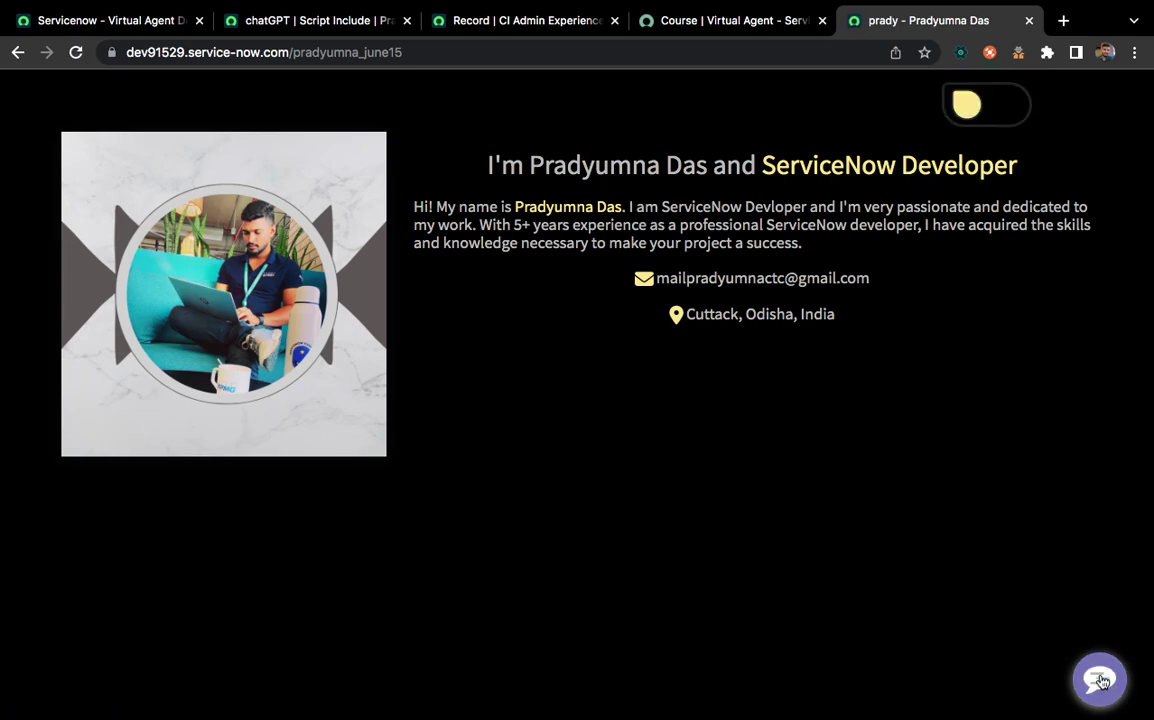
pyautogui.click(1106, 684)
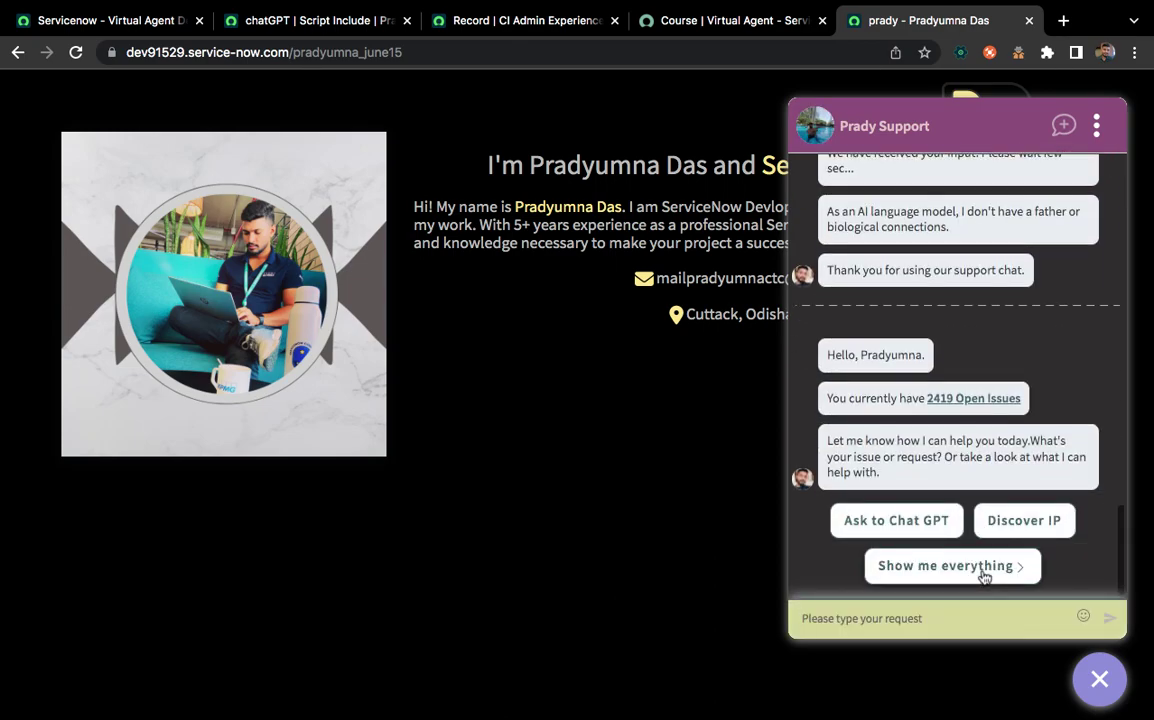
pyautogui.click(984, 566)
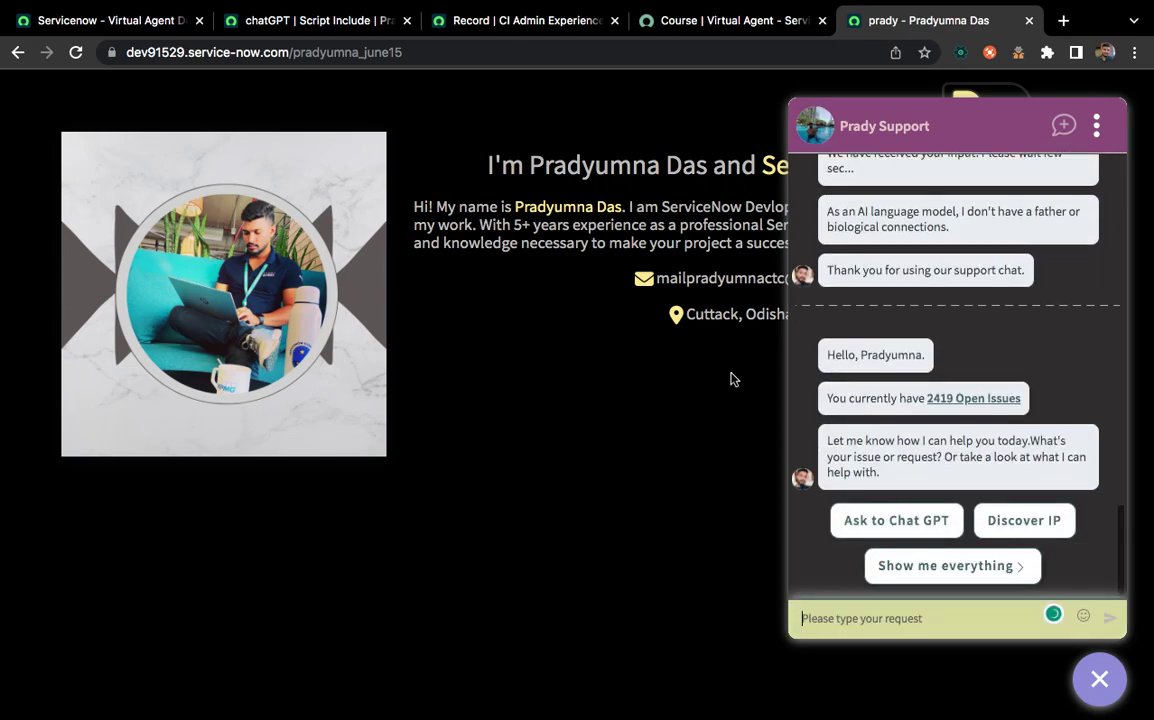